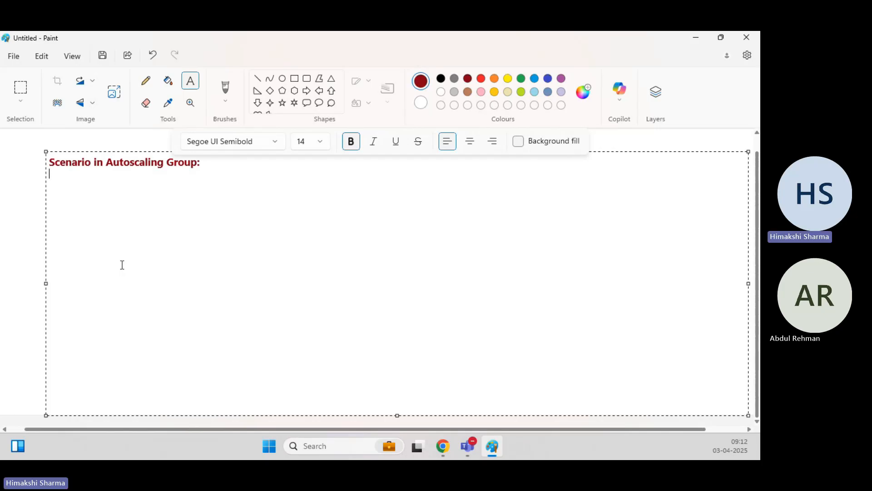
Add the question 'How will you get packages/software installed in your EC2 Instances running in Auto Scaling Group ?'.
key(Return)
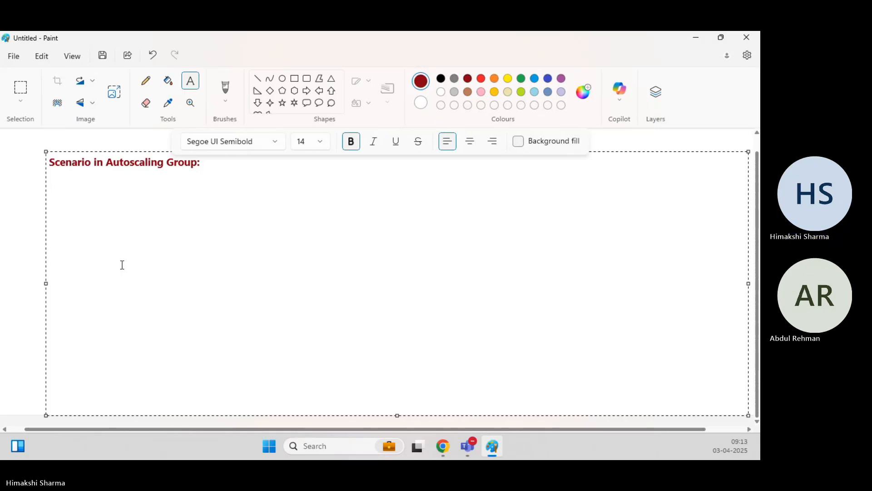
text(How)
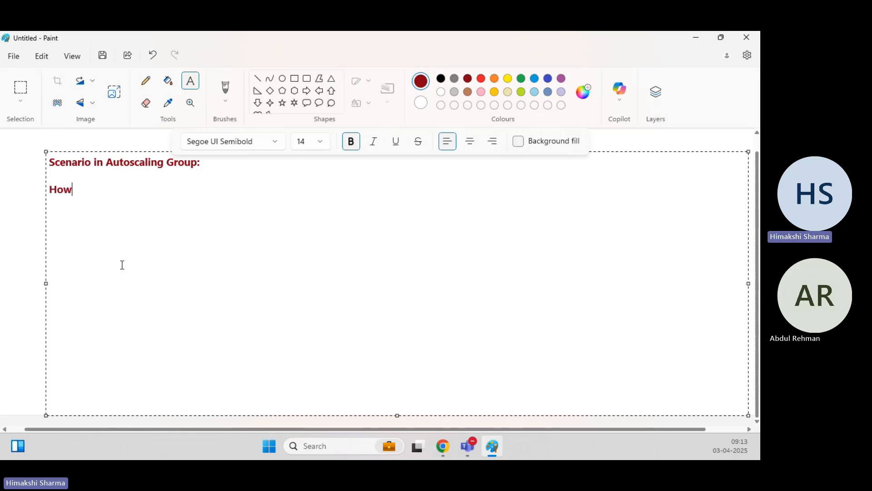
text( will you get)
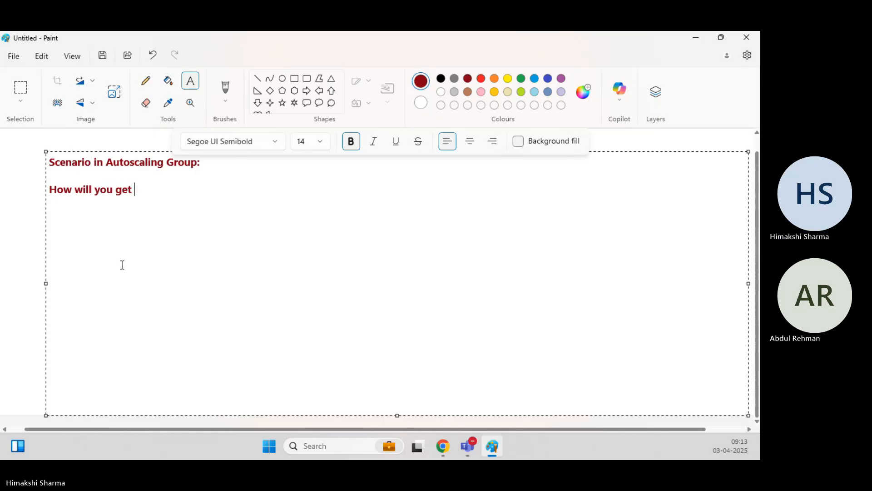
text( packages)
key(BackSpace)
text(/software installed in your EC2 Instances running in Auto S)
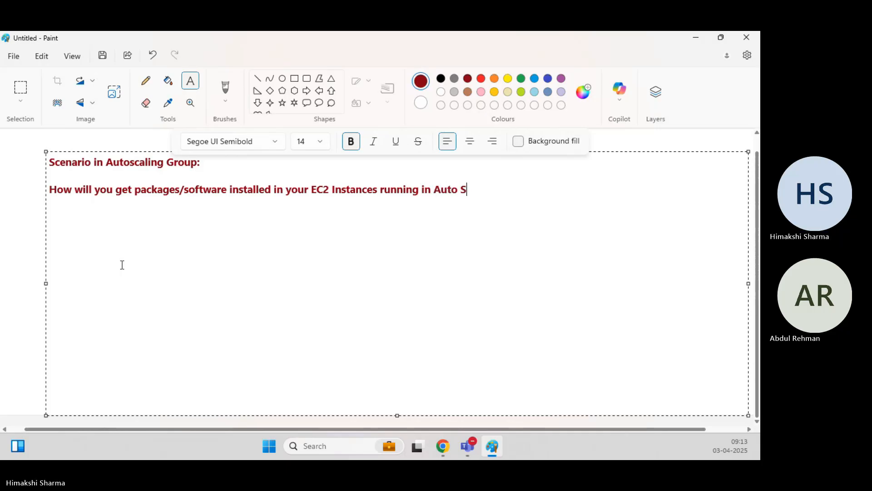
text(caling Group)
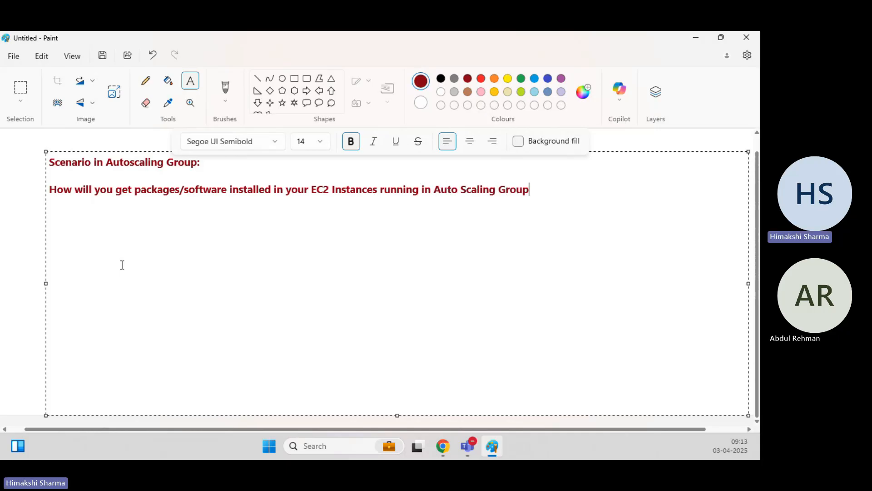
text( ?)
key(Return)
Add 'OR' and the question on updating the OS, packages/software or required configuration in Auto Scaling Group.
text(OR)
key(Return)
text(Which app)
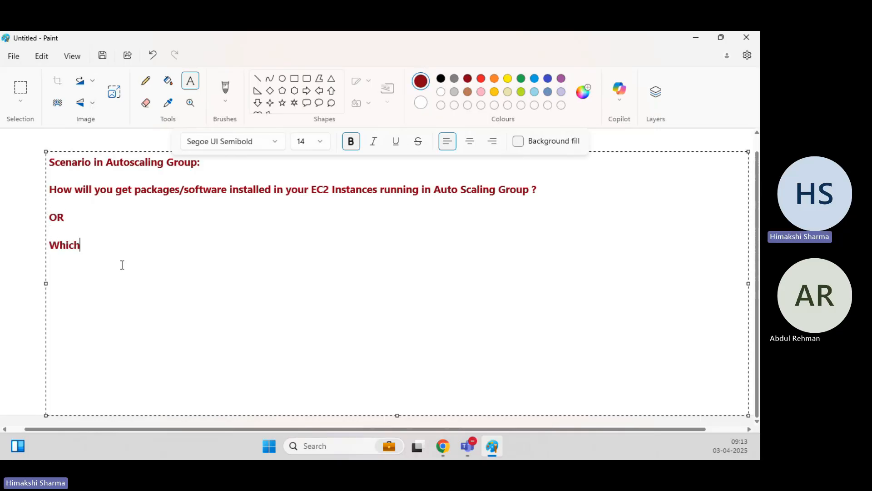
key(BackSpace)
key(BackSpace)
key(BackSpace)
key(BackSpace)
key(BackSpace)
key(BackSpace)
key(BackSpace)
text(at would be the approa)
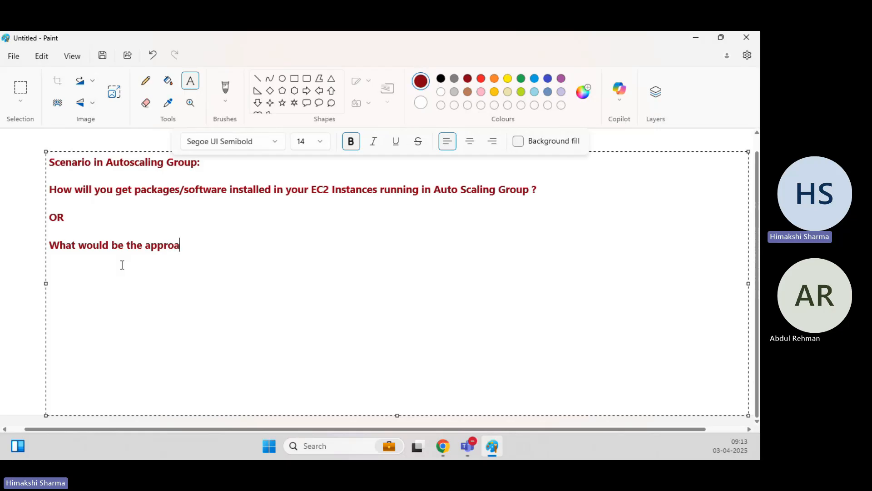
text(ch to )
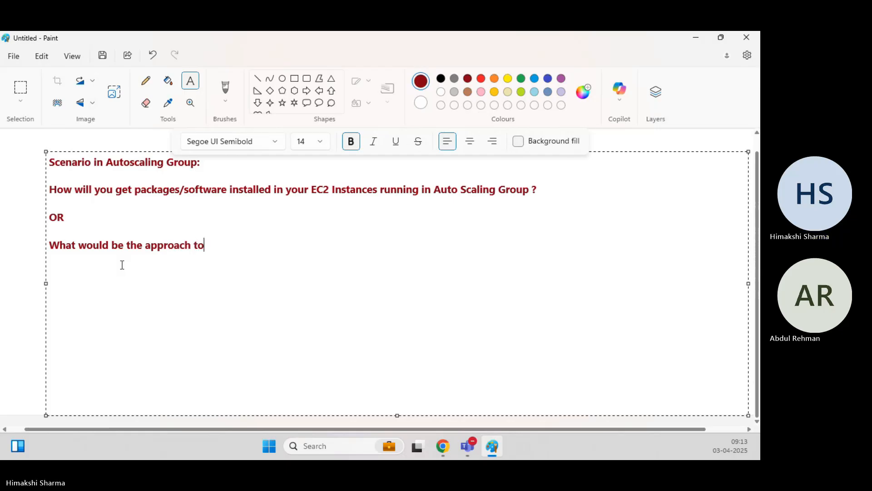
text(update)
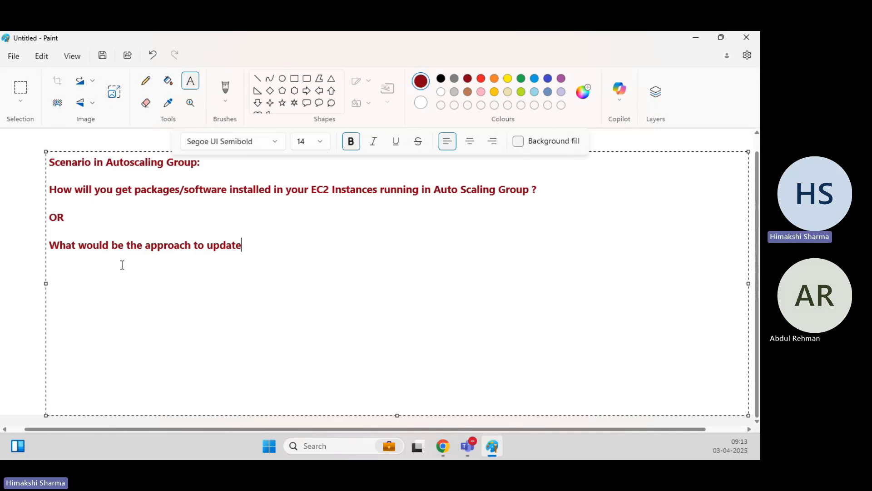
text( the OS)
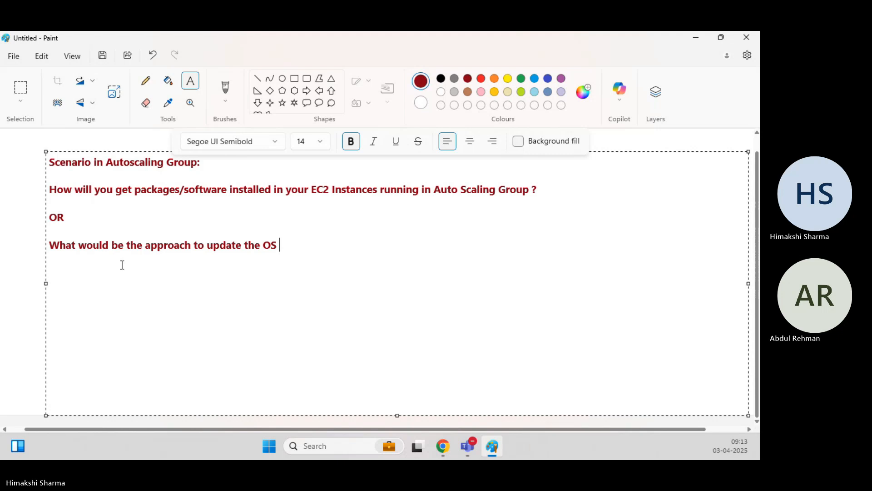
text( or installation of p)
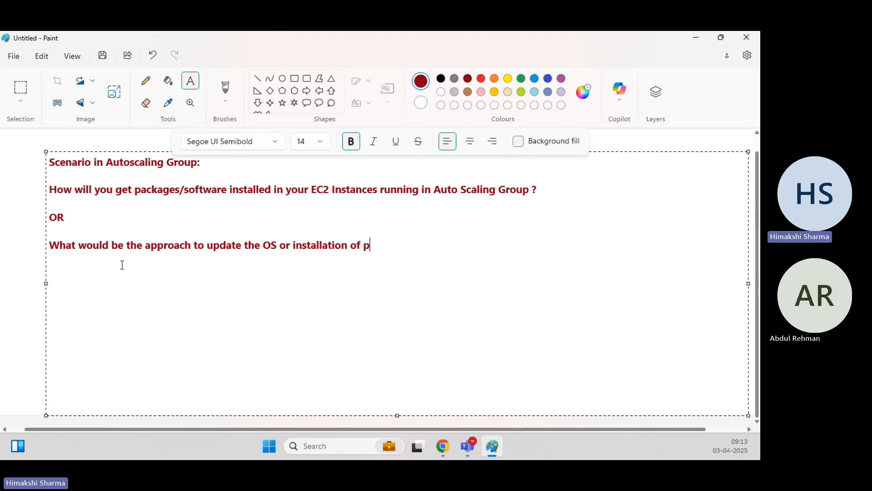
text(ackages/software or co)
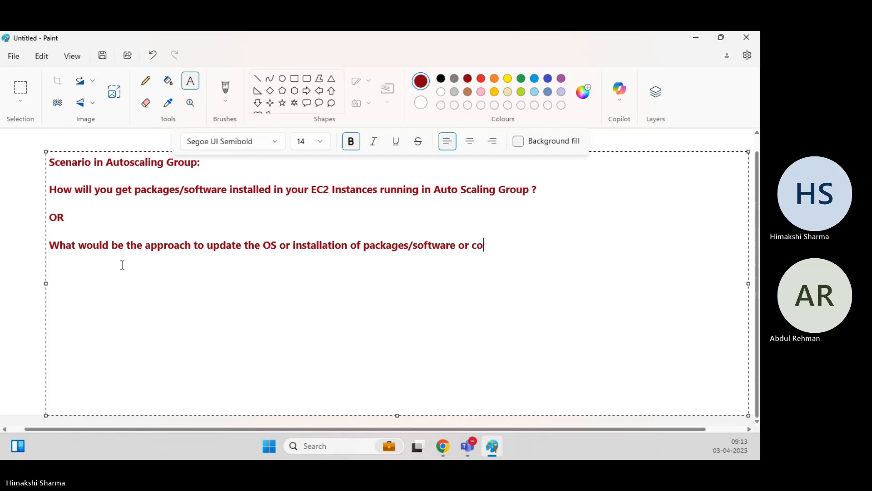
text(nfiguration)
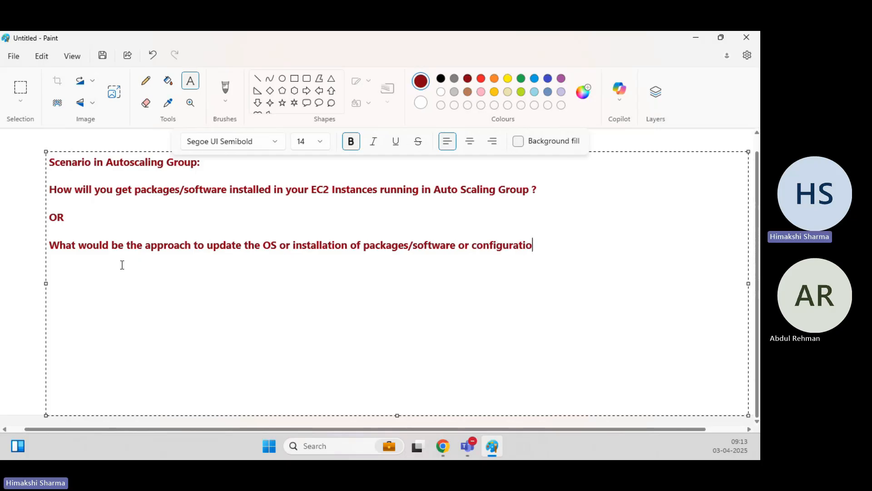
key(Left)
key(Left)
key(Left)
key(Left)
key(Left)
key(Left)
key(Left)
key(Left)
key(Left)
key(Left)
key(Left)
key(Left)
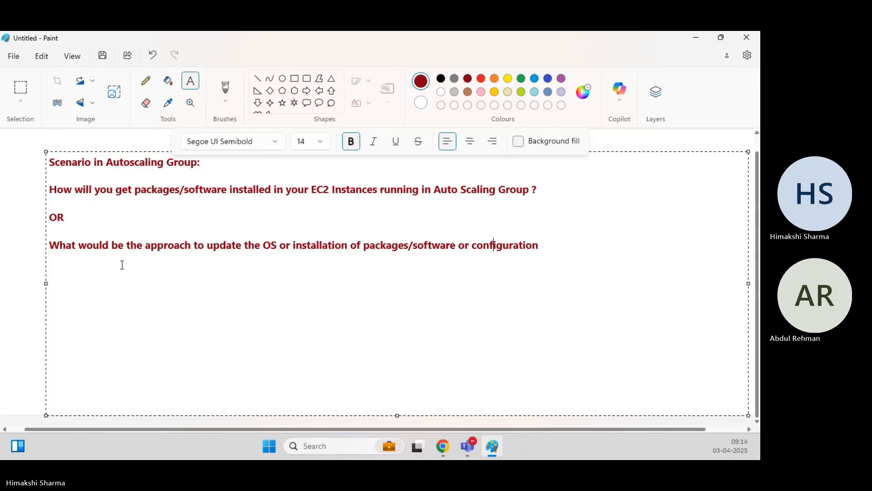
text(required)
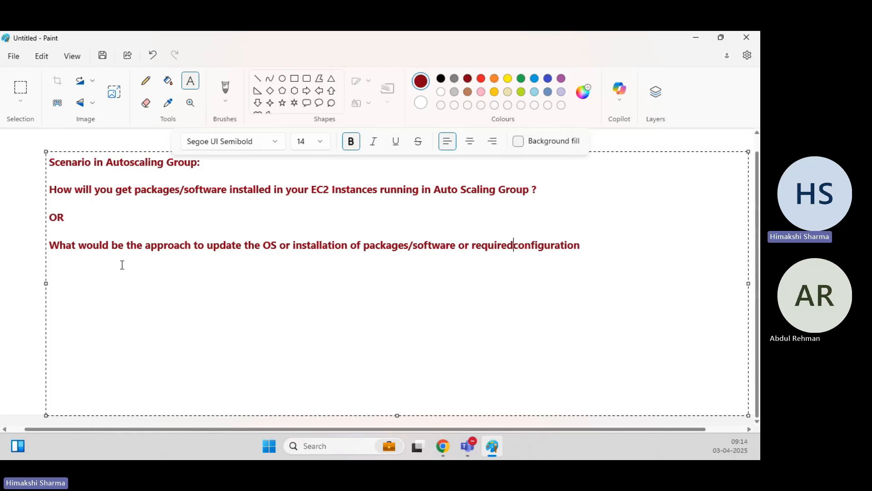
key(Right)
key(Right)
text(in Auto )
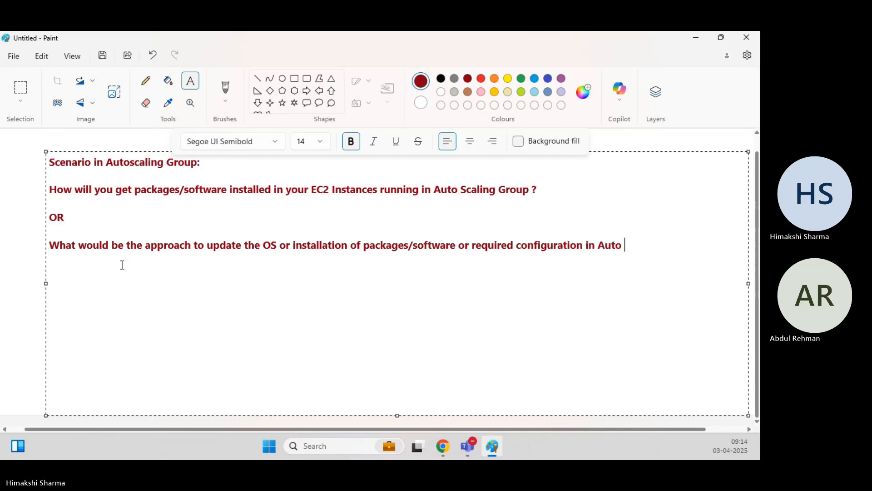
text(Scaling Group ?)
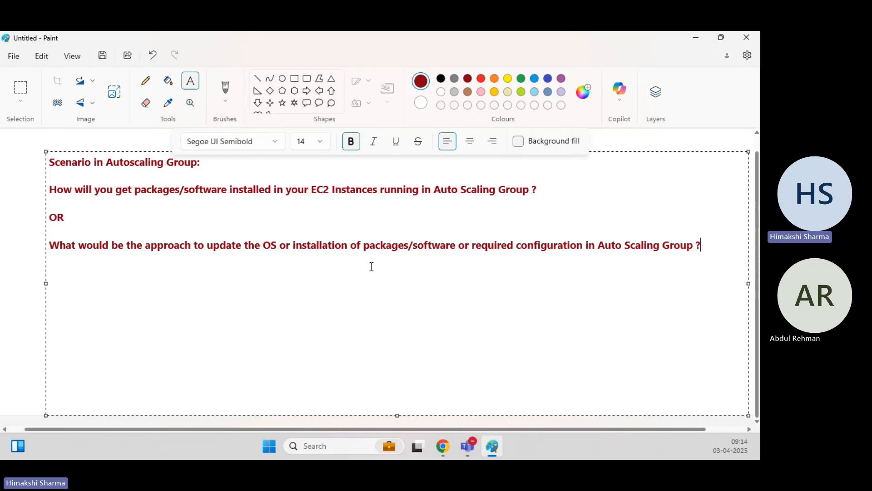
Return to the AWS console in Chrome, go to EC2 and open Auto Scaling Groups.
mouse_move(442, 447)
click(455, 390)
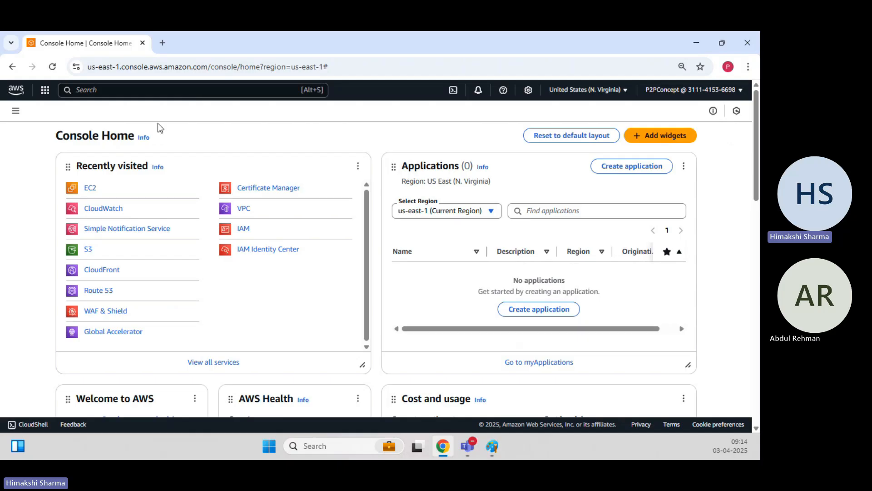
click(91, 189)
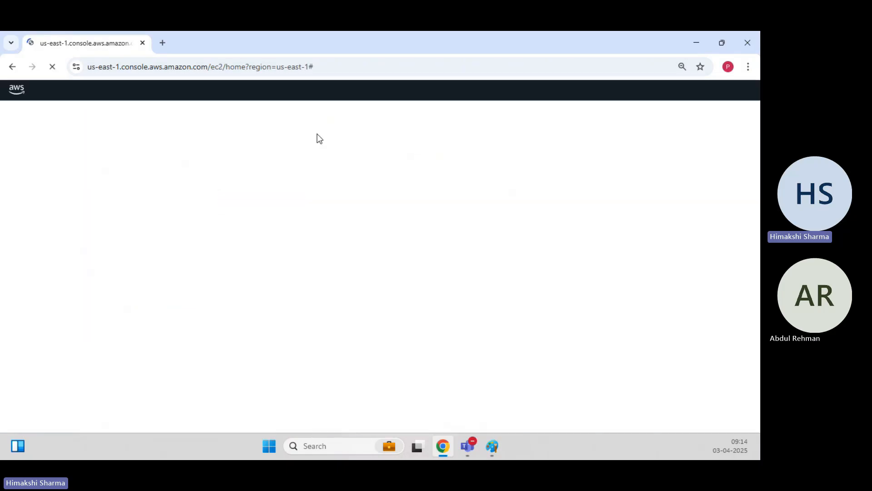
scroll(58, 250, down, 5)
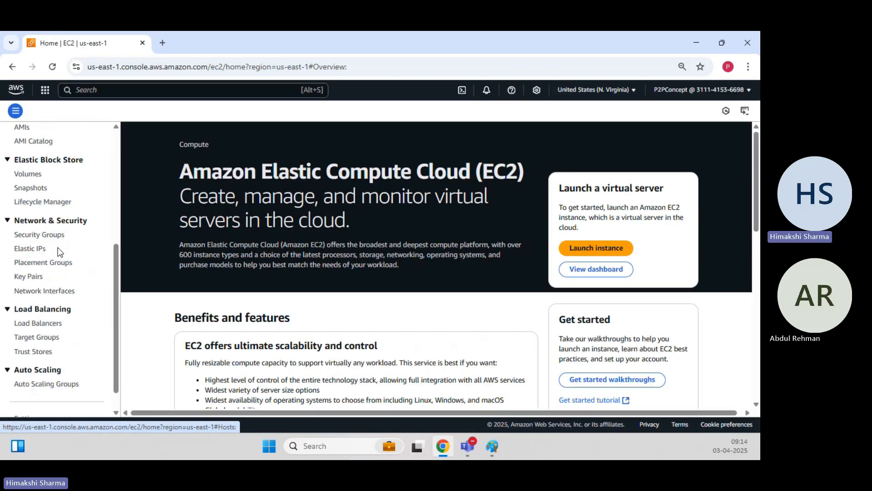
click(43, 384)
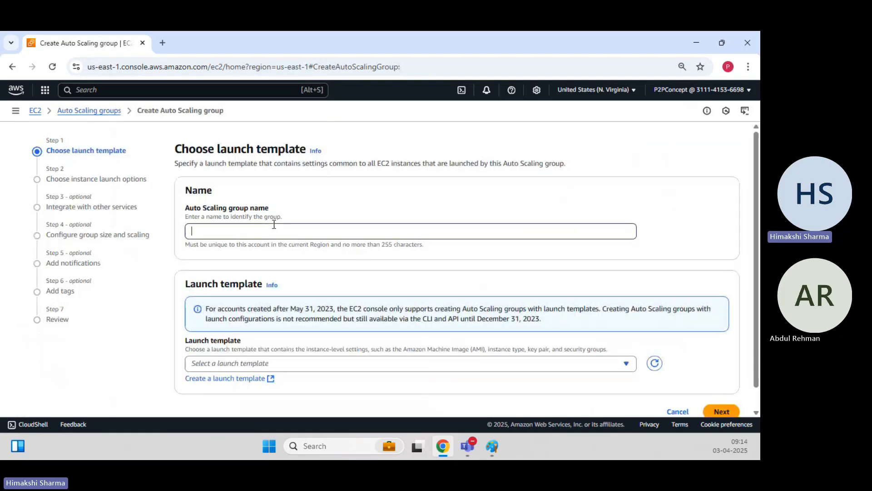
Name the Auto Scaling group demo-dev-asg.
click(273, 224)
text(demo-dev-)
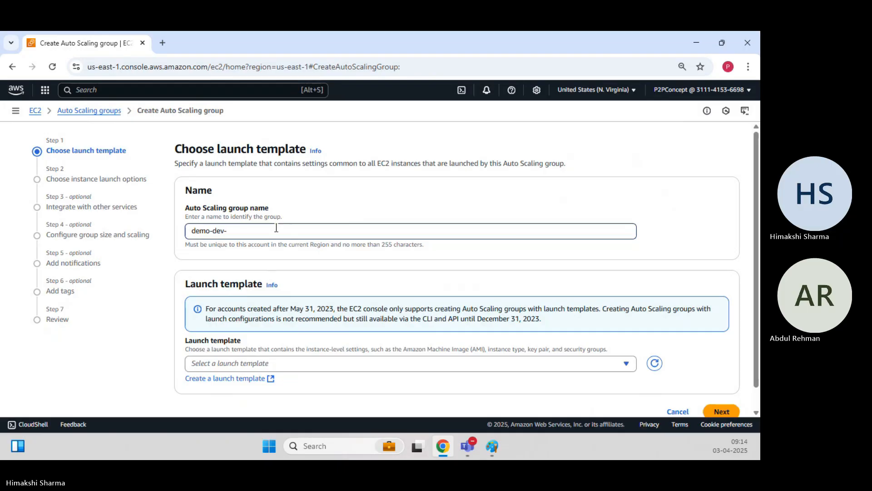
text(asg)
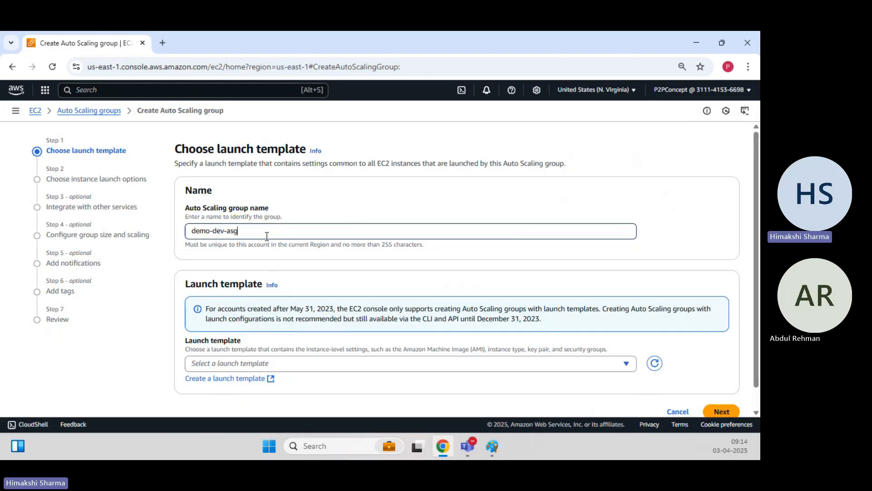
click(295, 194)
Choose the LT-demo-website launch template at its Default (1) version.
scroll(293, 349, down, 1)
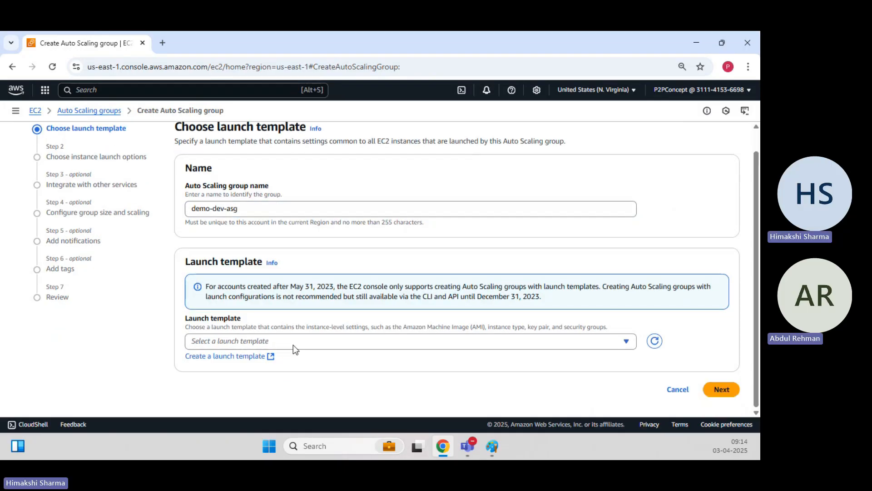
click(293, 341)
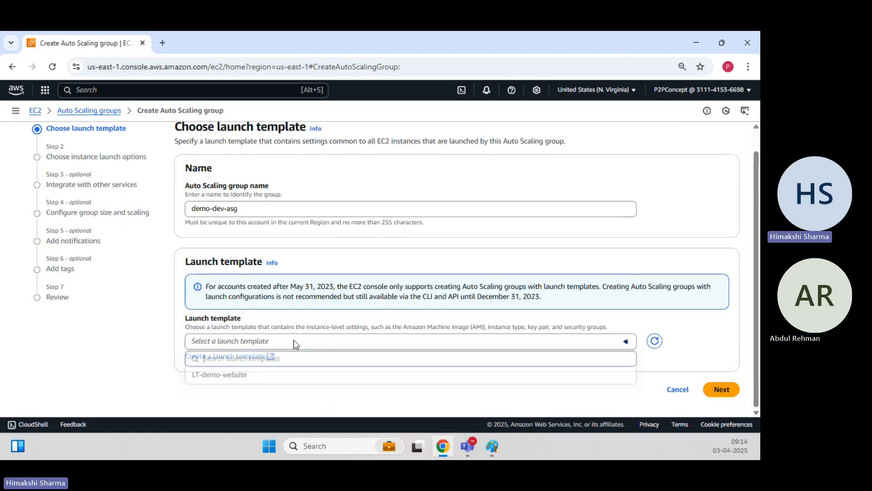
click(273, 374)
scroll(254, 350, down, 2)
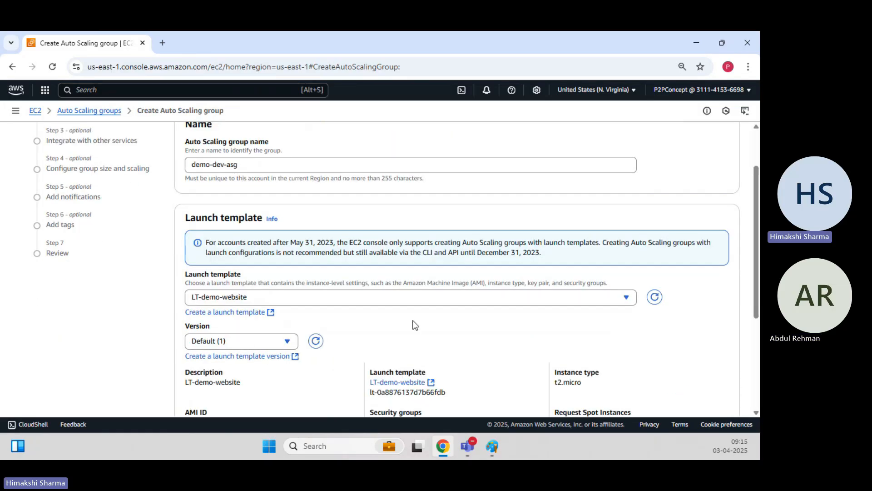
scroll(412, 320, down, 4)
scroll(270, 291, up, 3)
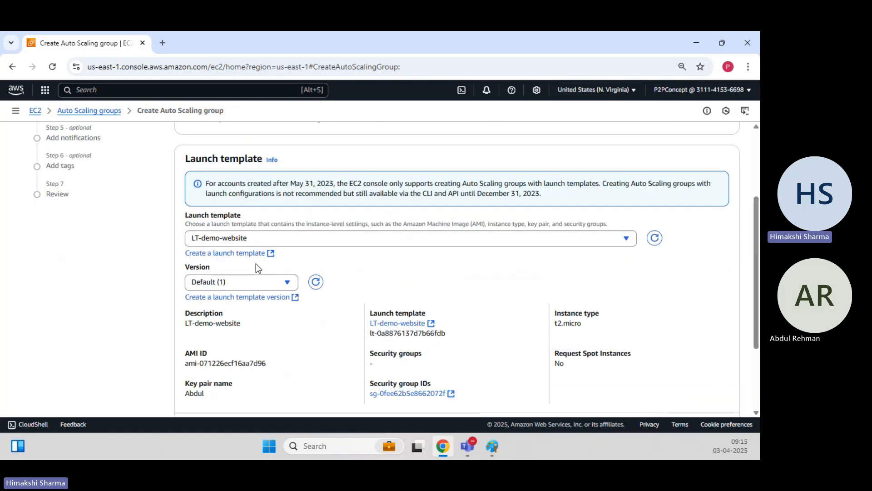
scroll(244, 287, down, 3)
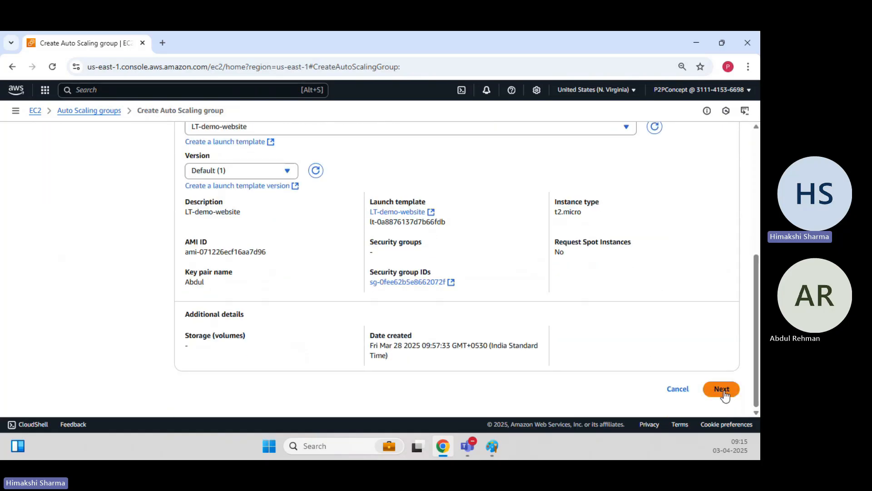
Select the us-east-1a, us-east-1b and us-east-1c subnets for the group's network.
click(724, 395)
scroll(327, 268, down, 2)
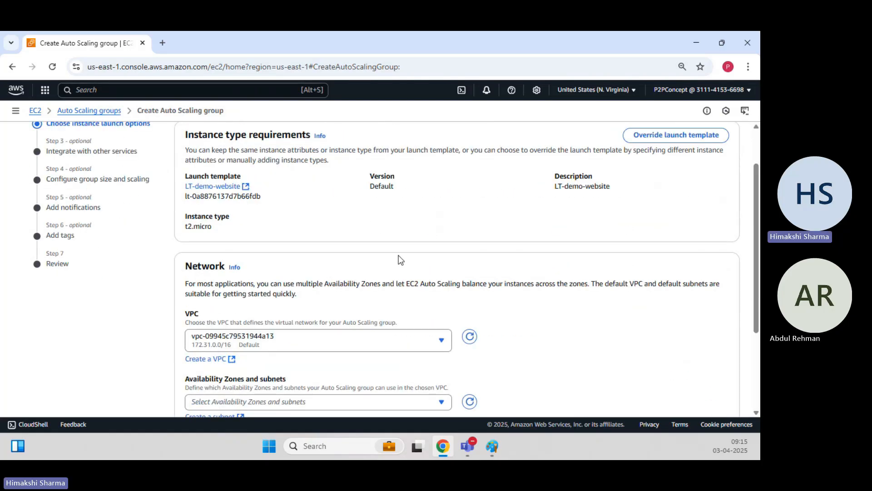
scroll(400, 259, down, 3)
click(255, 274)
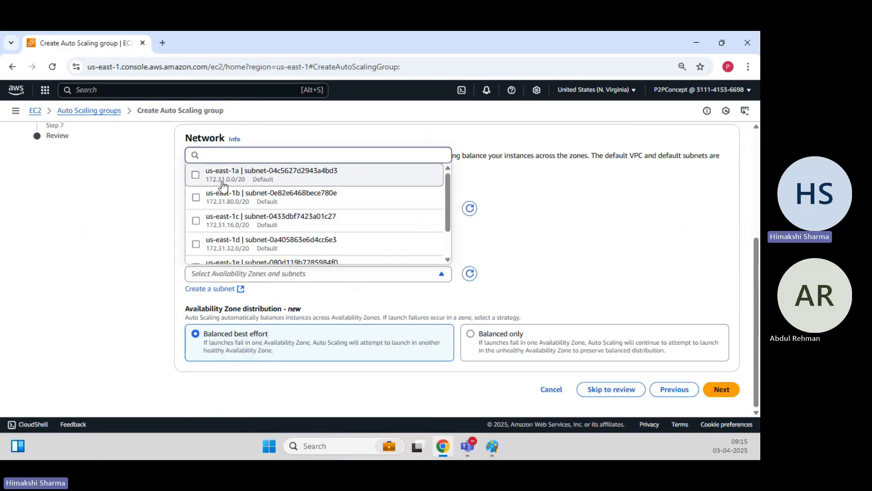
click(222, 184)
click(228, 199)
click(227, 219)
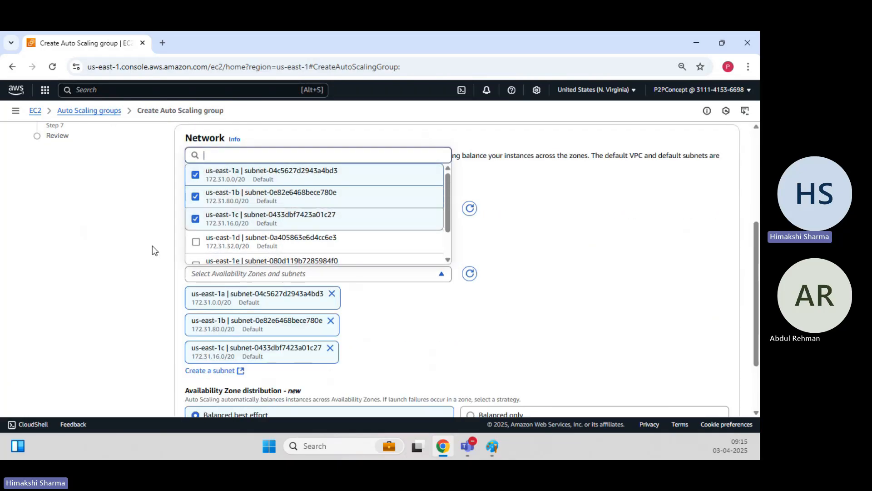
click(152, 245)
Skip the integration options and continue to group size and scaling.
scroll(151, 244, down, 2)
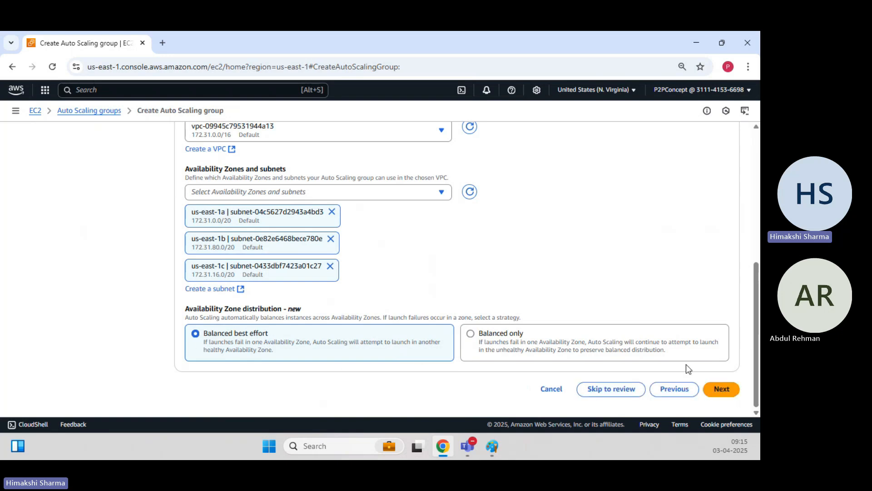
click(725, 390)
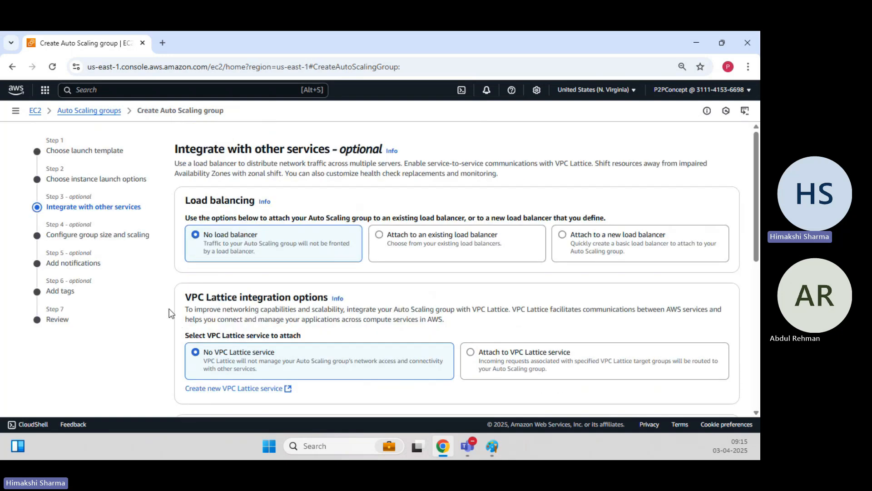
scroll(243, 277, down, 4)
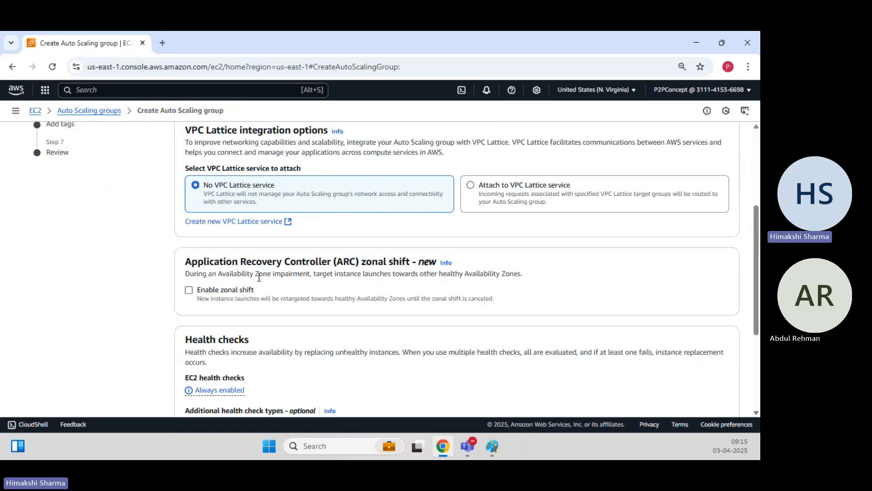
scroll(244, 277, down, 3)
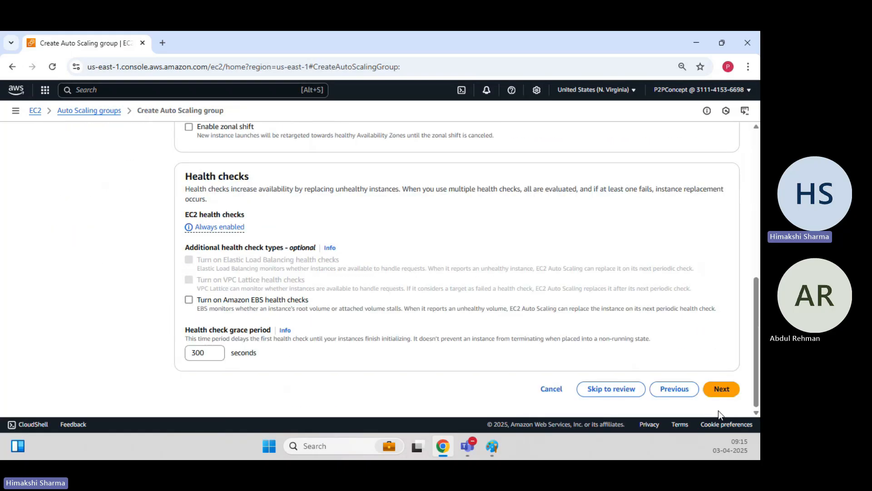
click(723, 391)
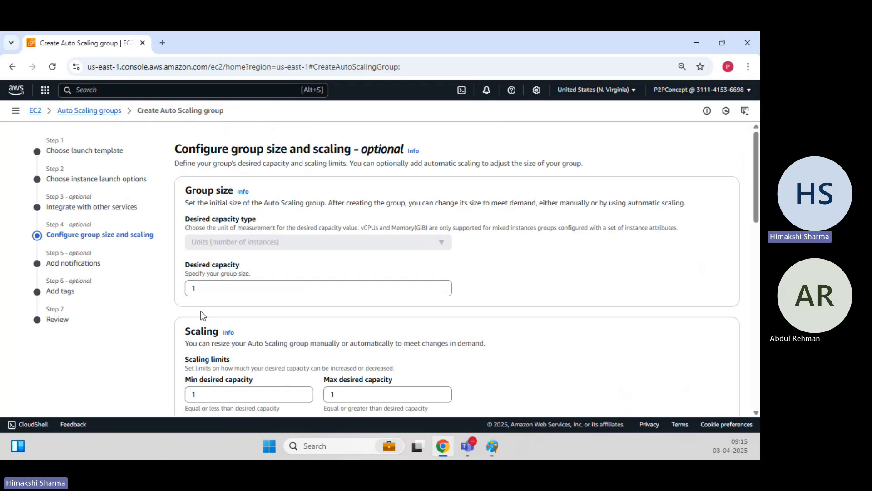
Set maximum capacity 3 and desired capacity 3, keeping minimum 1, and continue.
scroll(204, 307, down, 3)
double_click(356, 281)
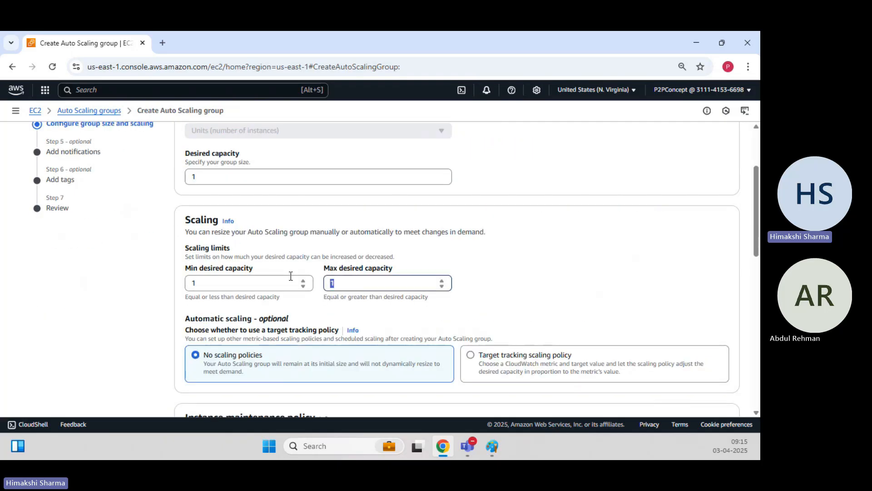
text(3)
click(151, 311)
scroll(123, 302, up, 3)
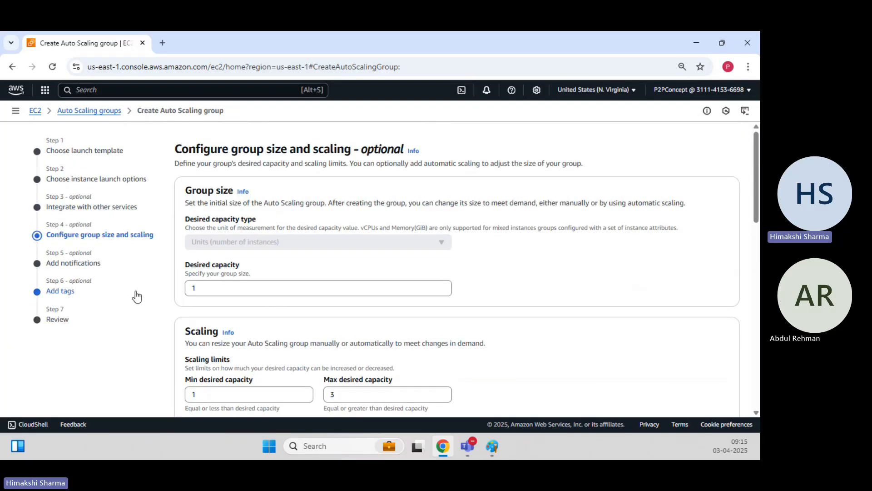
drag(276, 296, 187, 277)
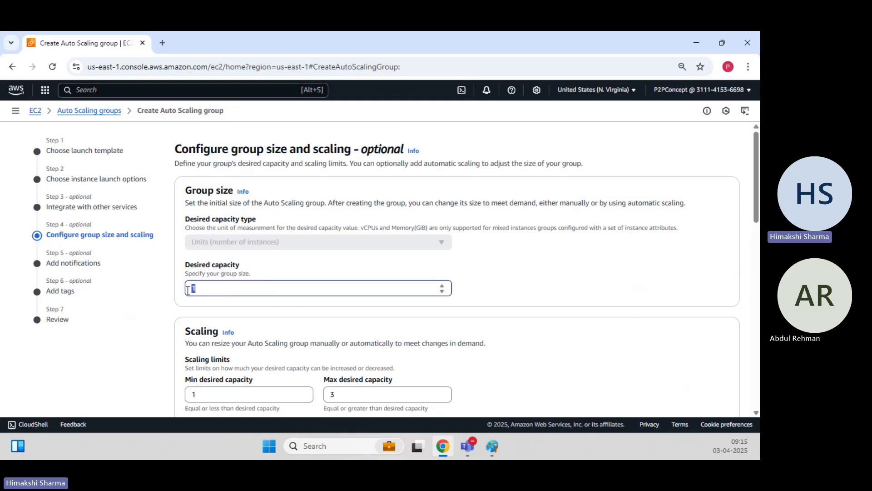
click(135, 341)
scroll(109, 352, down, 4)
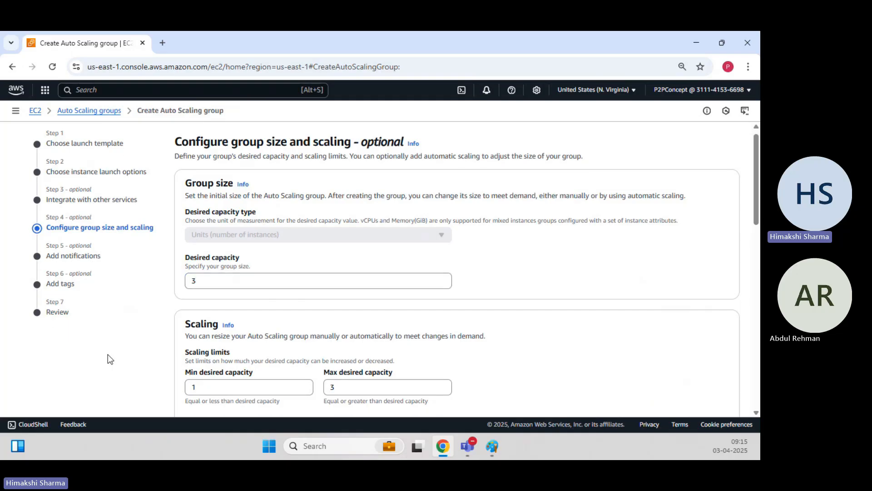
scroll(115, 339, down, 10)
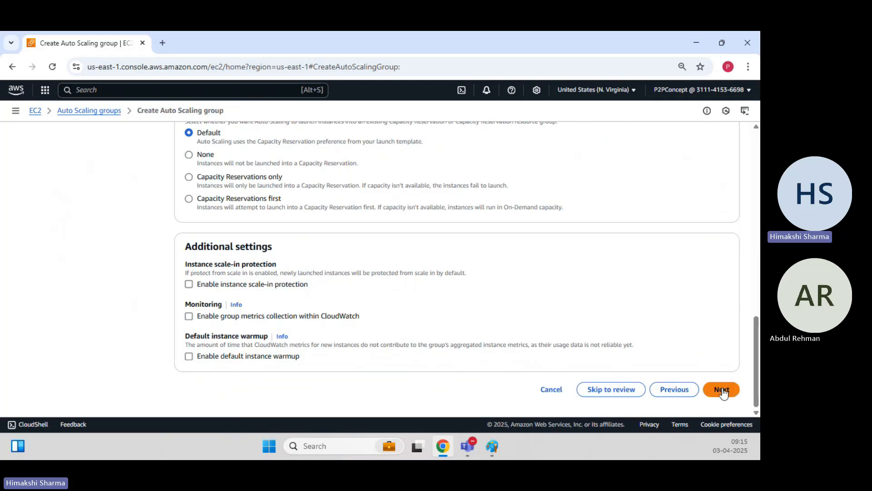
click(722, 389)
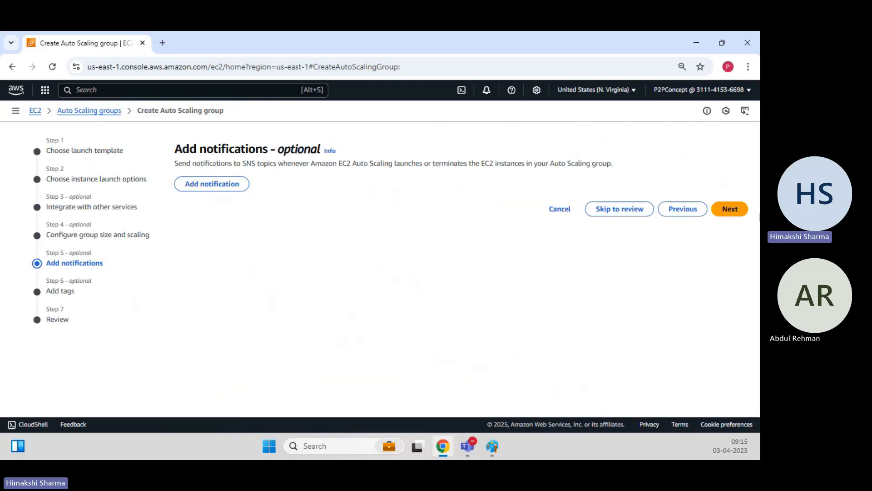
Skip notifications and add the tag Name = demo-dev-asg.
click(718, 210)
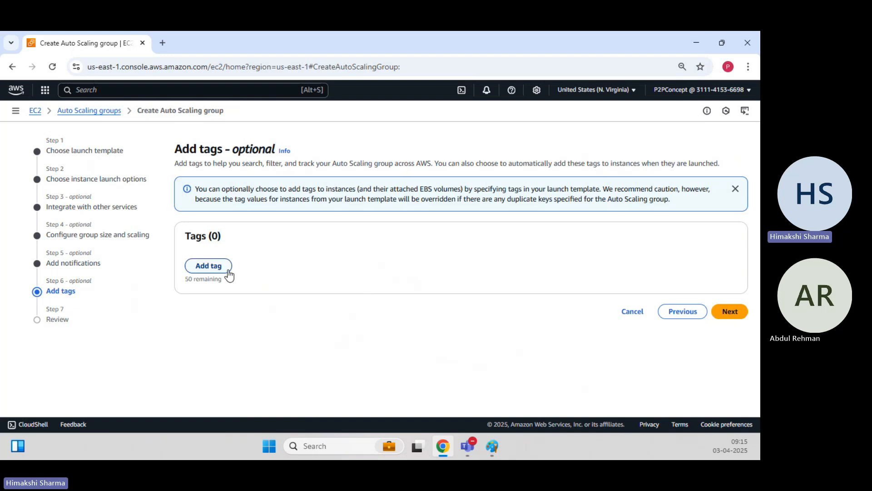
click(222, 267)
text(Name)
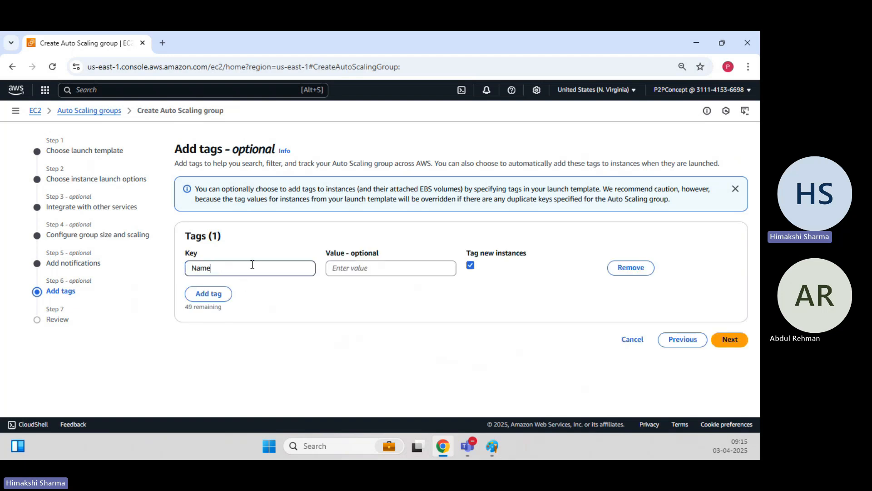
key(Tab)
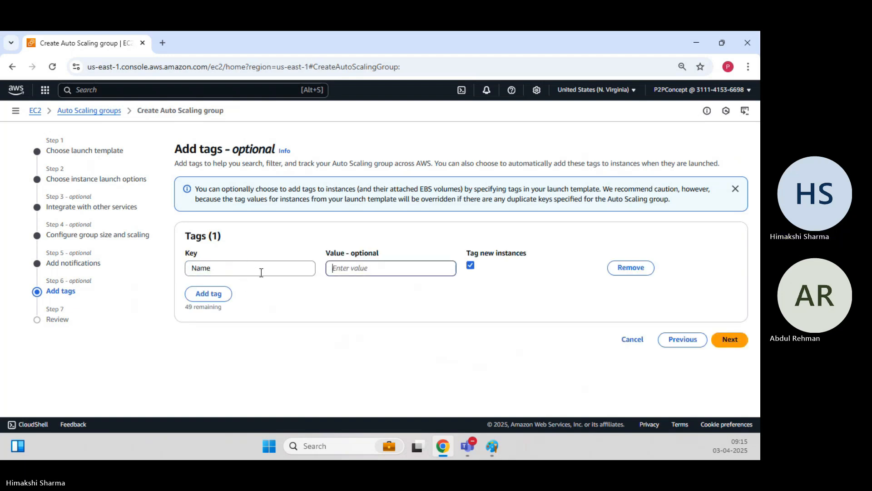
text(A)
key(BackSpace)
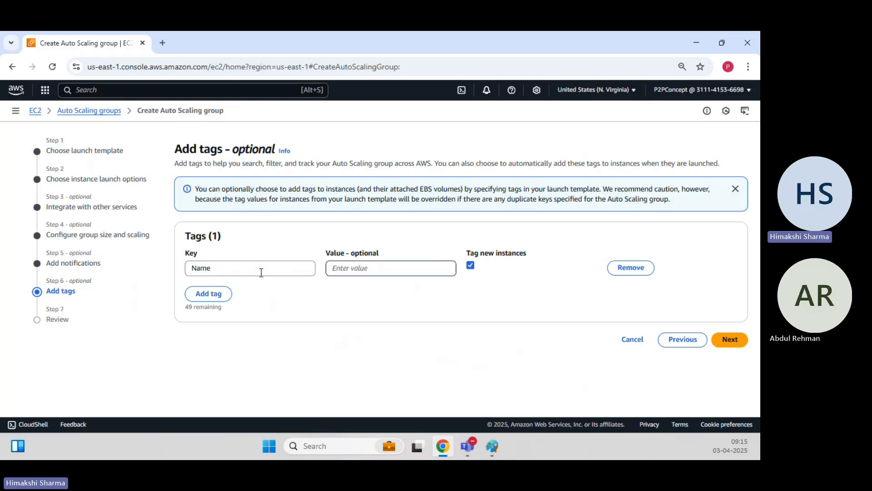
text(demo-dev-asg)
click(437, 341)
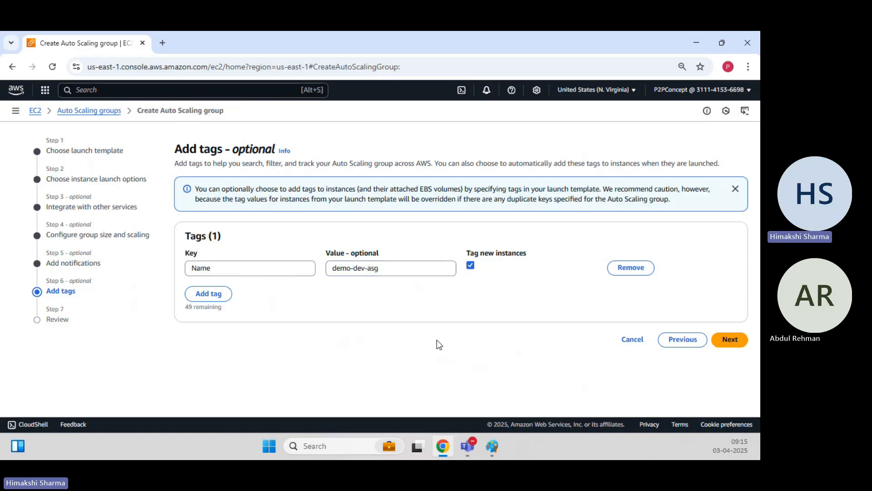
Review the settings and create the demo-dev-asg Auto Scaling group.
click(730, 339)
scroll(407, 274, down, 15)
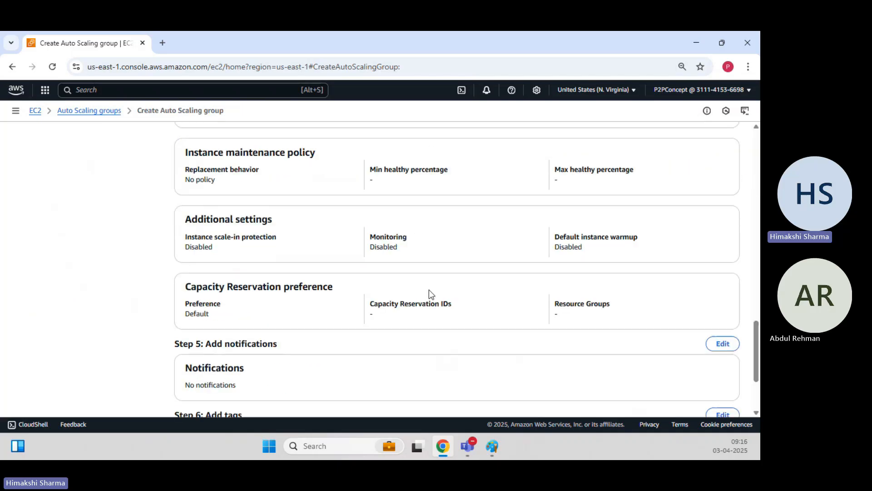
click(711, 392)
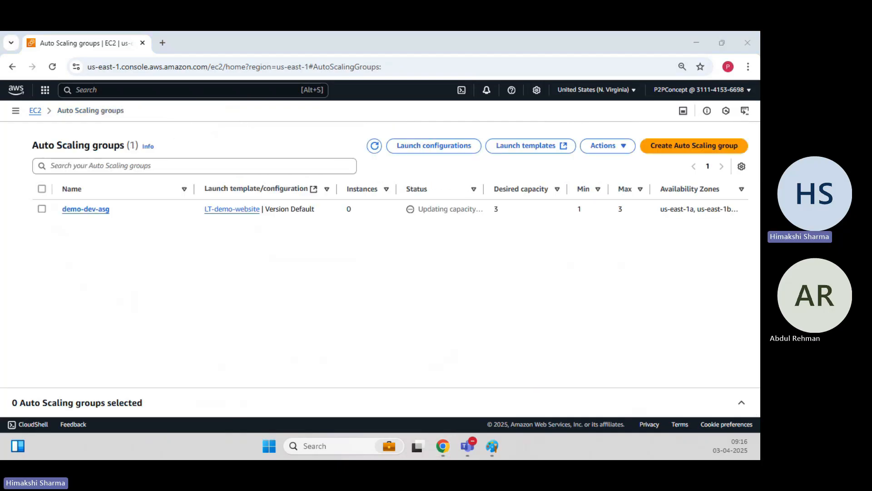
Check demo-dev-asg's Instance management tab for three InService, Healthy t2.micro instances across us-east-1a, 1b, 1c.
click(374, 147)
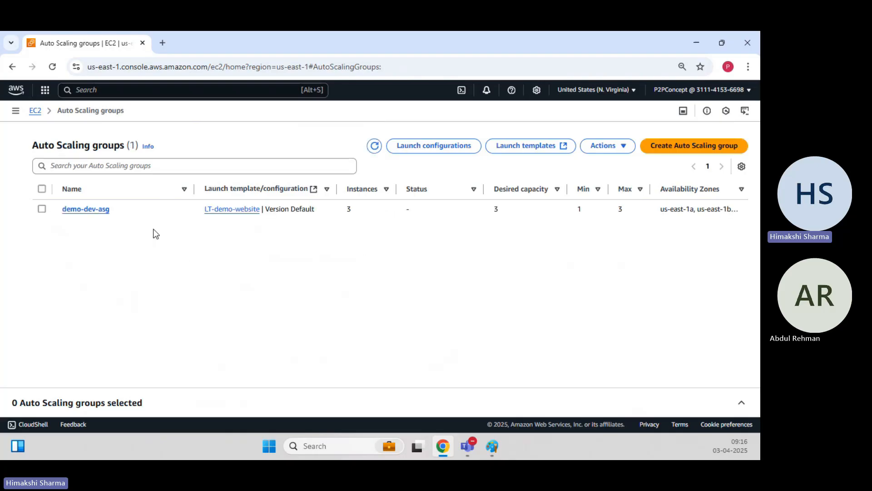
click(103, 217)
click(102, 203)
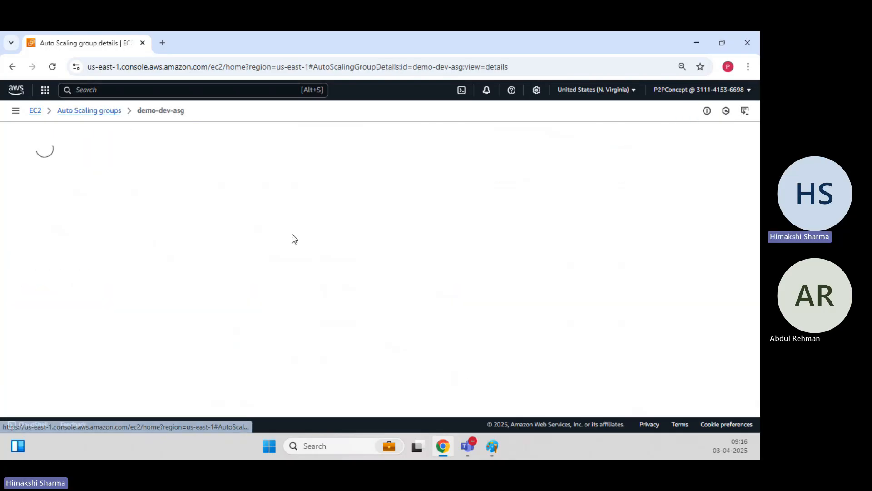
scroll(314, 257, down, 1)
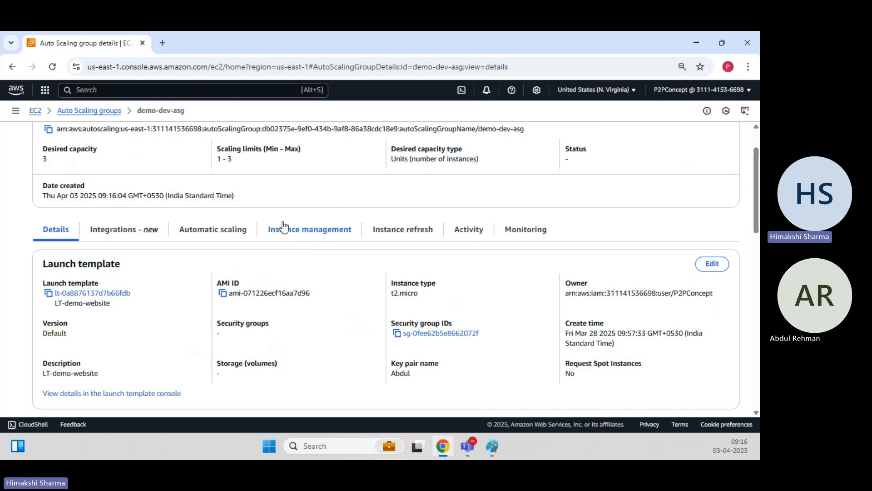
click(291, 234)
scroll(299, 321, down, 1)
scroll(300, 321, down, 3)
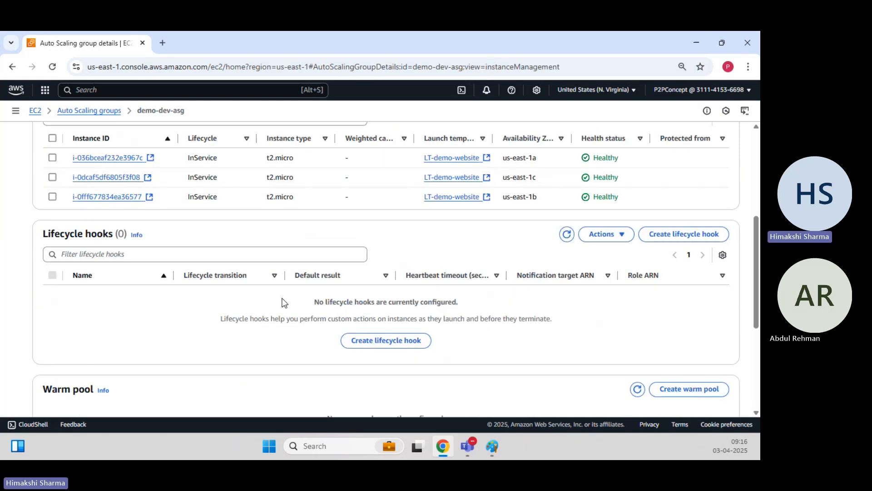
scroll(191, 272, up, 2)
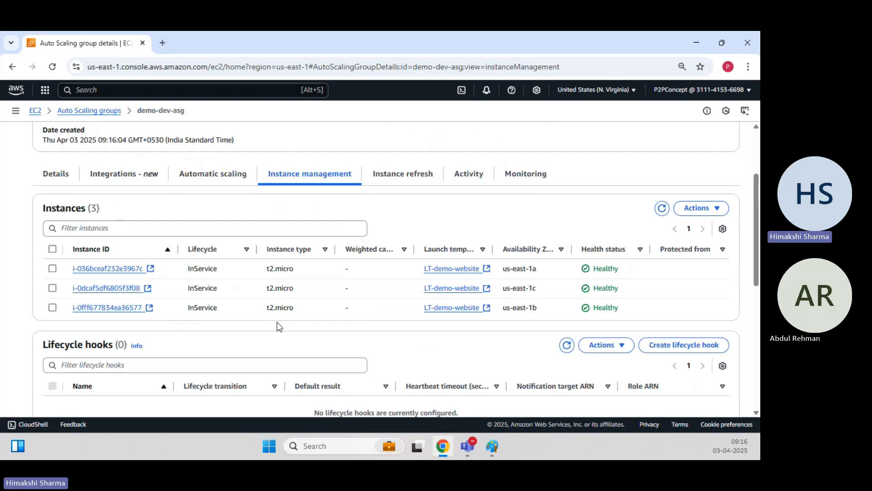
click(661, 209)
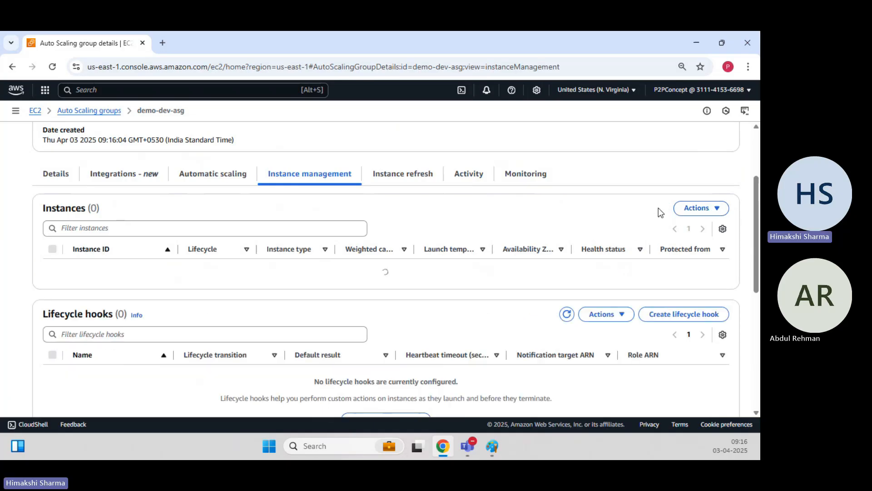
scroll(252, 289, up, 1)
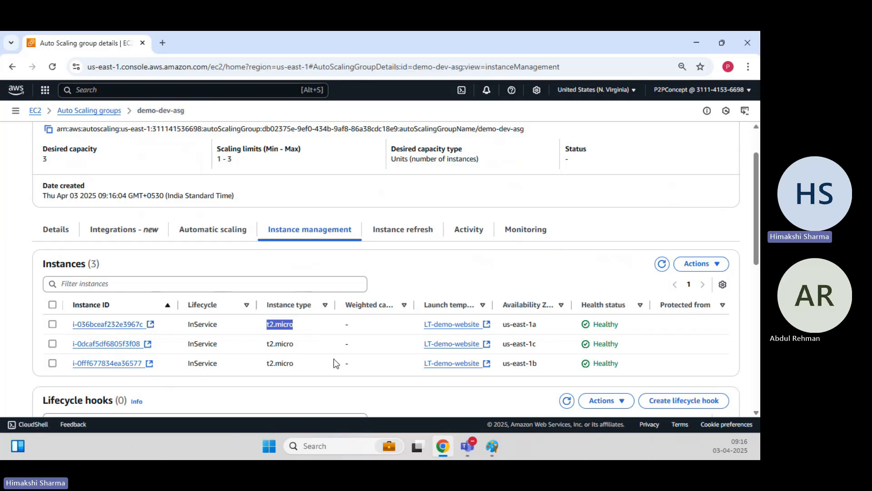
scroll(334, 362, up, 2)
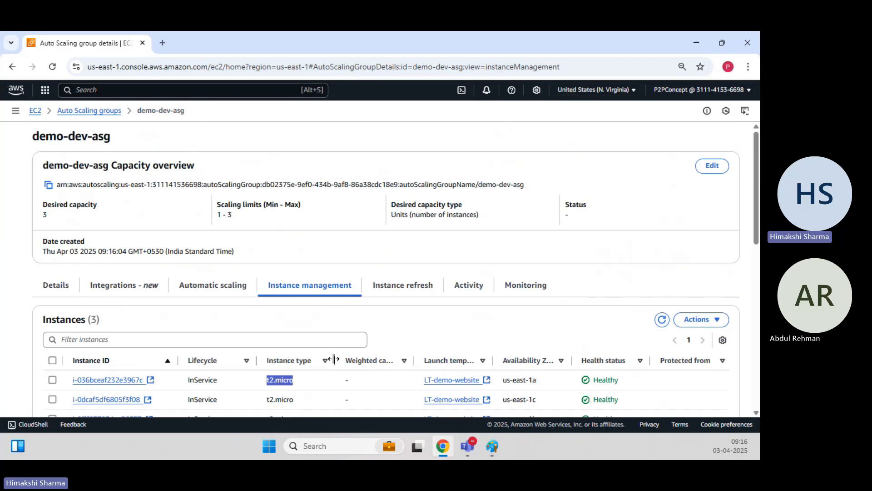
click(238, 89)
Search for EC2 and go to the EC2 Instances list.
text(EC2)
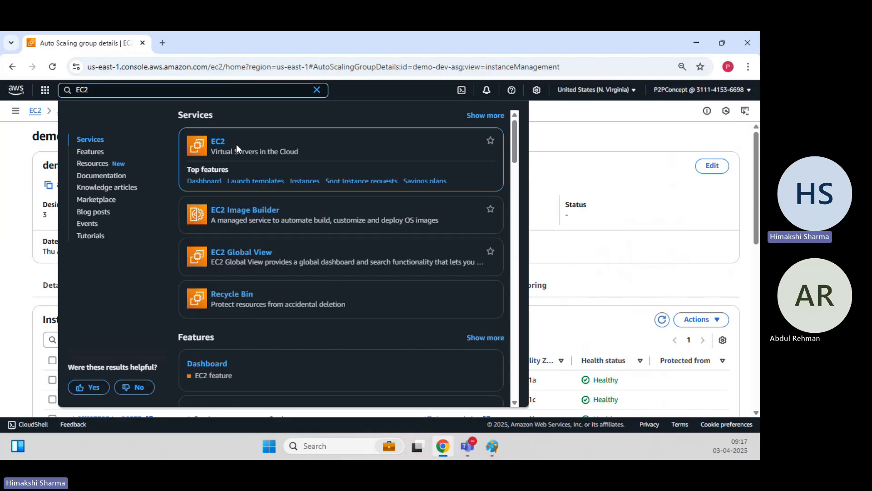
ctrl+click(197, 142)
click(202, 42)
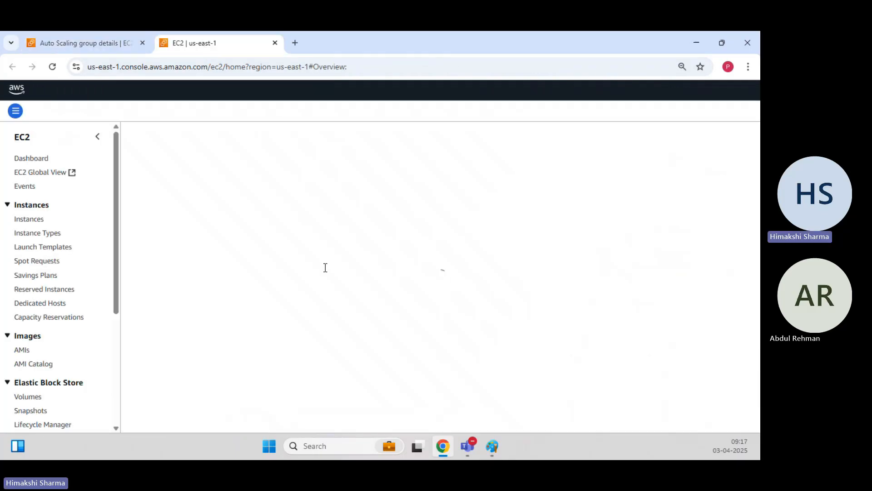
click(603, 249)
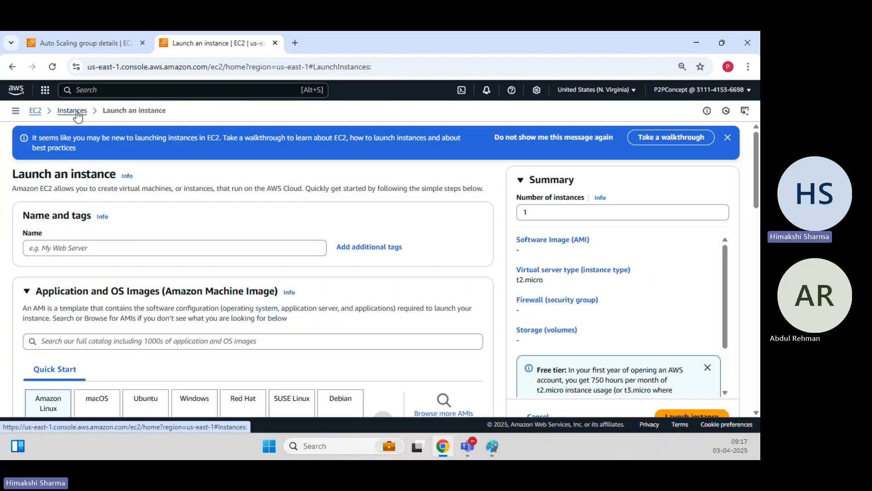
click(77, 112)
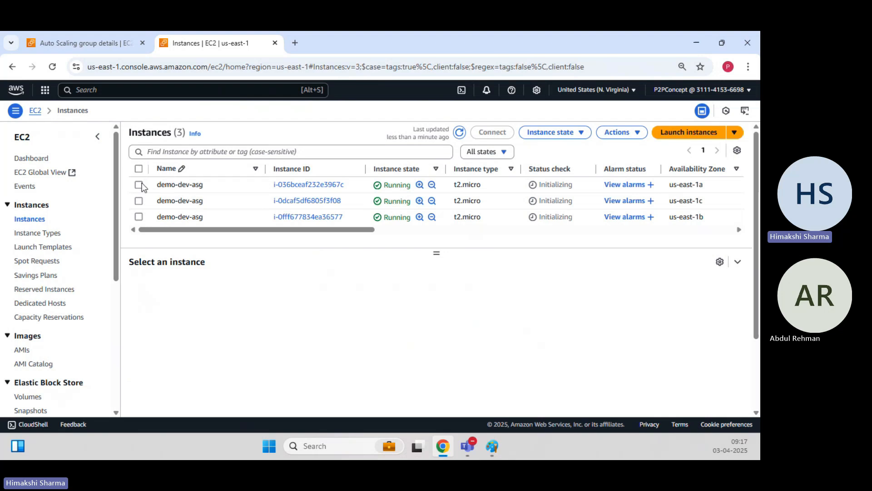
Copy the first demo-dev-asg instance's public IPv4 address, then minimize Chrome.
click(138, 185)
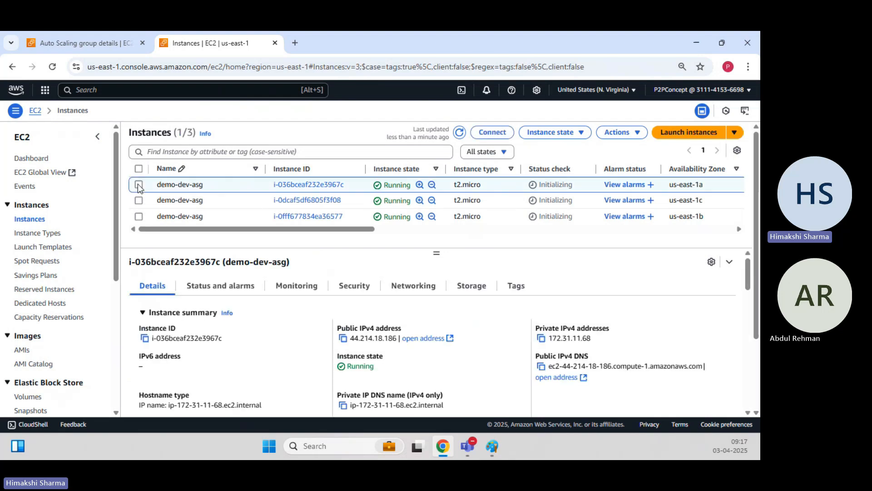
click(343, 338)
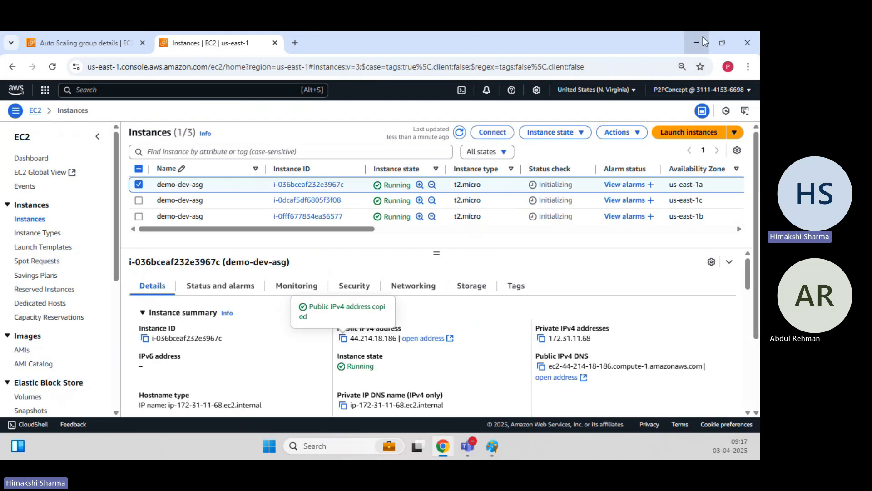
click(251, 185)
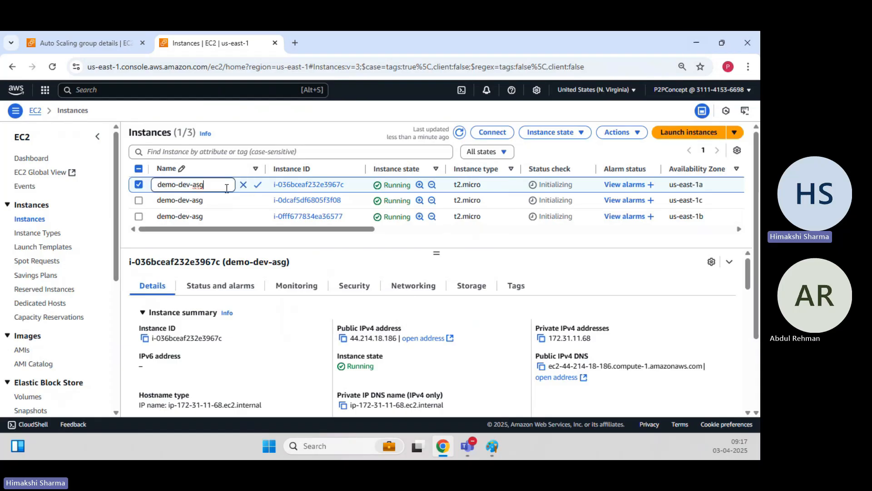
key(Escape)
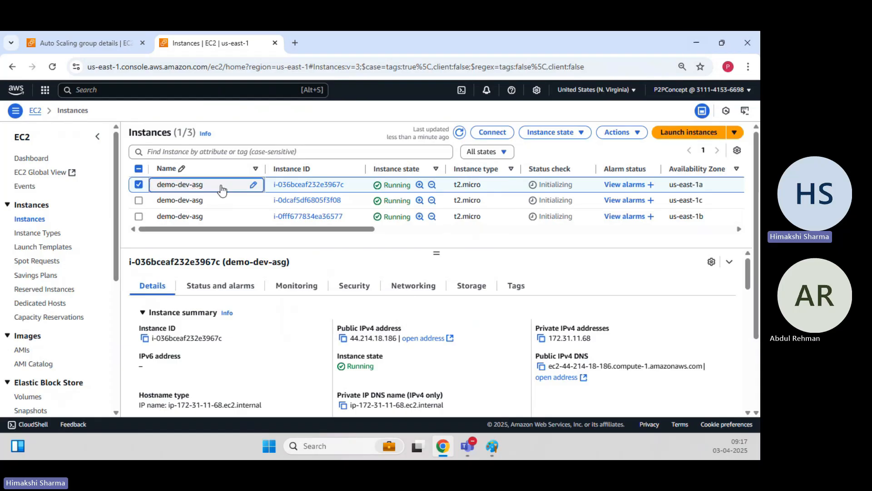
click(343, 338)
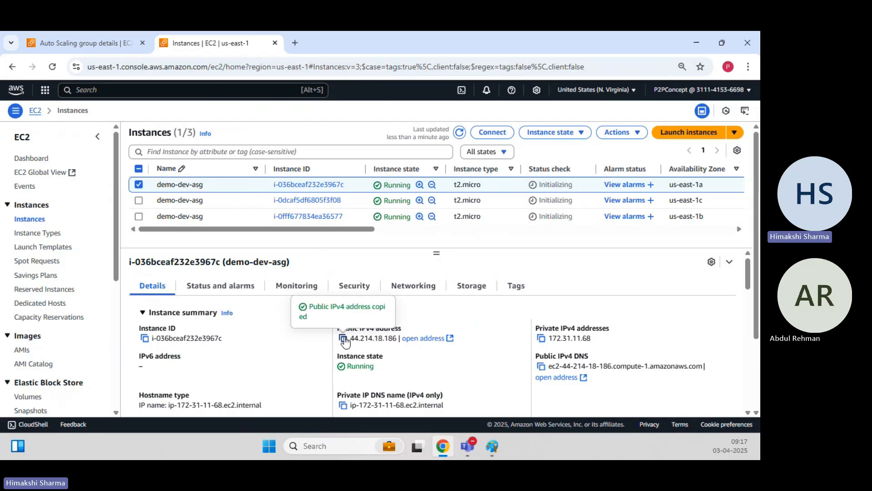
click(696, 45)
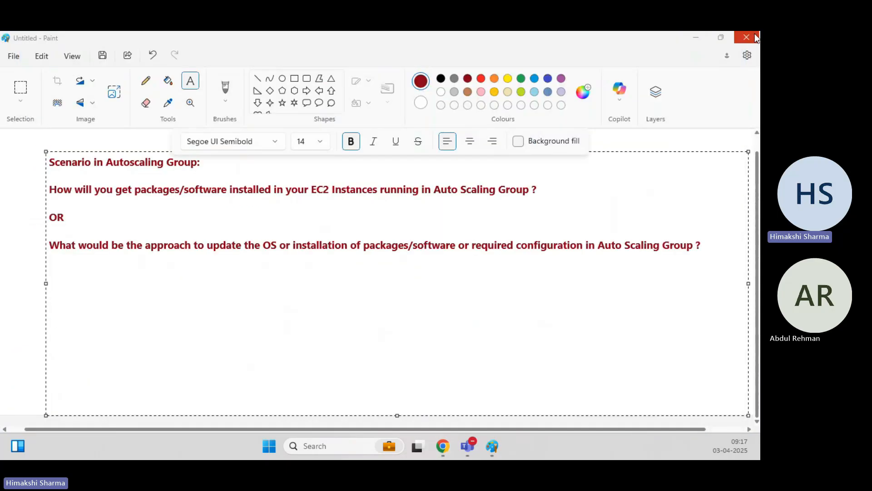
View the .pem and .ppk files in the Key-Pair folder, close it, and restore Chrome.
click(696, 37)
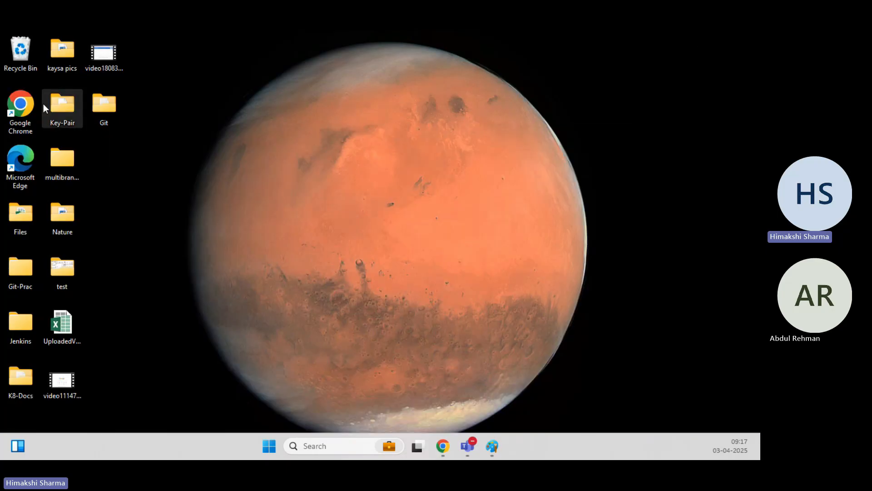
double_click(58, 102)
drag(0, 107, 241, 107)
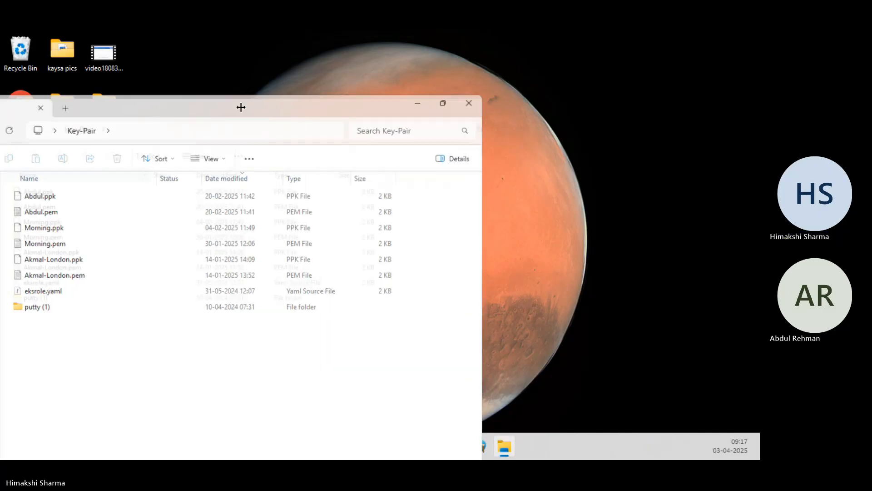
double_click(241, 107)
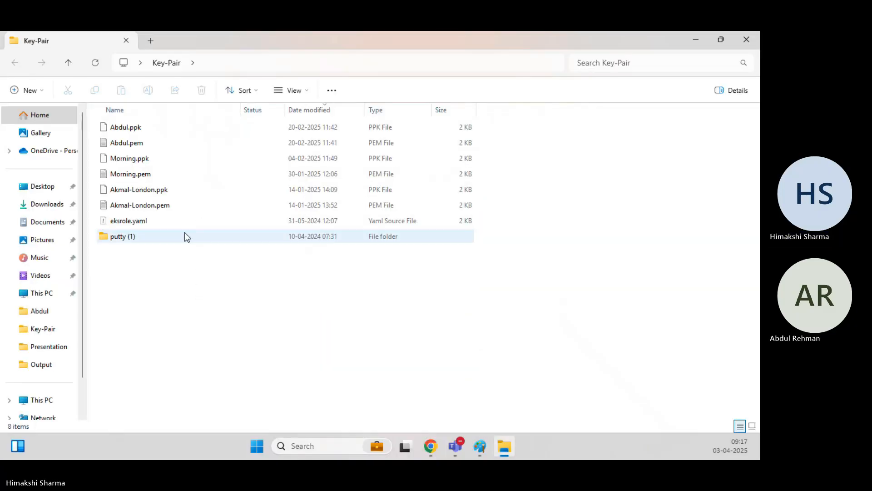
click(740, 39)
mouse_move(443, 445)
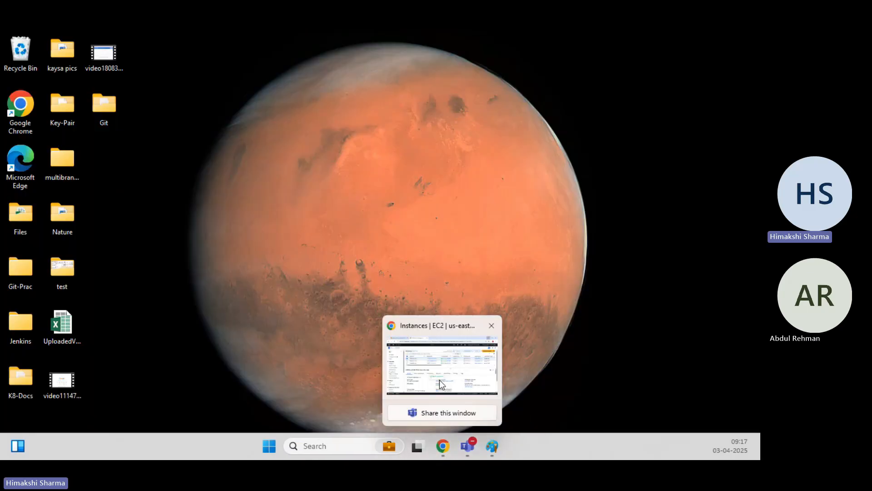
click(438, 391)
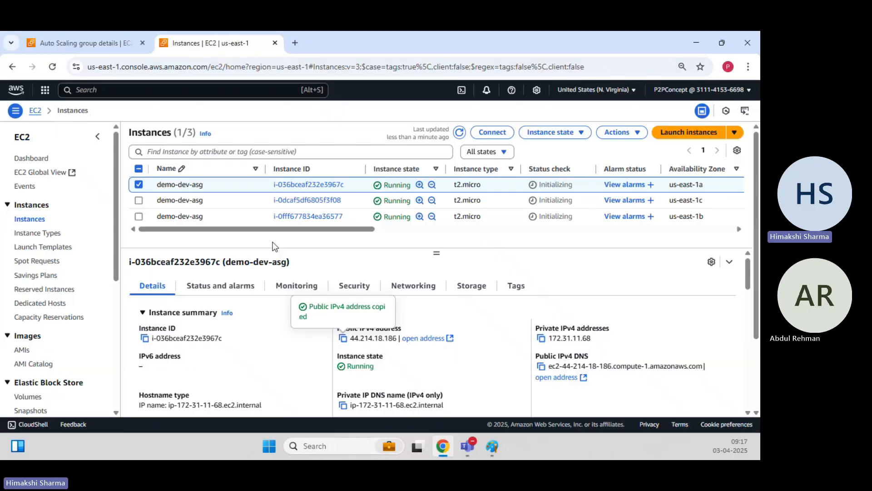
Start launching a new EC2 instance named Webserver-Test.
click(139, 184)
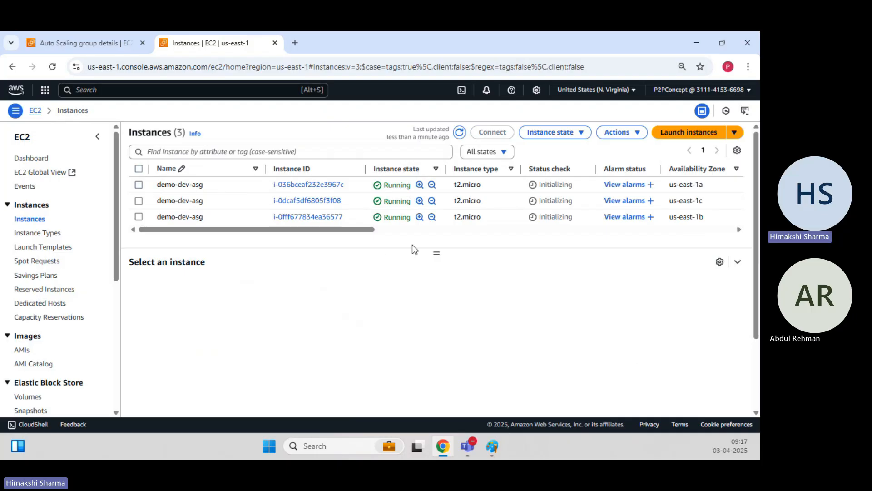
click(690, 132)
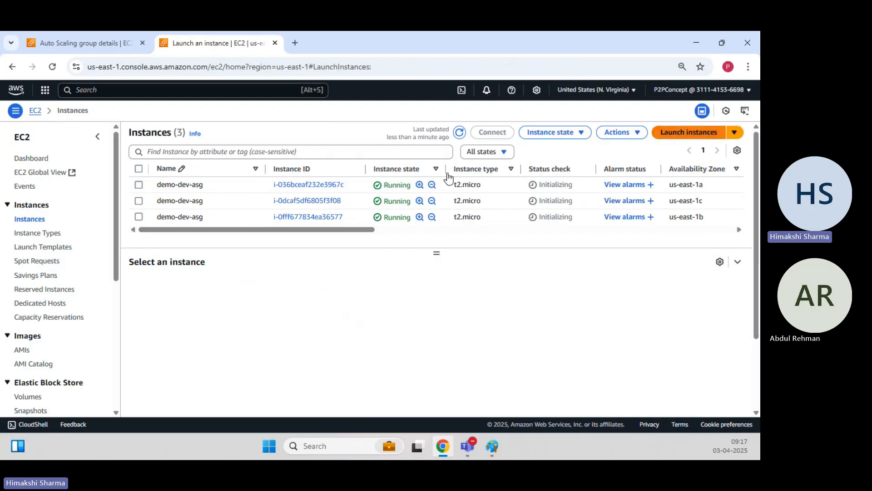
click(180, 211)
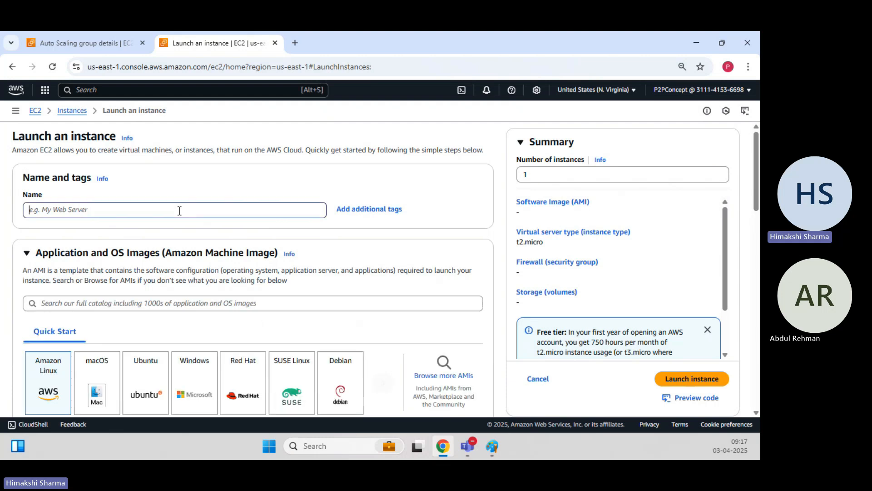
text(Webserver-)
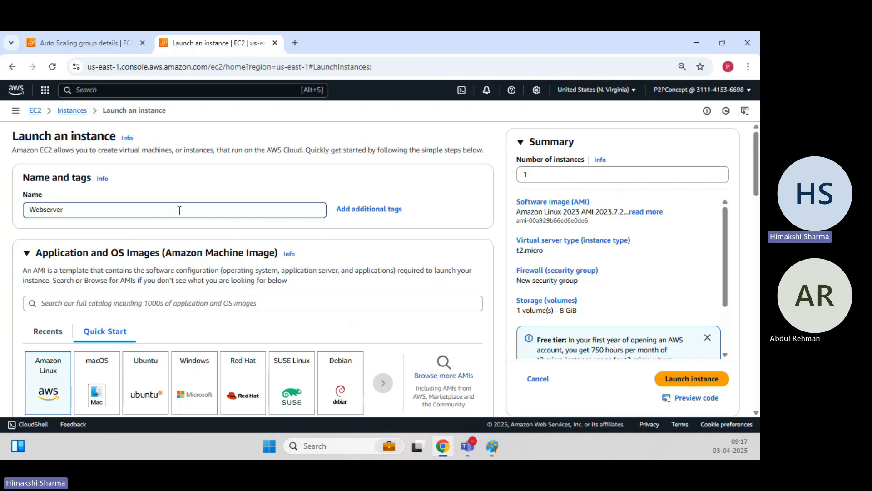
text(Test)
click(191, 184)
Choose the user's existing key pair for login.
scroll(186, 181, down, 5)
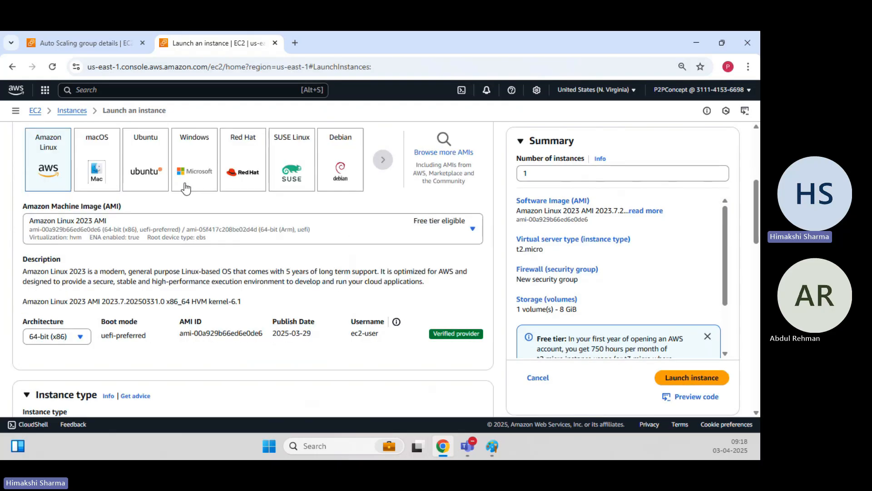
scroll(186, 188, down, 5)
scroll(155, 239, down, 1)
click(152, 240)
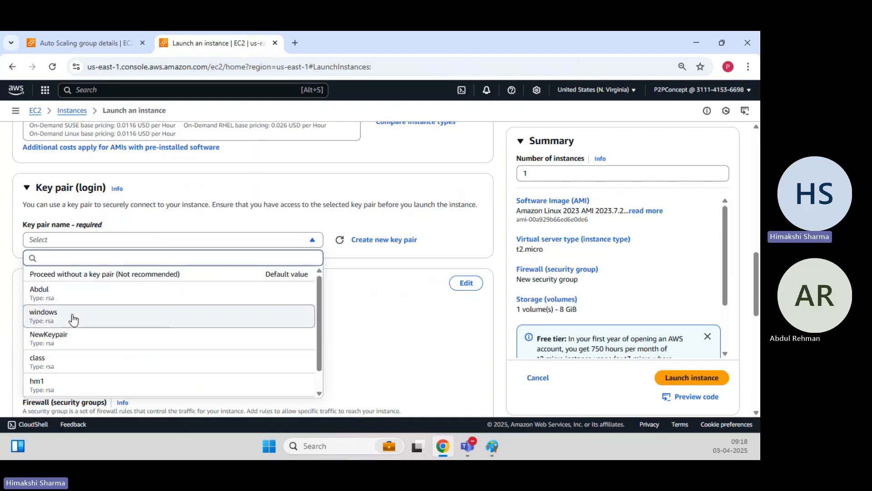
click(80, 295)
Use the existing Linux-EC2 security group and launch the instance.
scroll(154, 276, down, 4)
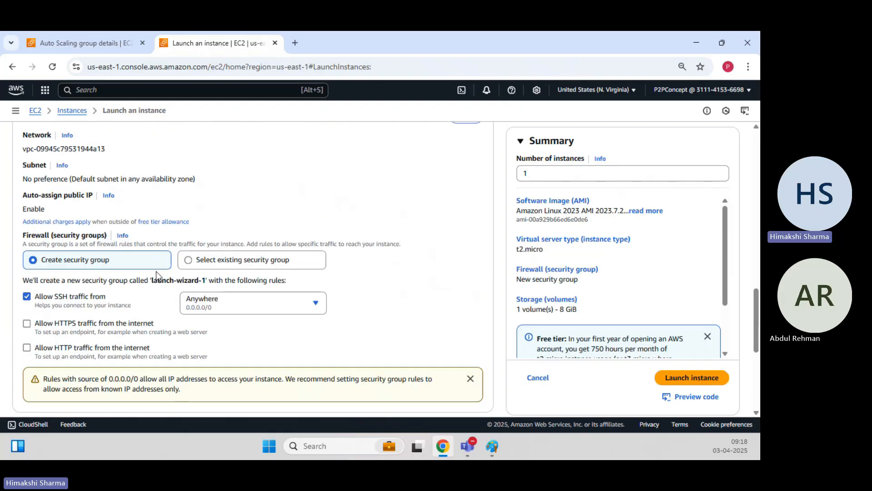
scroll(155, 275, down, 2)
click(229, 151)
click(176, 183)
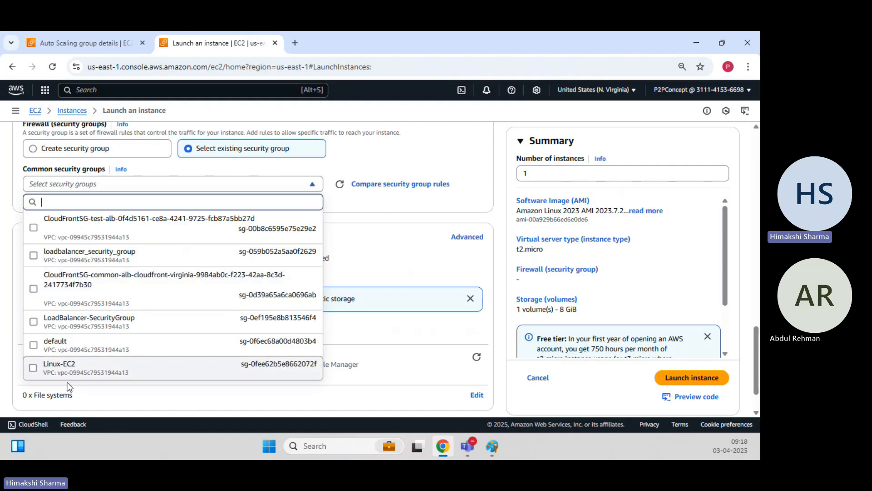
click(80, 368)
scroll(241, 281, down, 2)
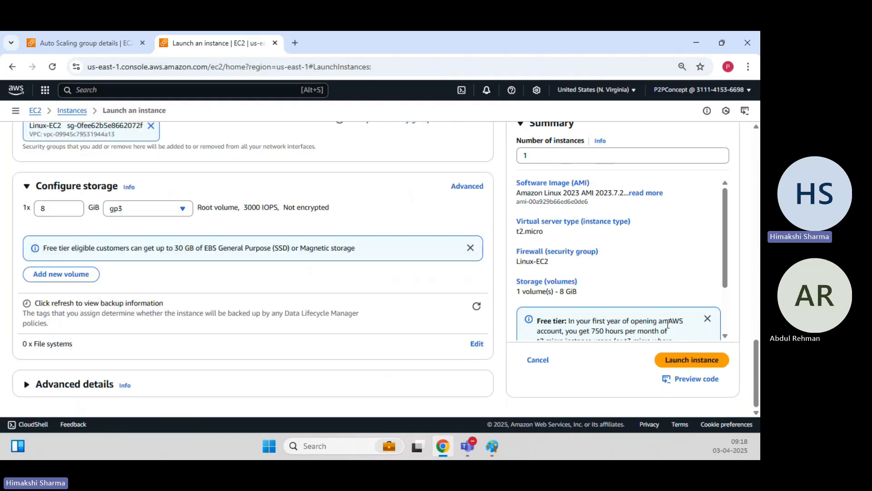
click(706, 362)
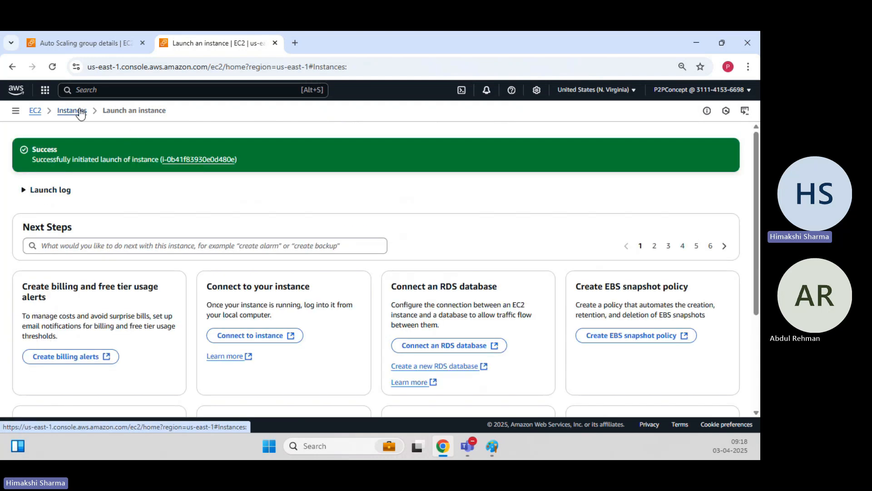
Refresh the instances list, copy Webserver-Test's public IPv4 52.54.134.192, and minimize Chrome.
click(81, 113)
click(460, 132)
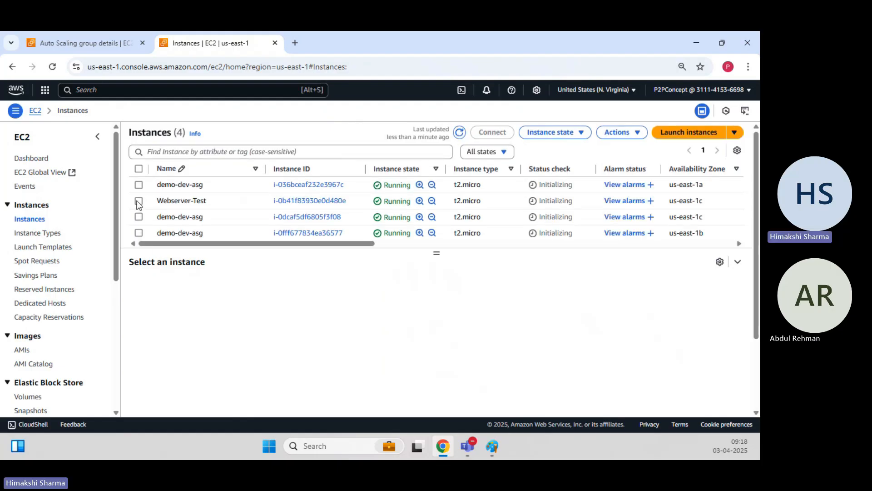
click(139, 200)
click(343, 338)
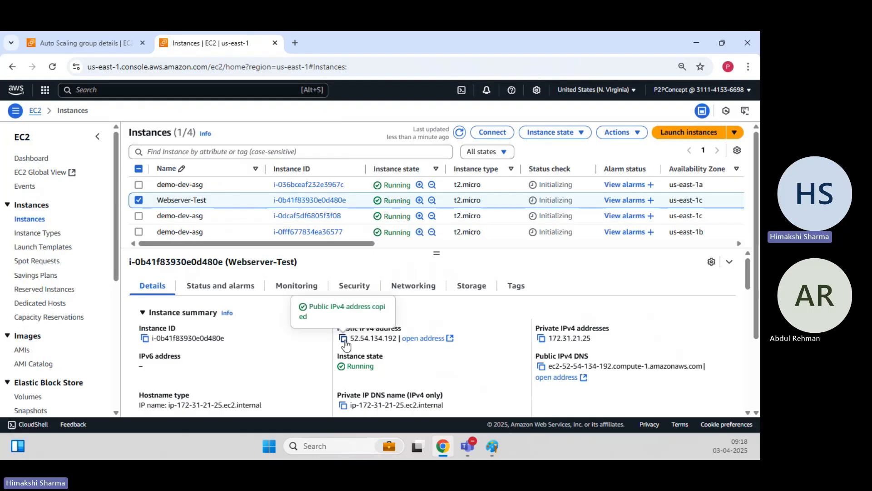
click(696, 42)
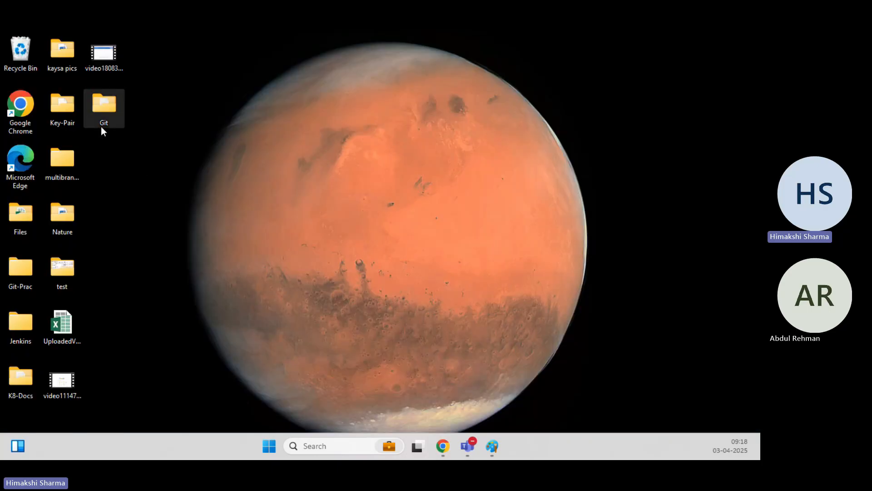
Run PUTTY.EXE from Key-Pair > putty (1) and paste 52.54.134.192 as the host.
double_click(60, 108)
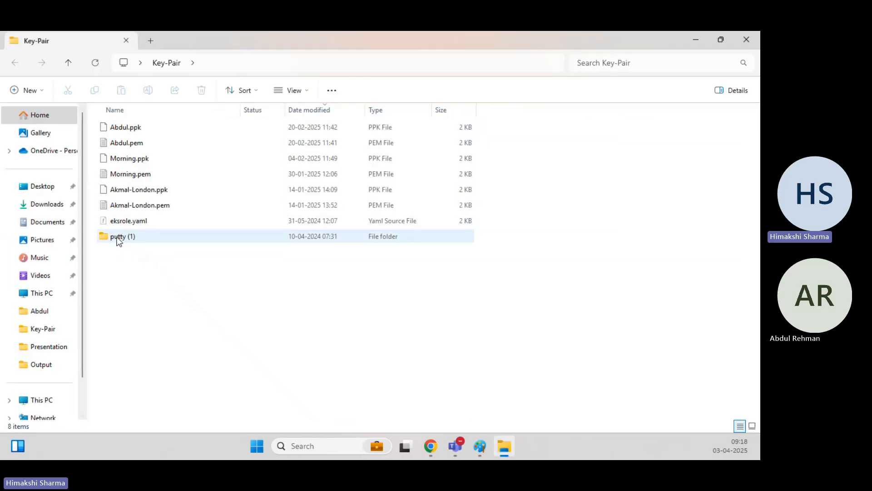
double_click(117, 236)
double_click(145, 204)
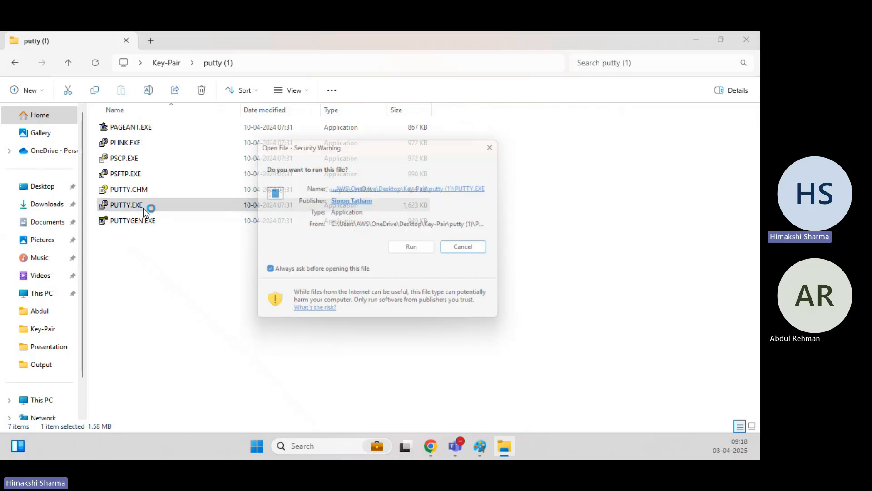
click(424, 251)
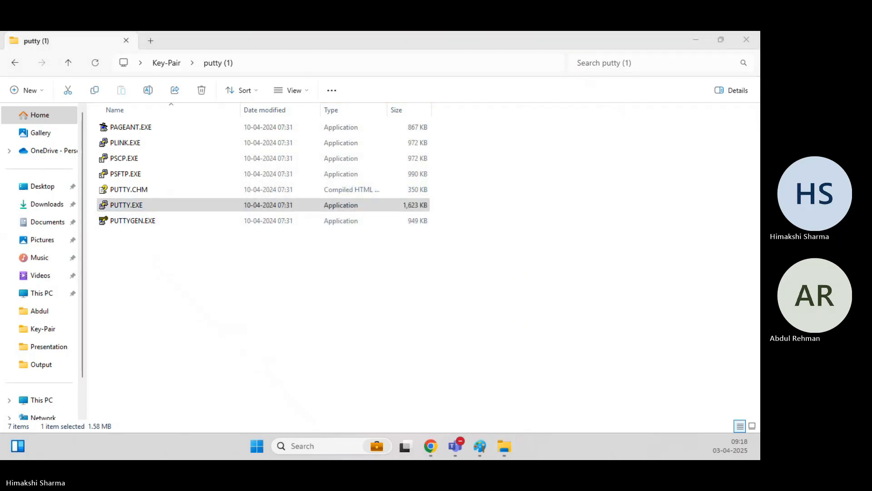
key(ctrl+v)
Set the user's .ppk private key under SSH > Auth > Credentials and open the session.
click(188, 296)
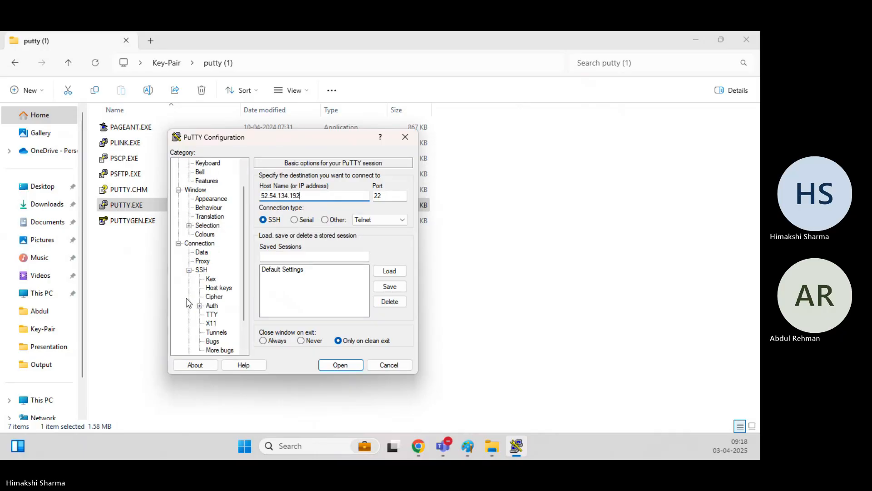
click(200, 305)
click(228, 314)
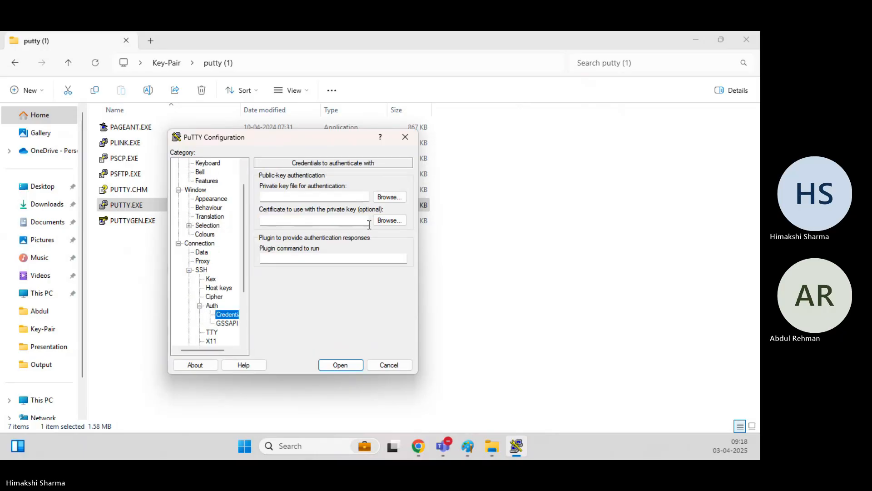
click(400, 197)
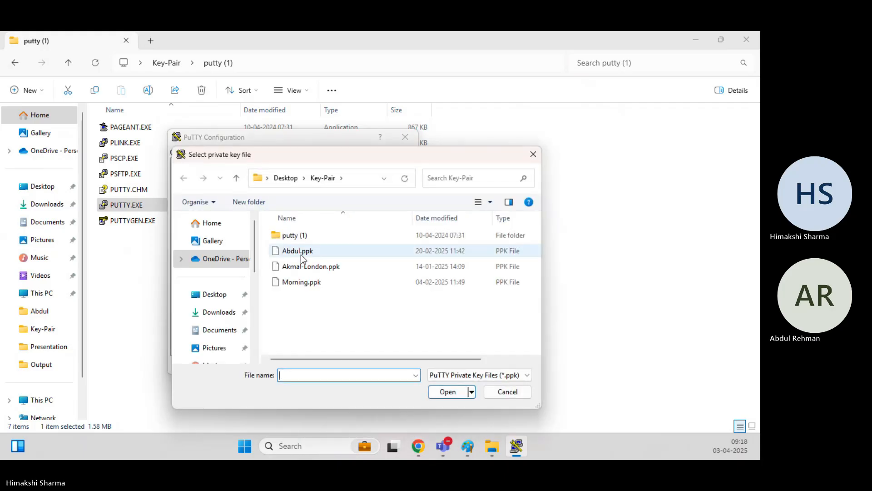
double_click(301, 252)
click(337, 364)
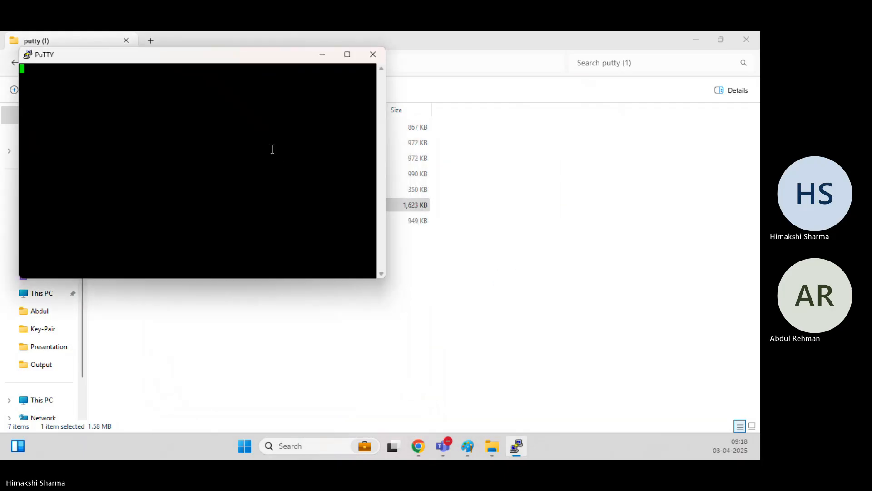
Accept the host key and log in as ec2-user.
click(219, 308)
text(ec2-user)
key(Return)
Change the terminal font to Courier New Bold 18 and apply it.
right_click(207, 56)
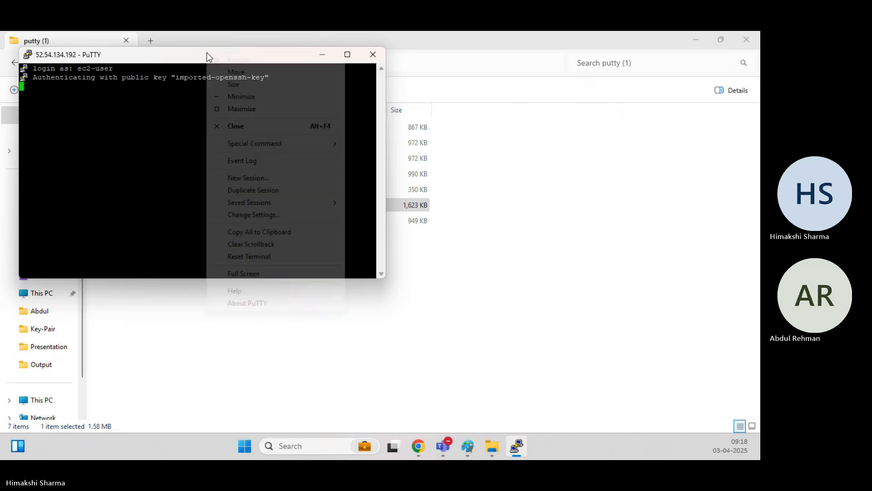
click(254, 215)
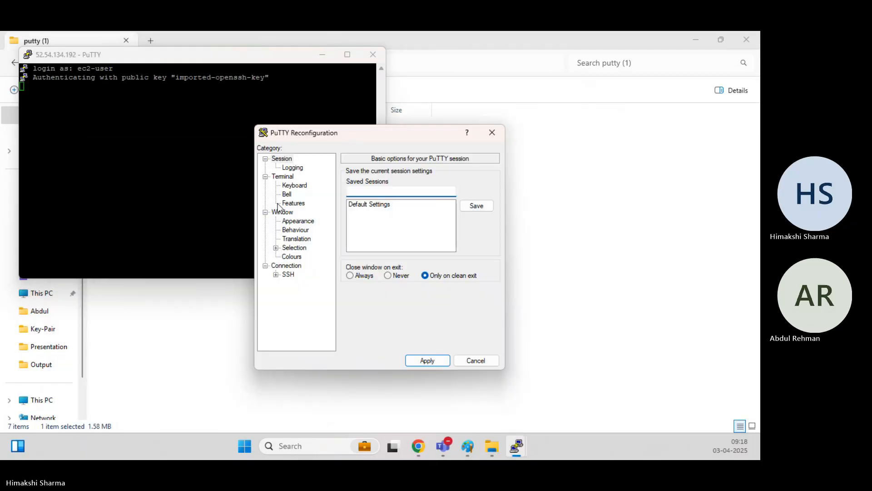
click(293, 221)
click(476, 238)
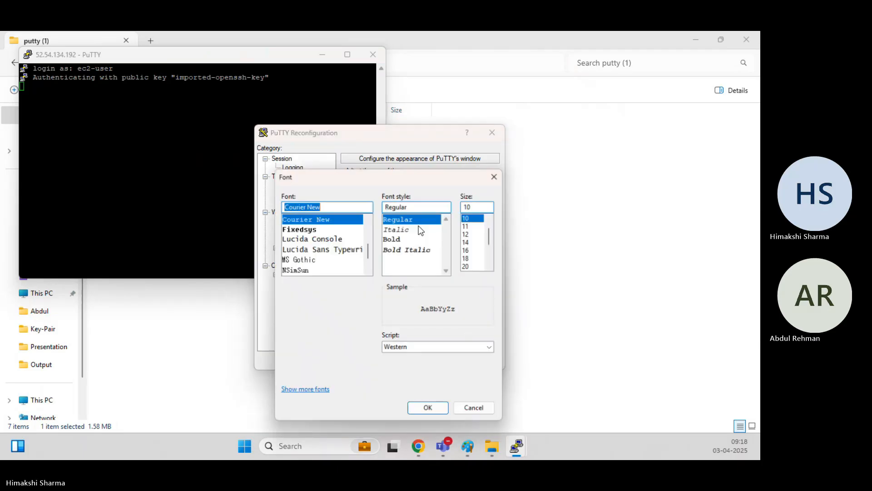
click(400, 238)
click(469, 257)
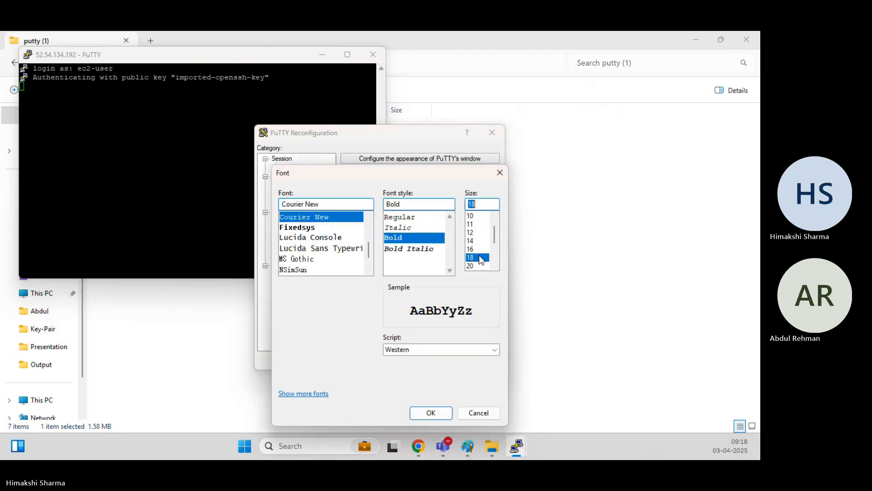
click(431, 412)
click(427, 361)
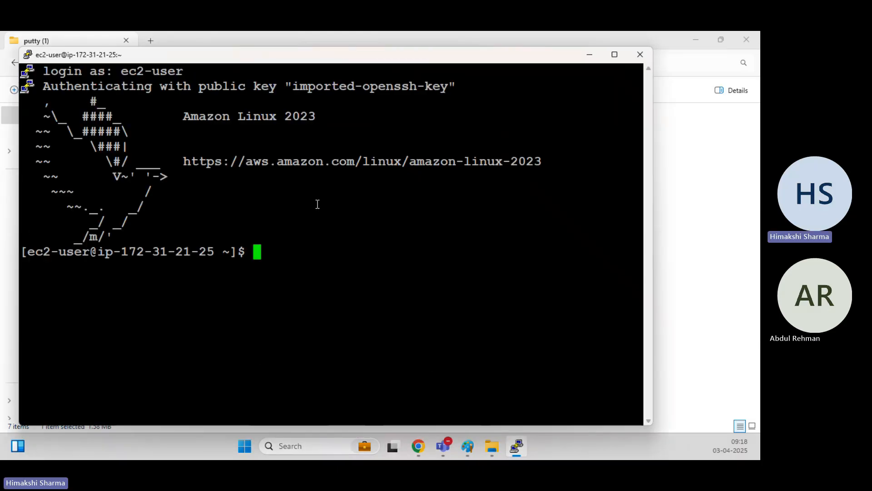
Clear the screen, switch to root with sudo su -, and clear again.
text(clear)
key(Return)
text(sud)
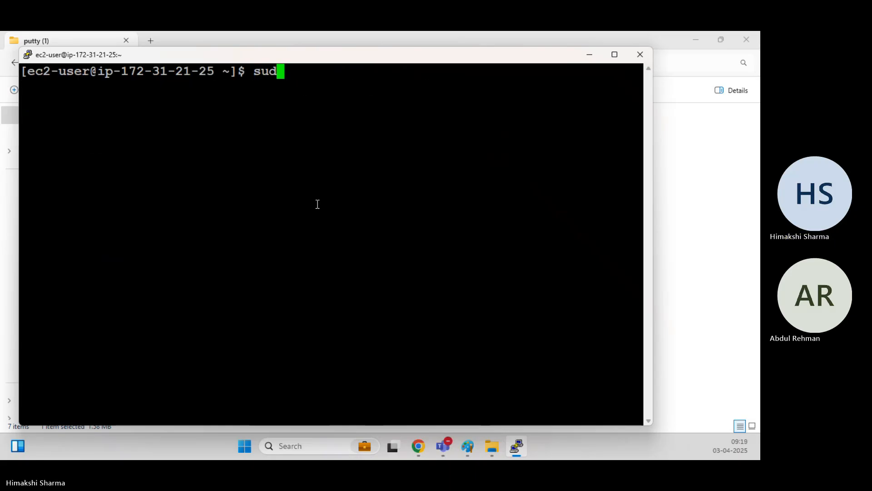
text(o su -)
key(Return)
text(clear)
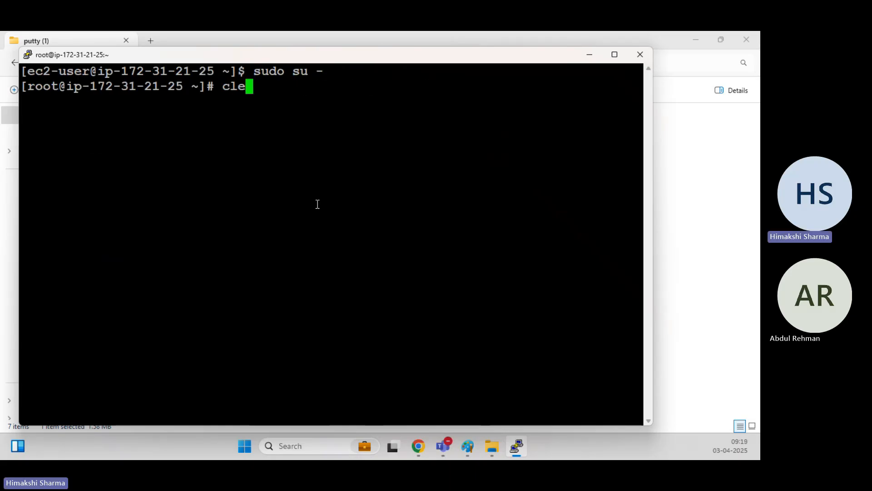
key(Return)
Return to Chrome, refresh the EC2 instances list, and open a new blank tab.
mouse_move(418, 447)
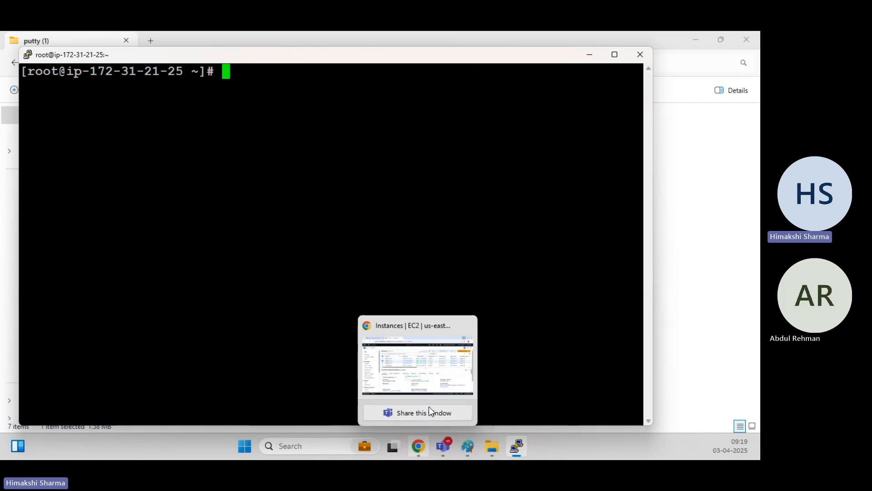
click(431, 350)
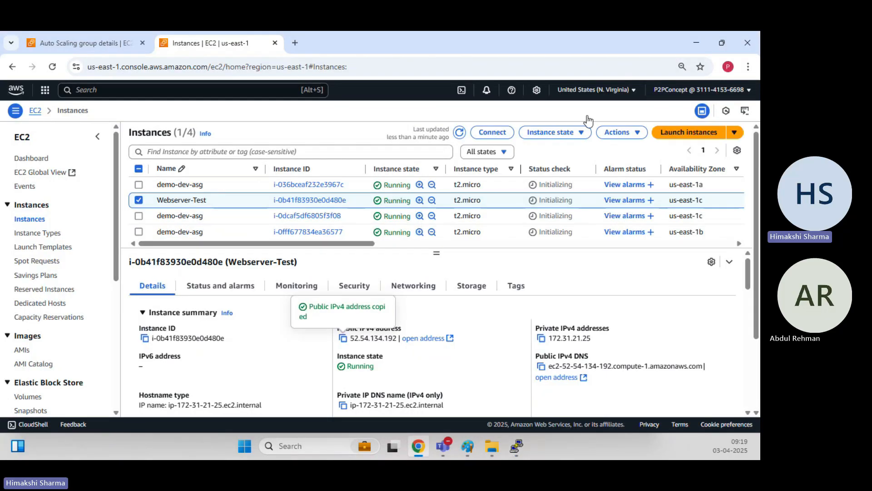
click(459, 135)
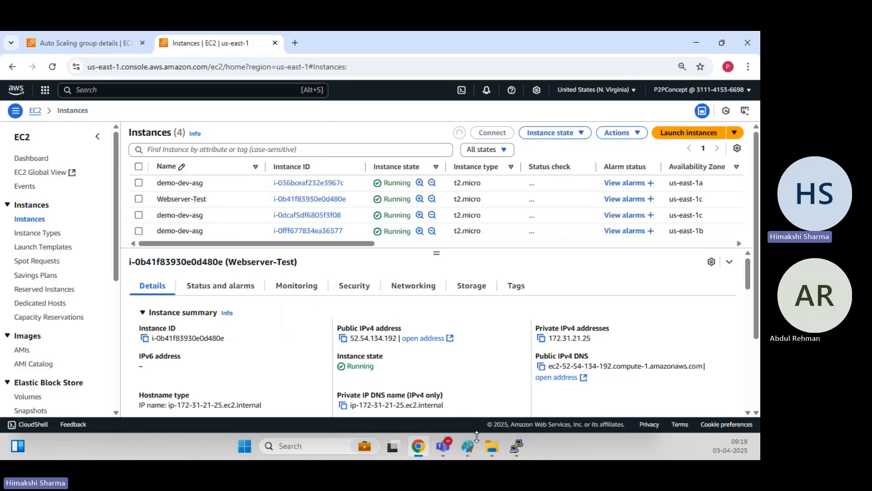
mouse_move(516, 447)
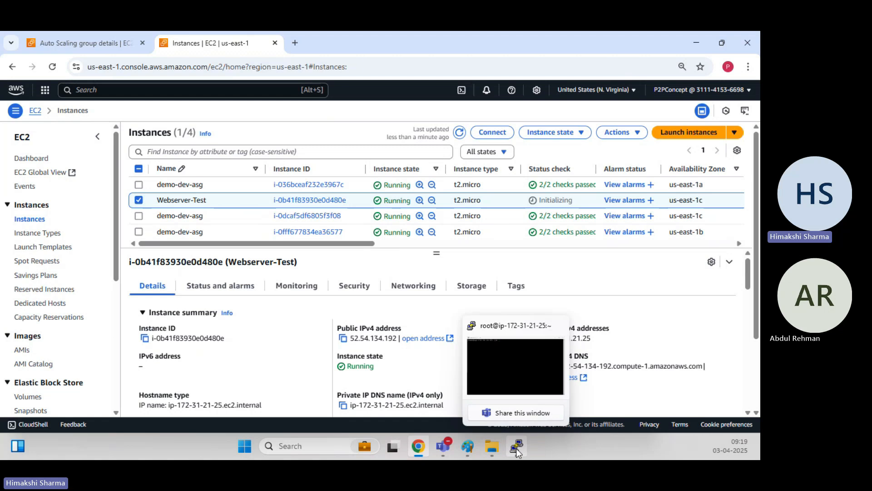
click(541, 391)
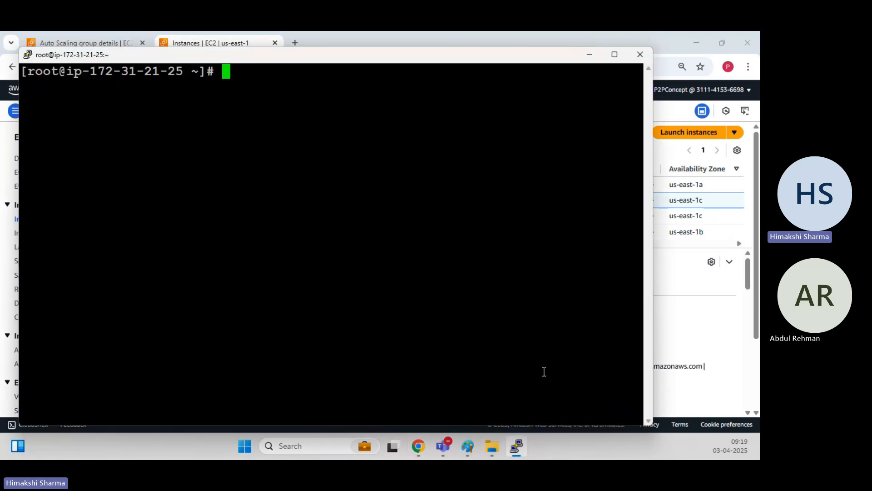
click(533, 37)
click(294, 42)
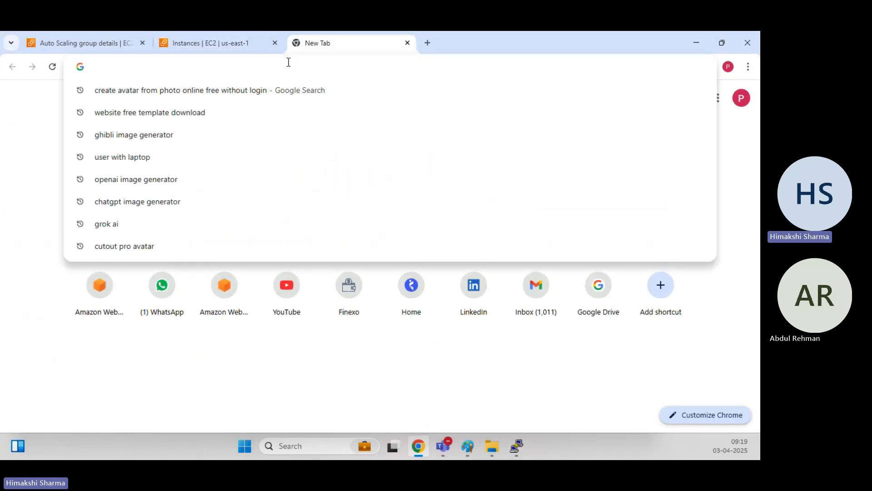
click(235, 36)
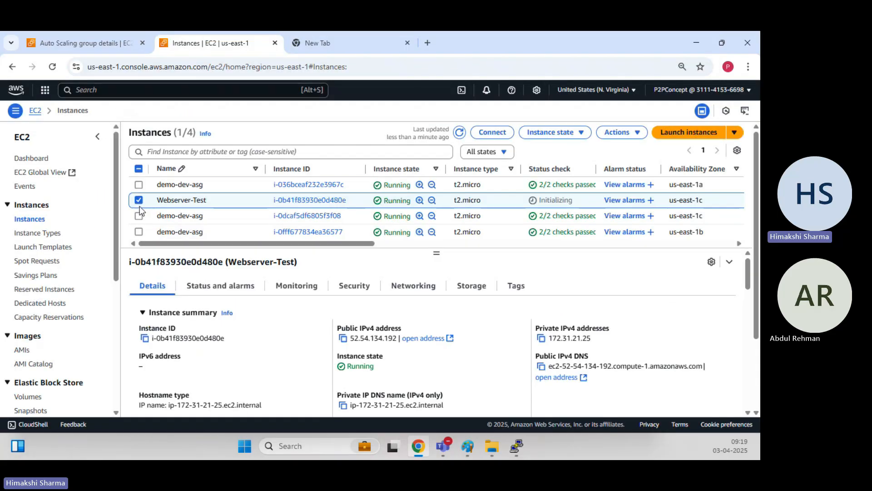
Select the demo-dev-asg instance instead of Webserver-Test and copy its public IPv4 44.214.18.186.
click(138, 200)
click(139, 184)
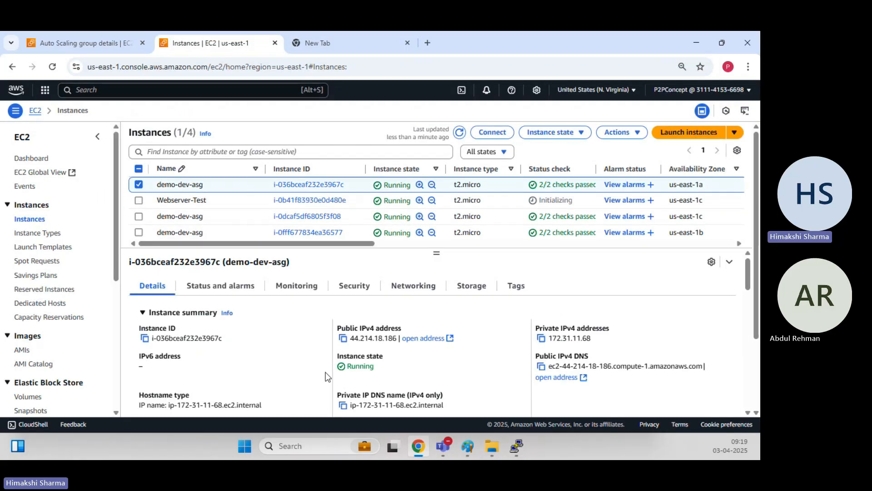
click(343, 337)
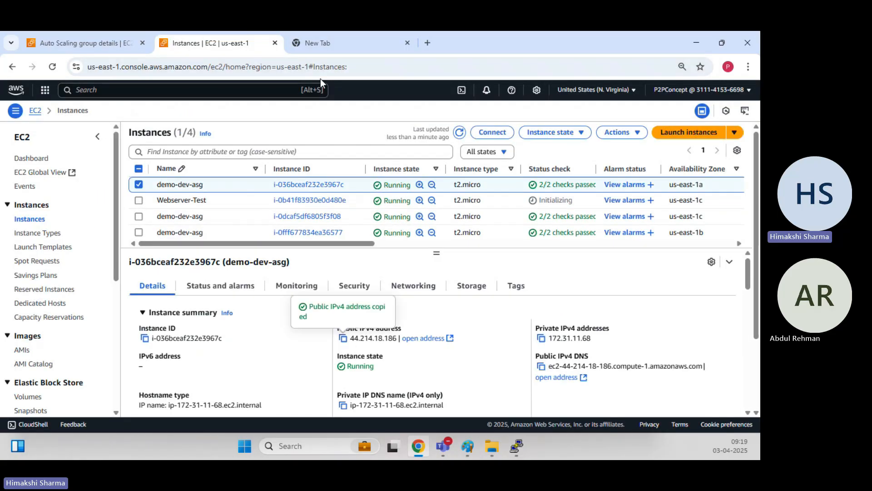
double_click(518, 34)
click(541, 95)
Load 44.214.18.186 in the new tab, see the connection refused, and close that tab.
click(483, 115)
key(ctrl+v)
key(Return)
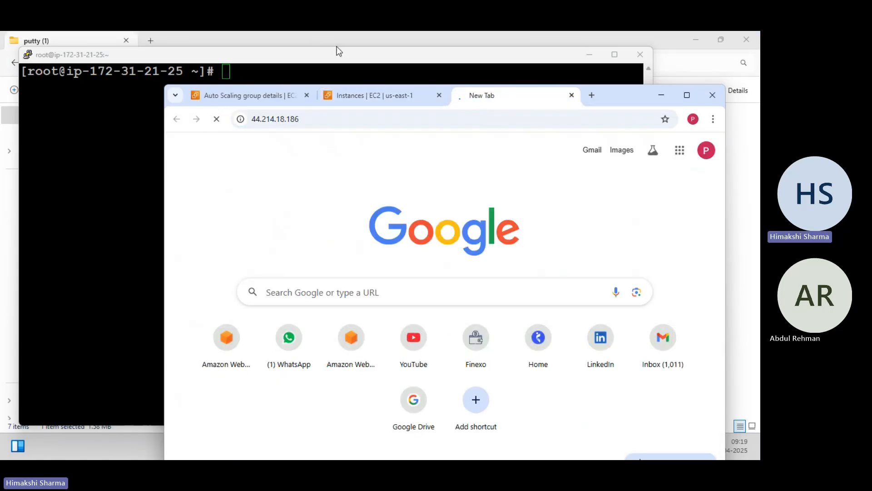
click(280, 61)
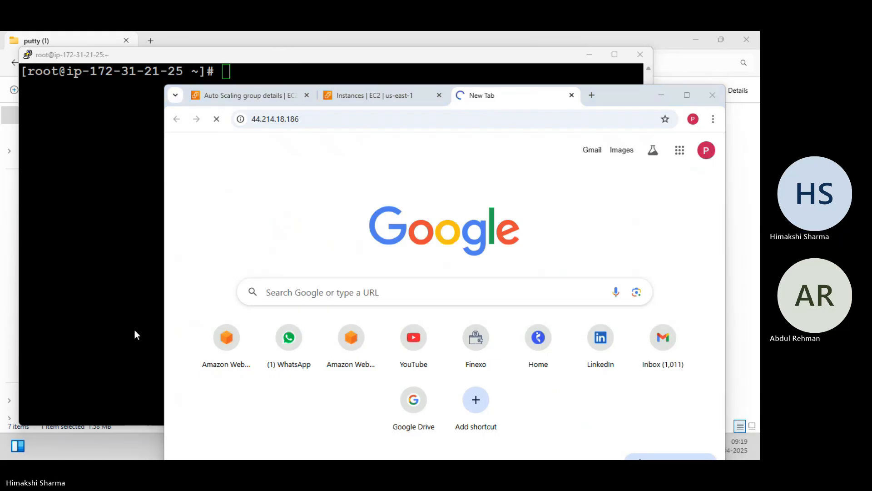
click(687, 95)
click(299, 67)
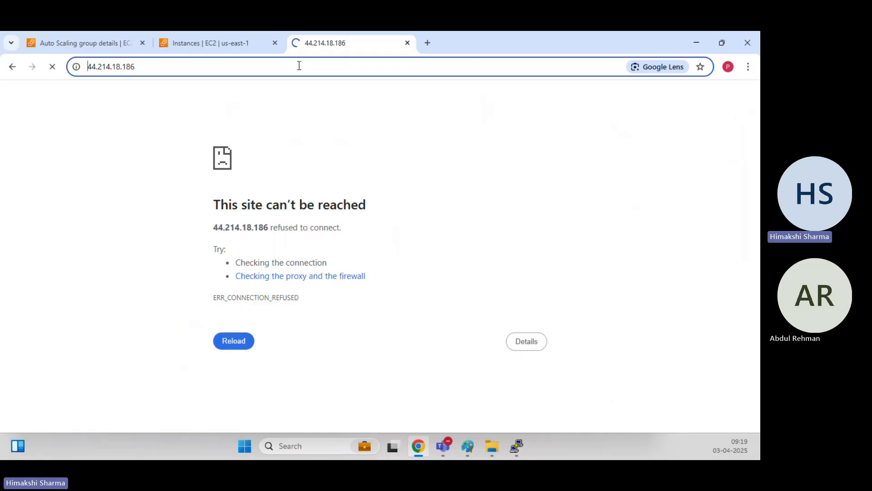
click(407, 42)
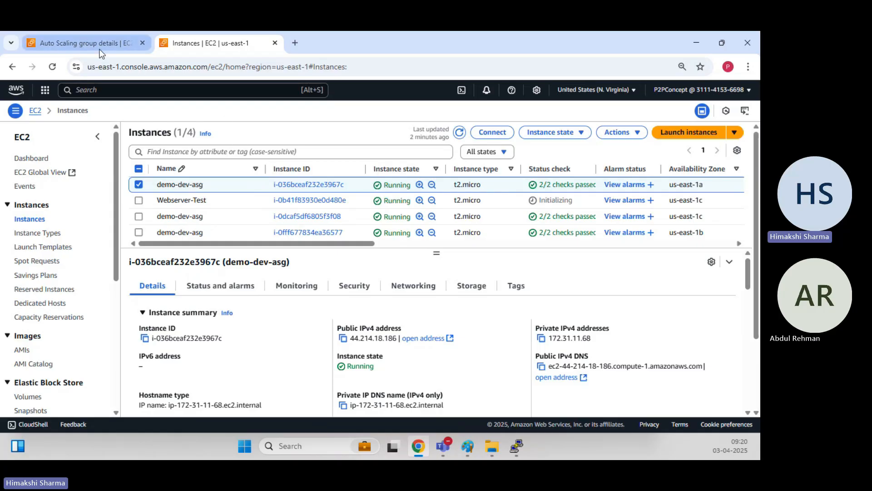
Check demo-dev-asg's instance management showing three healthy LT-demo-website instances.
click(80, 42)
click(654, 210)
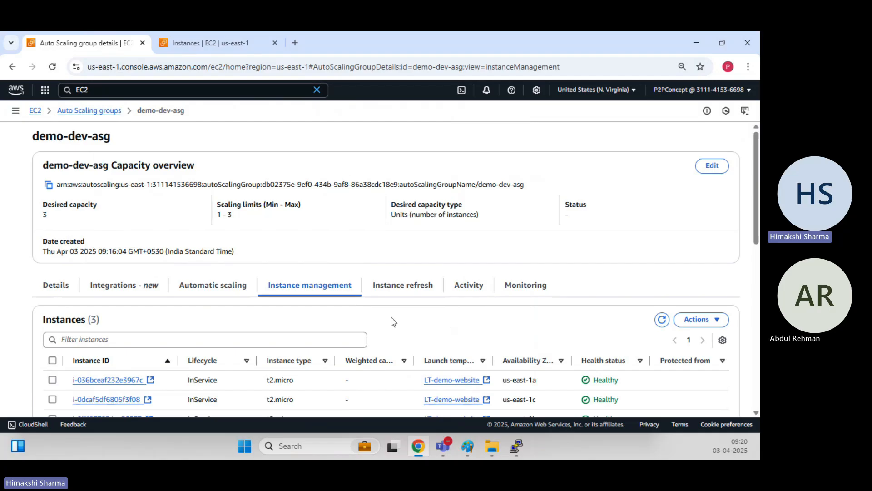
scroll(391, 321, down, 3)
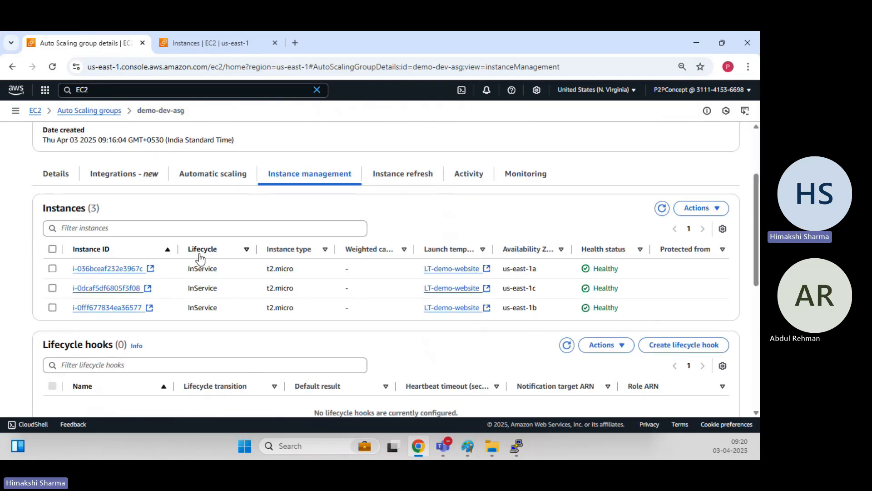
click(214, 43)
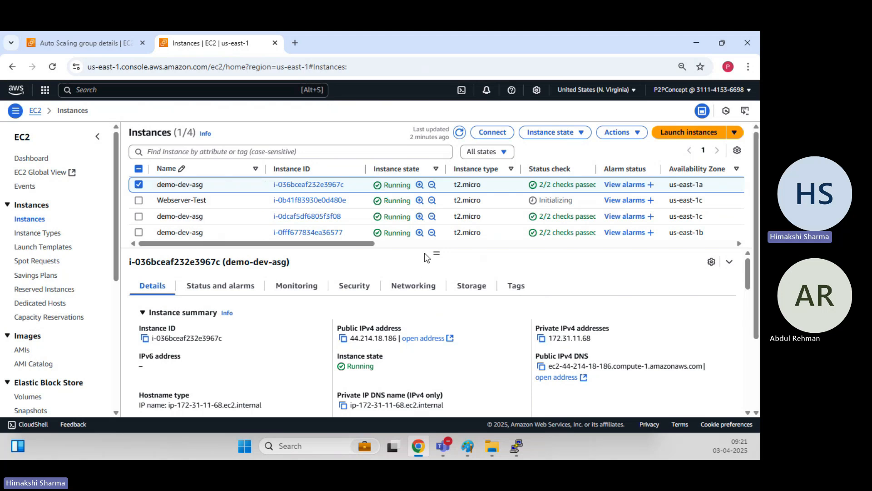
click(91, 36)
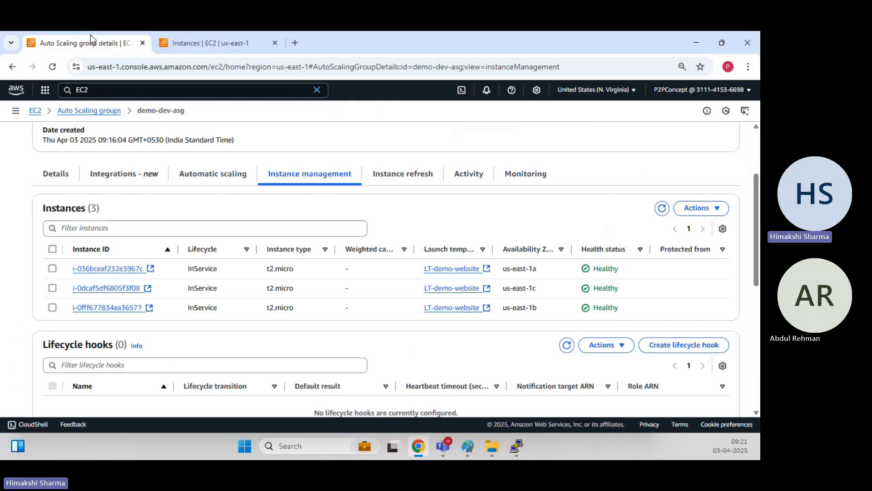
Select Webserver-Test in the instances list and bring its PuTTY terminal back up.
click(182, 41)
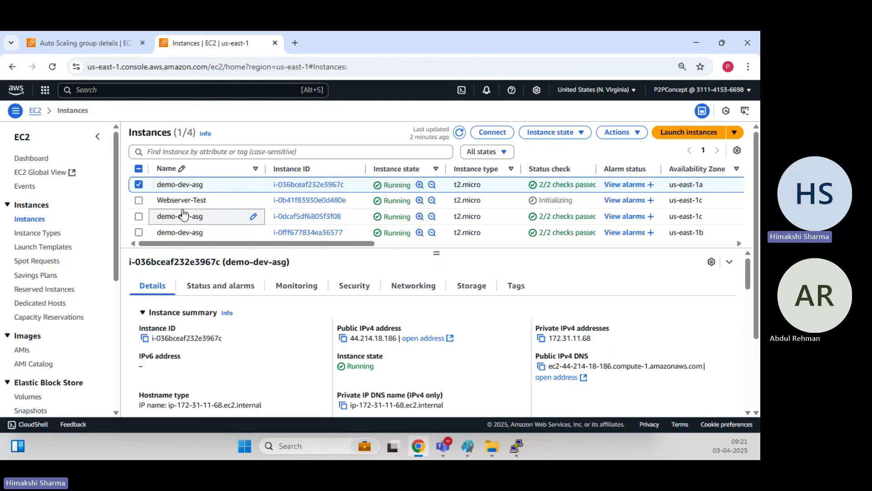
click(139, 184)
click(138, 200)
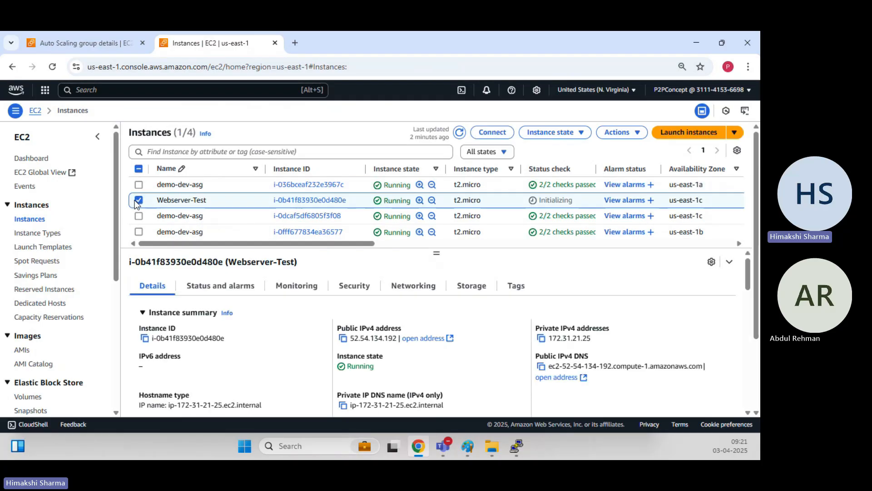
click(515, 448)
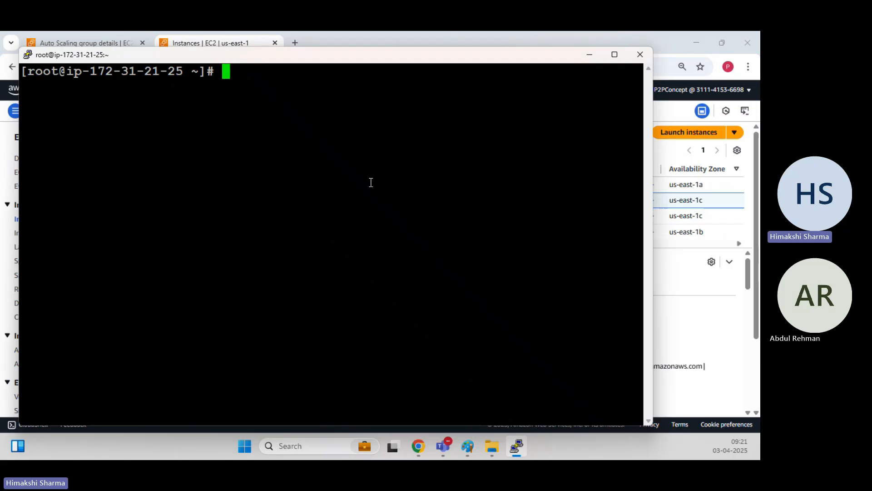
Install Apache with 'yum install httpd', answering y to confirm.
text(yum i)
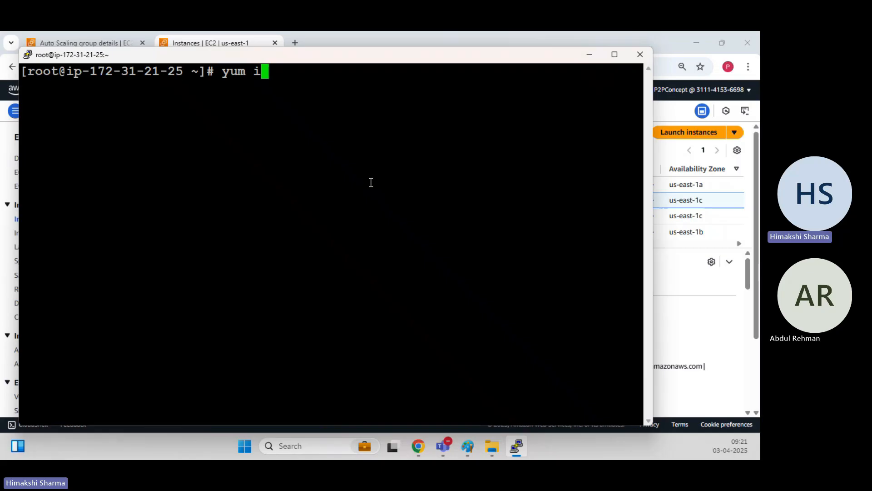
text(nstall httpd)
key(Return)
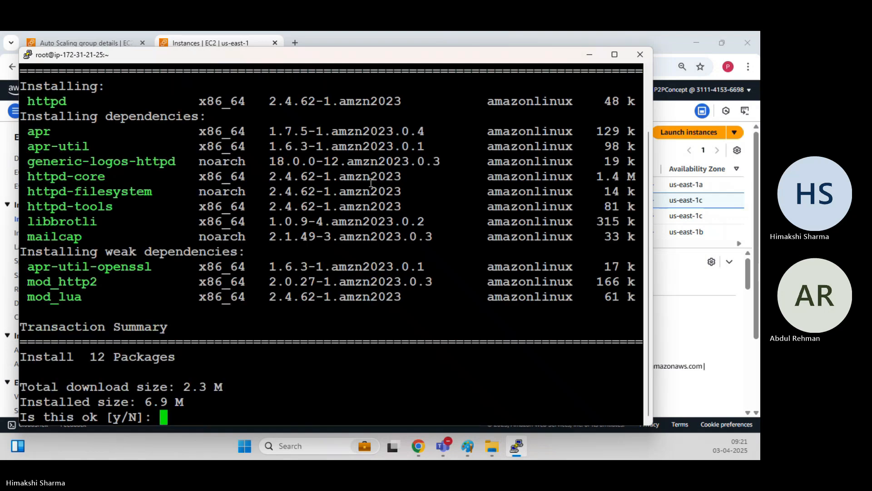
text(u)
key(Return)
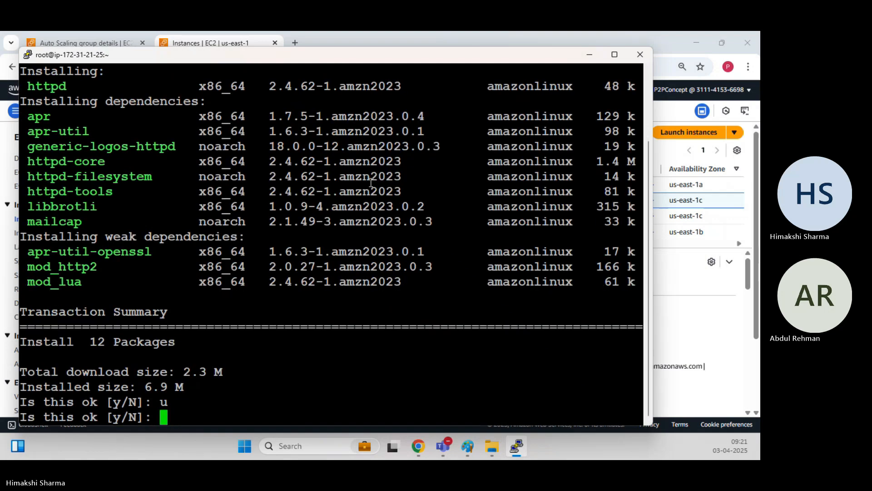
click(119, 406)
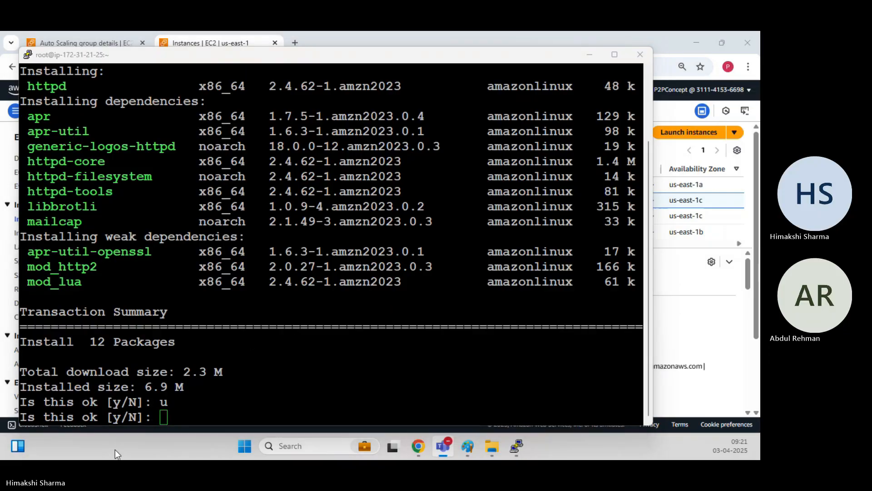
click(247, 359)
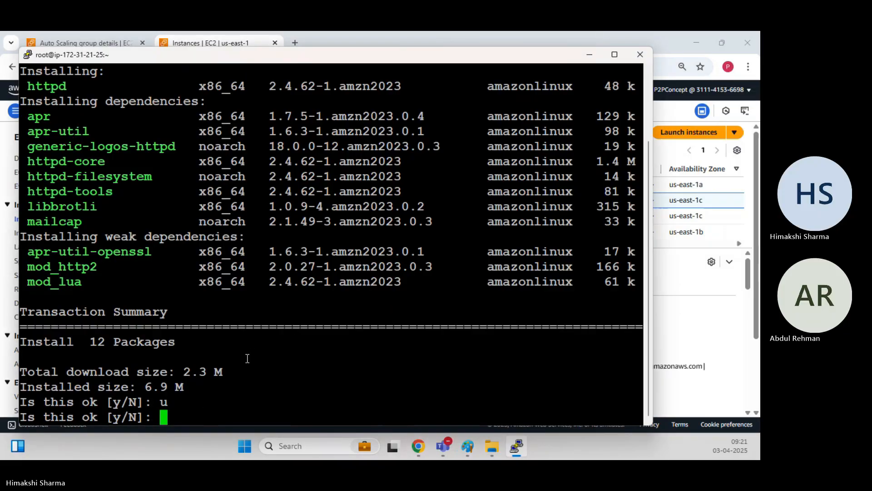
text(y)
key(Return)
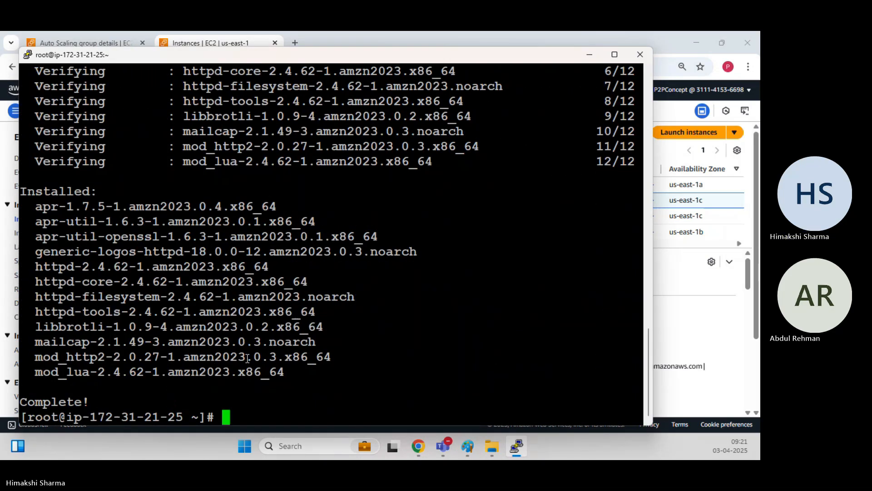
Run systemctl start httpd and systemctl enable httpd, clearing the screen before and after.
text(clear)
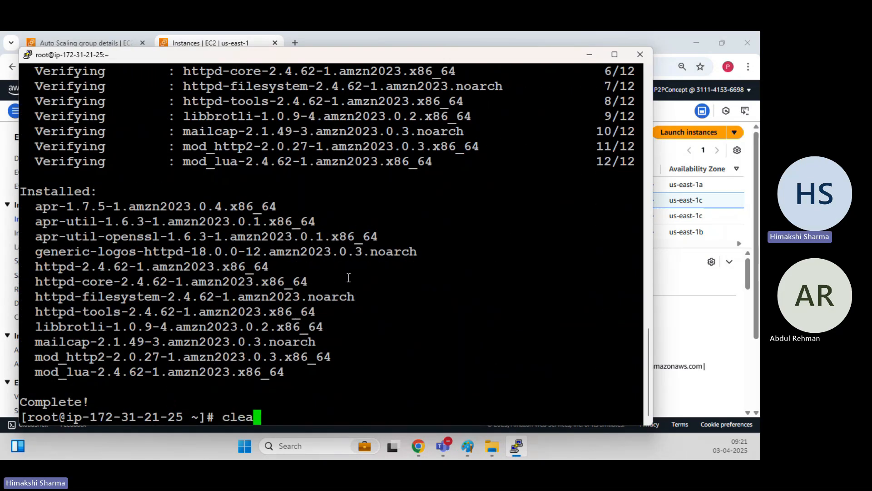
key(Return)
text(systemct)
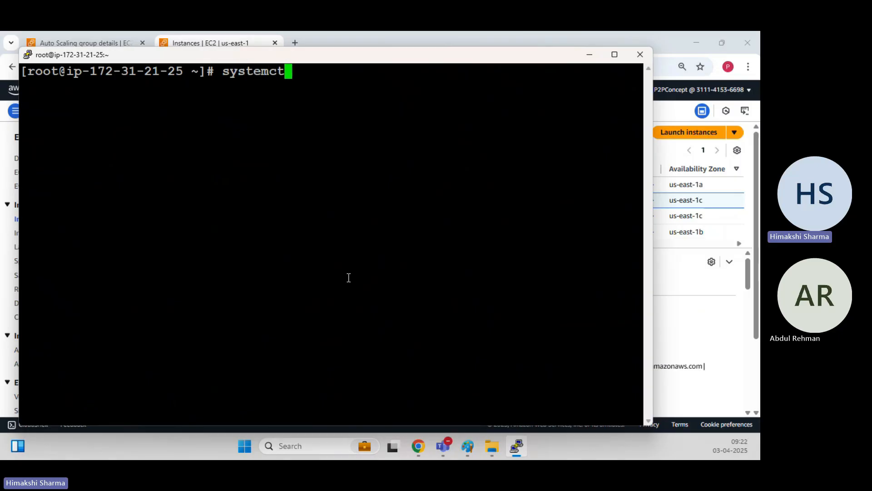
text(l start httpd)
key(Return)
text(systemctl )
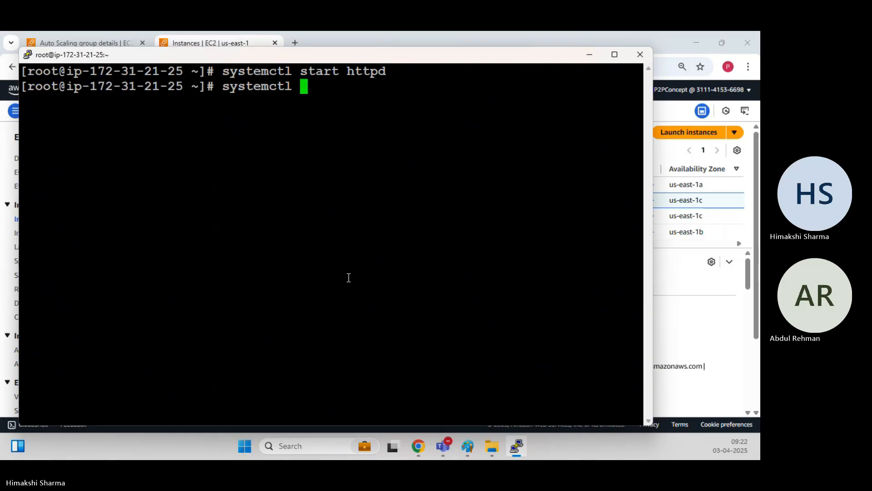
text(enable httpd)
key(Return)
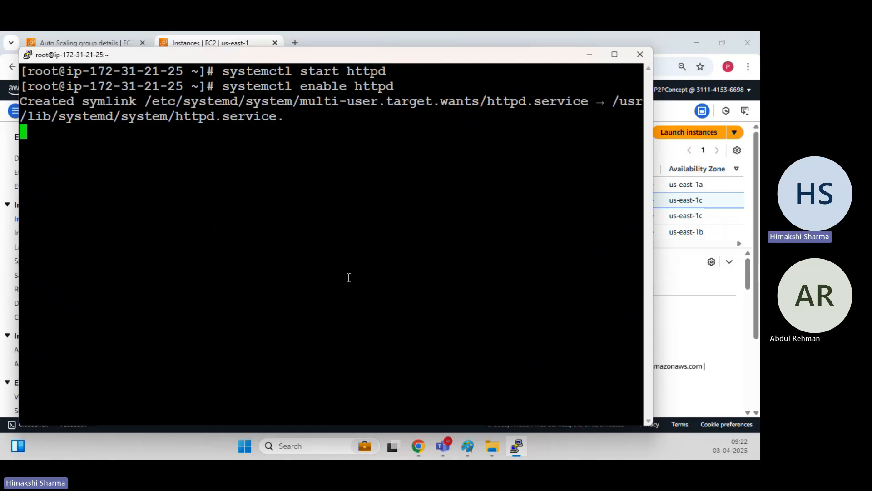
text(clear)
key(Return)
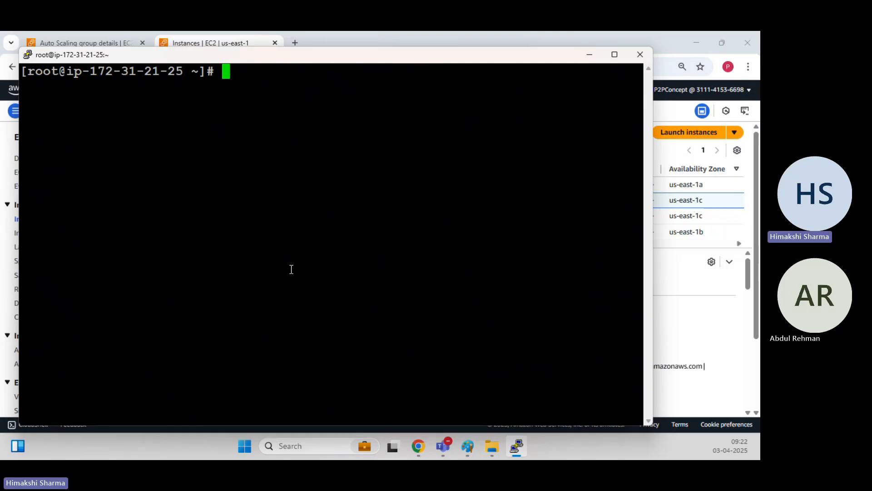
Search for free website templates in a new tab and open the free-css.com result.
click(295, 42)
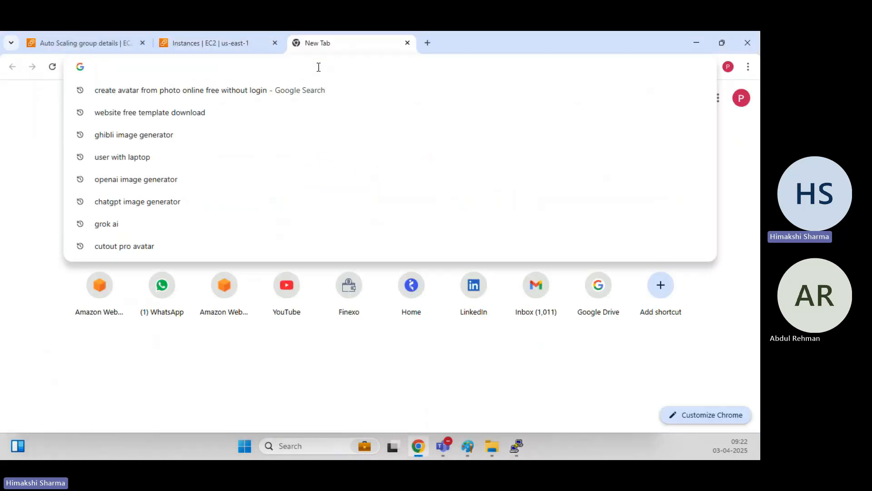
text(Web)
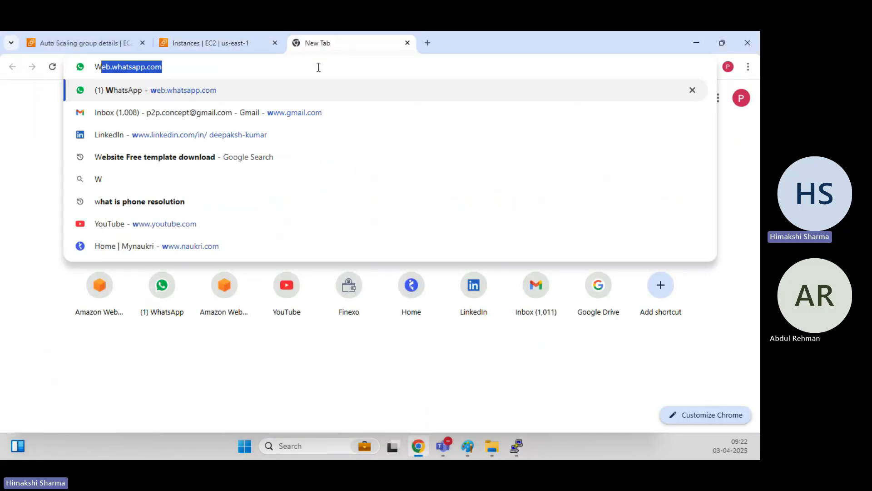
text(site)
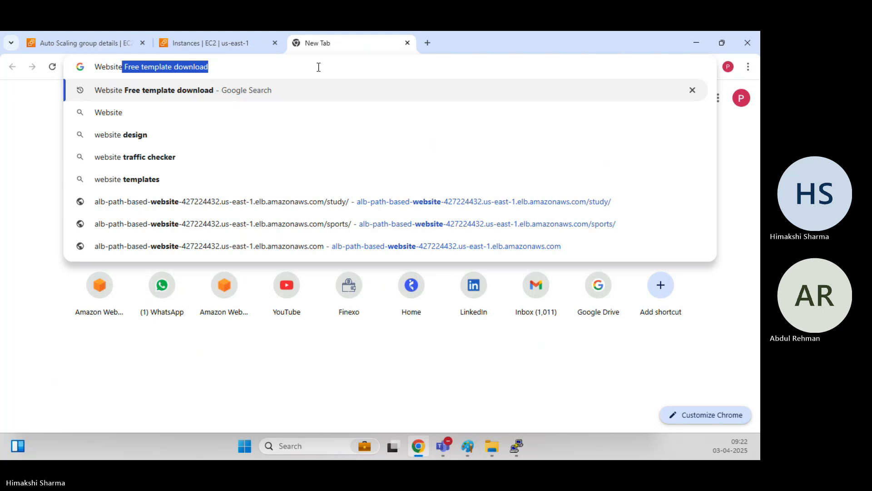
key(Return)
click(166, 178)
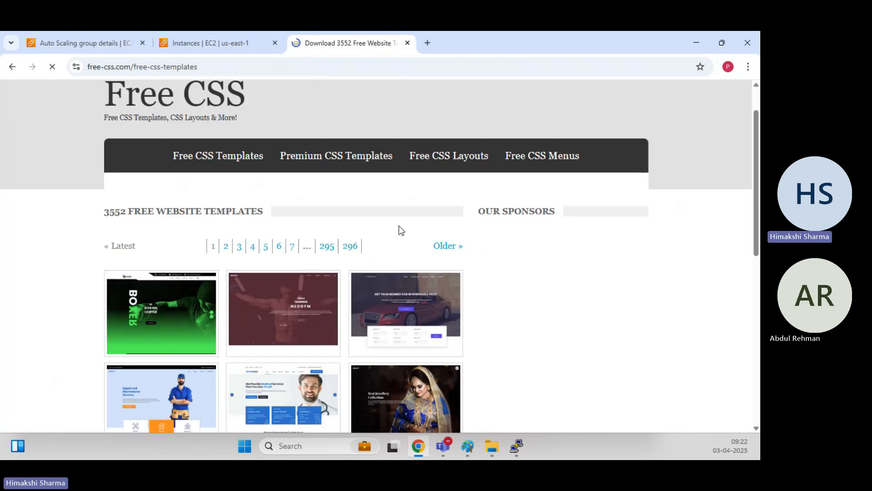
Copy the link address of the Oxer template thumbnail.
scroll(398, 227, down, 3)
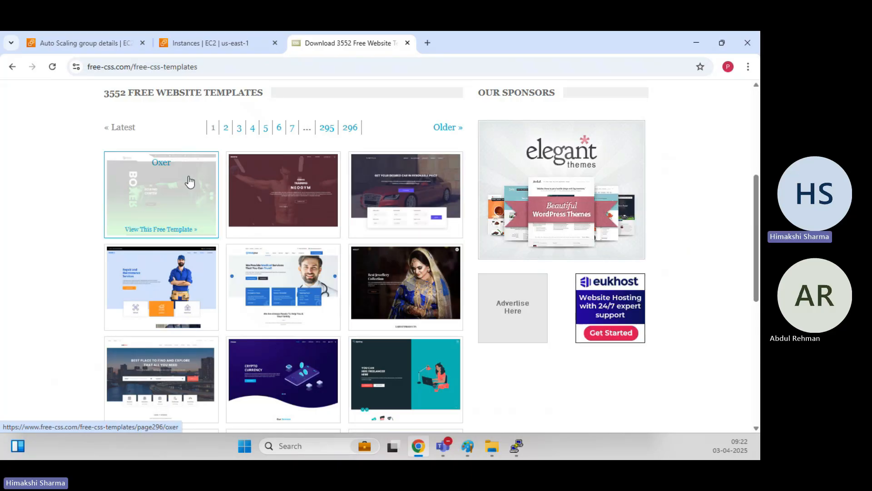
right_click(176, 175)
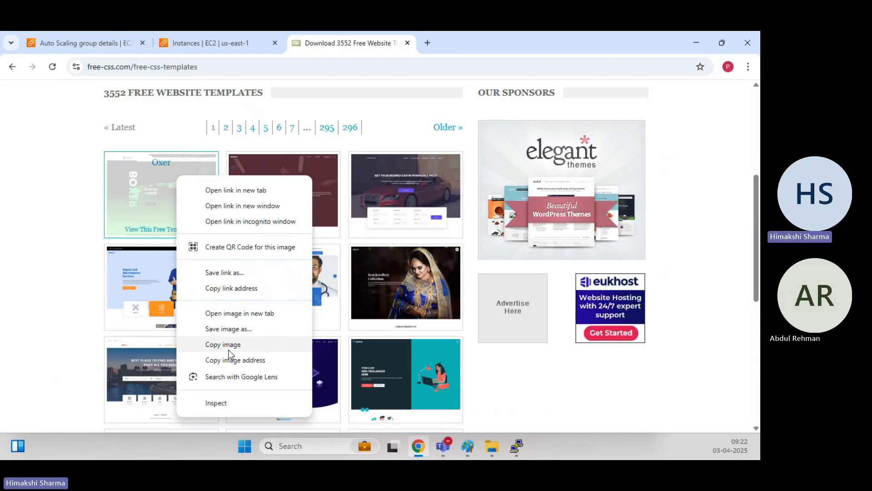
click(228, 347)
right_click(173, 192)
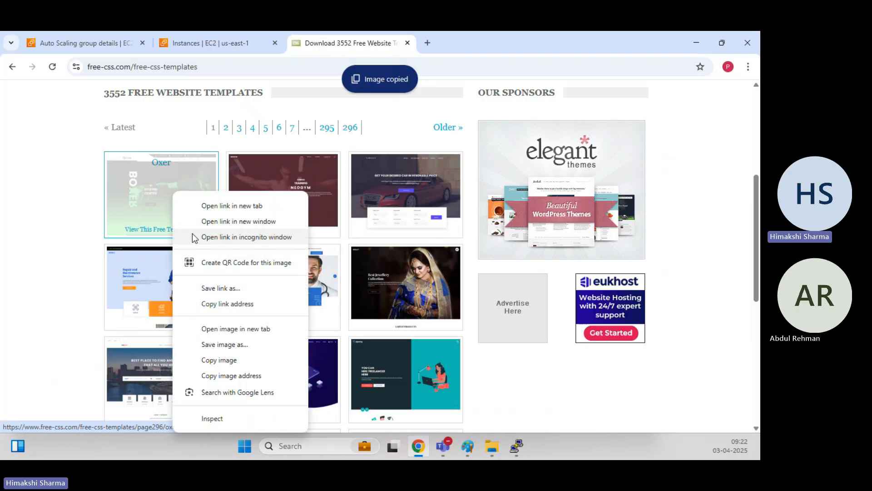
click(230, 305)
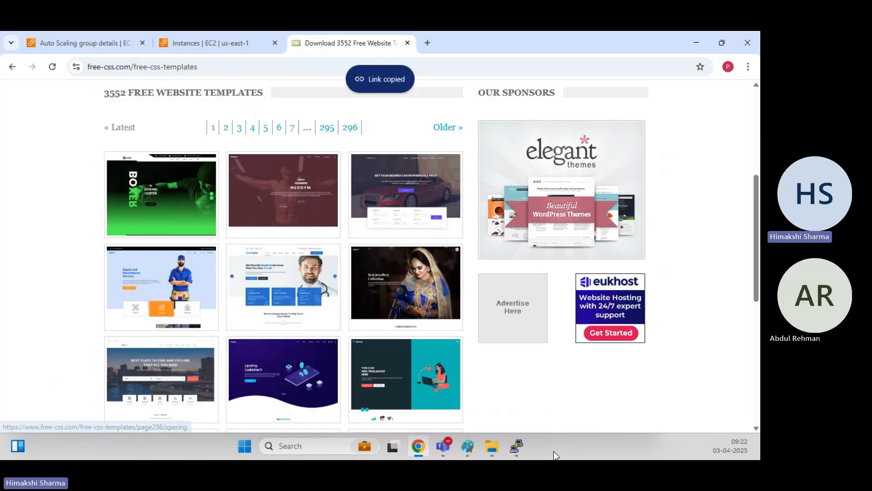
Run wget with the pasted Oxer page URL, which fails with 403 Forbidden.
mouse_move(517, 446)
click(515, 363)
text(wget)
right_click(255, 116)
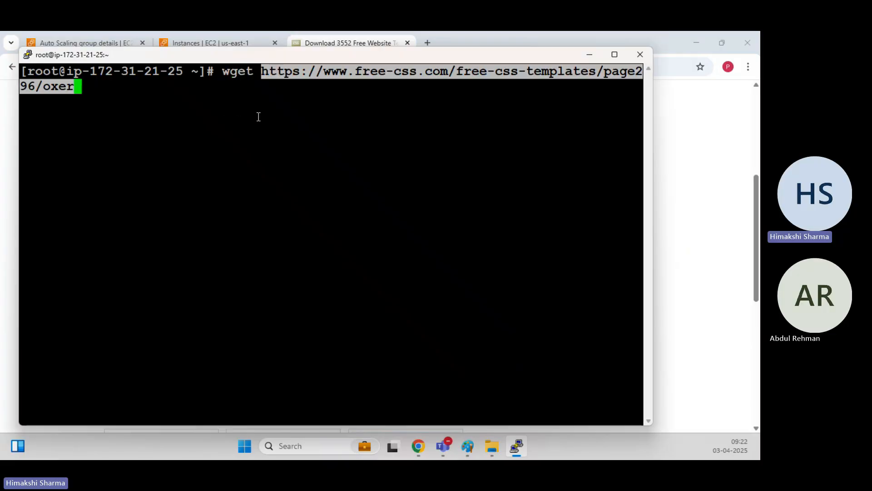
key(Return)
key(Return)
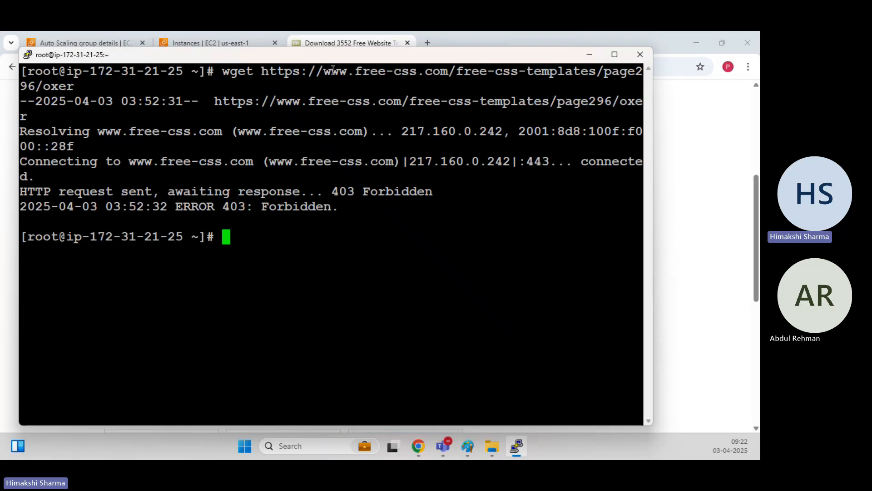
Copy the Oxer template's DOWNLOAD link address from its page and return to PuTTY.
click(717, 178)
click(149, 197)
scroll(228, 245, down, 7)
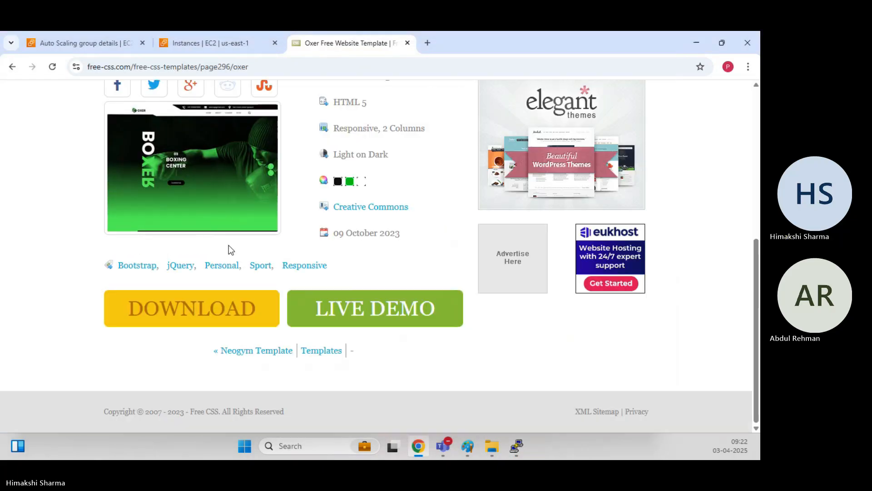
right_click(196, 313)
click(227, 268)
mouse_move(517, 447)
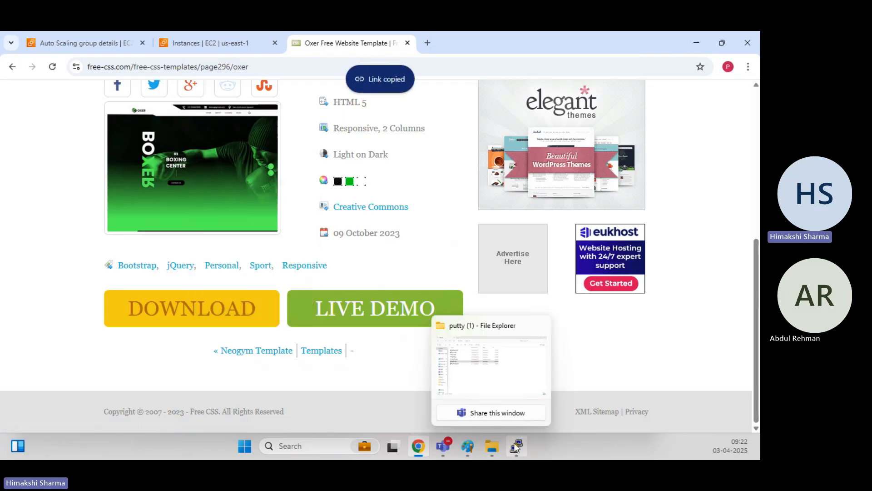
click(500, 364)
Download oxer.zip to the server with wget using the pasted URL and confirm it arrived.
text(cl)
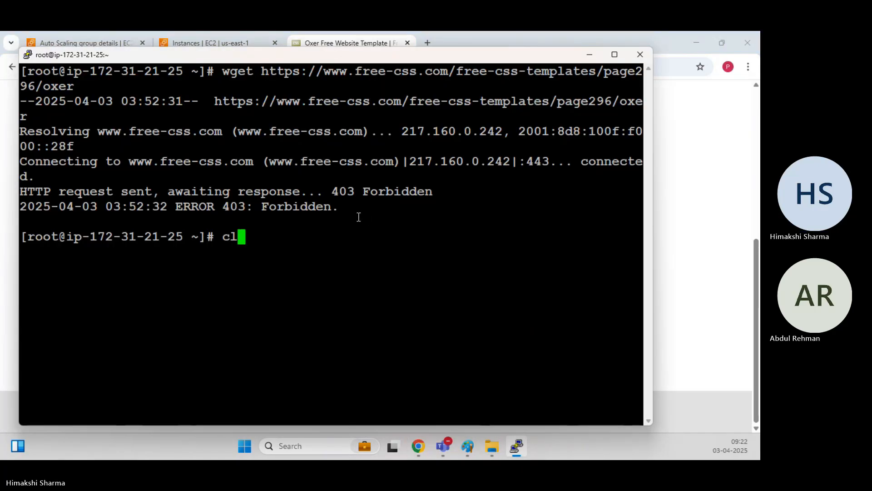
text(ear)
key(Return)
text(w)
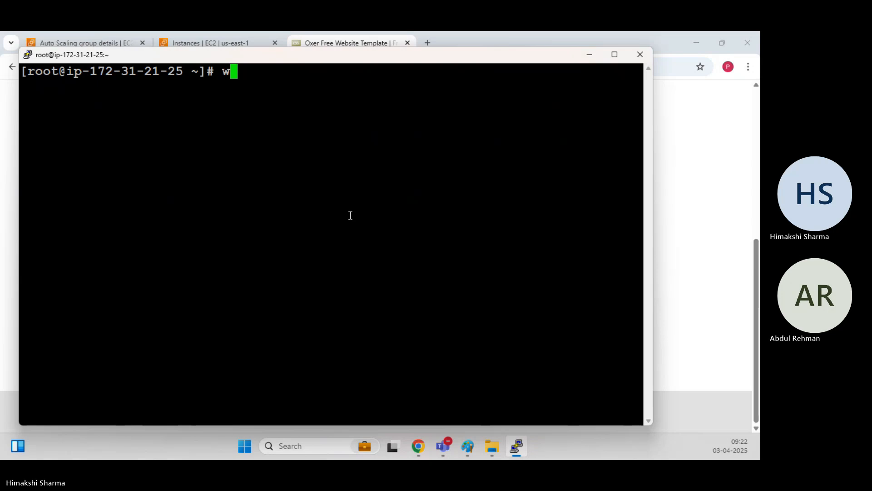
text(get)
right_click(350, 215)
key(Return)
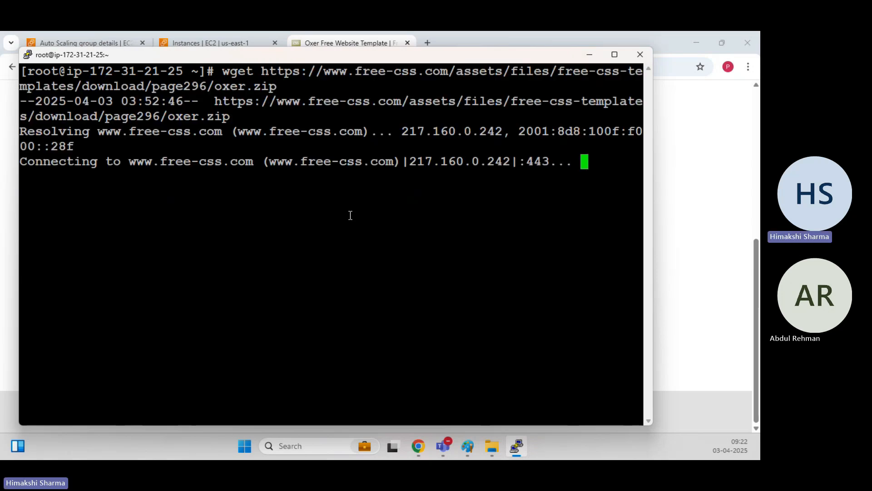
text(clear)
key(Return)
text(ls)
key(Return)
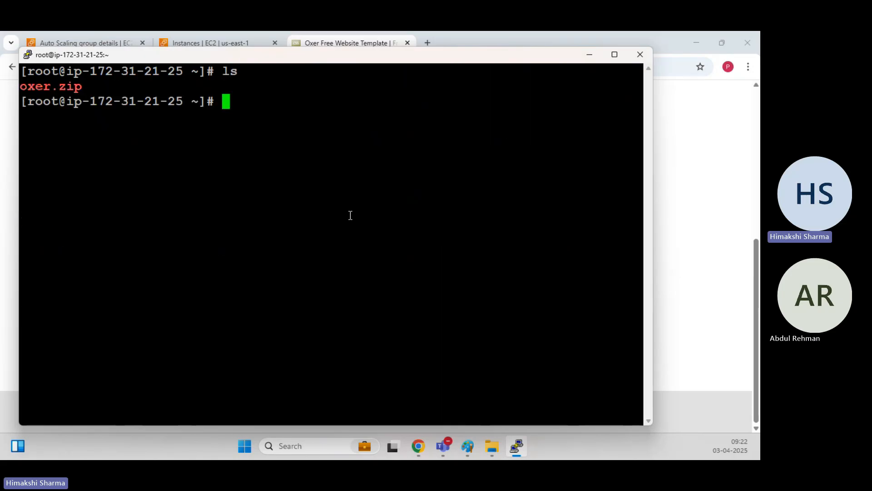
Unzip oxer.zip and list the files to find the oxer-html folder.
text(un)
text(ox)
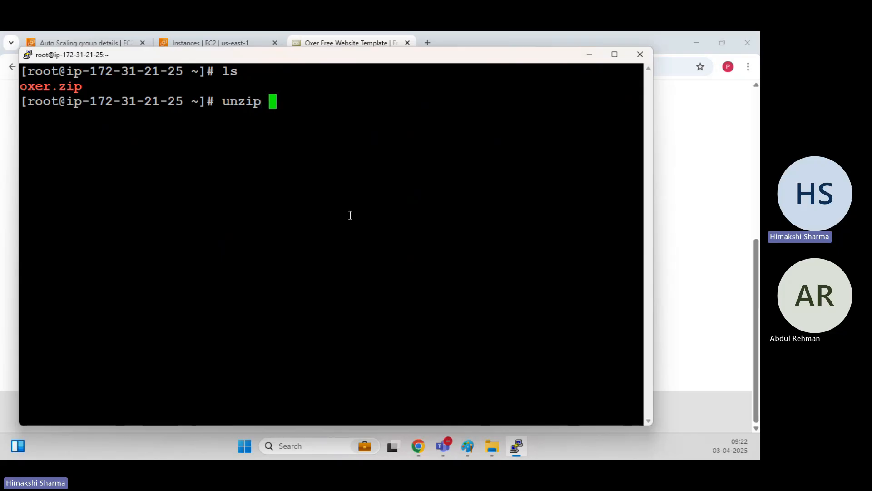
key(Tab)
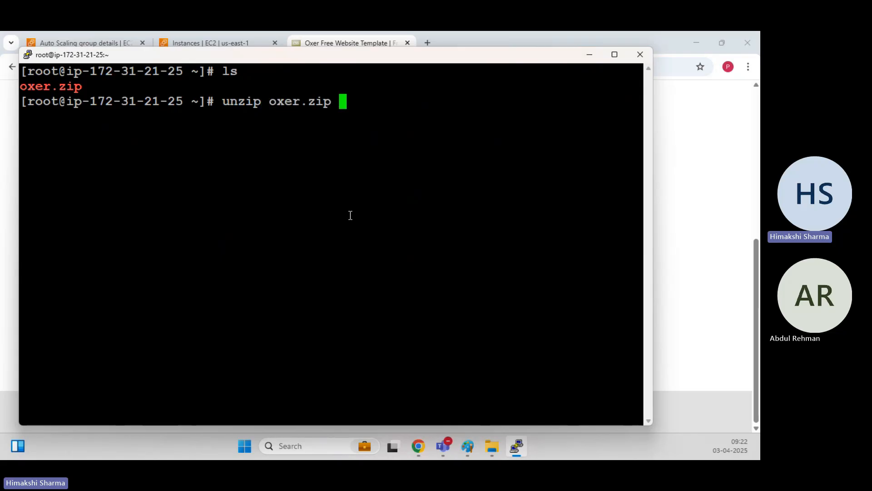
key(Return)
text(clear)
key(Return)
text(ls)
key(Return)
Enter oxer-html and move all its files into /var/www/html with 'mv * /var/www/html'.
text(cd oxer-html/)
key(Tab)
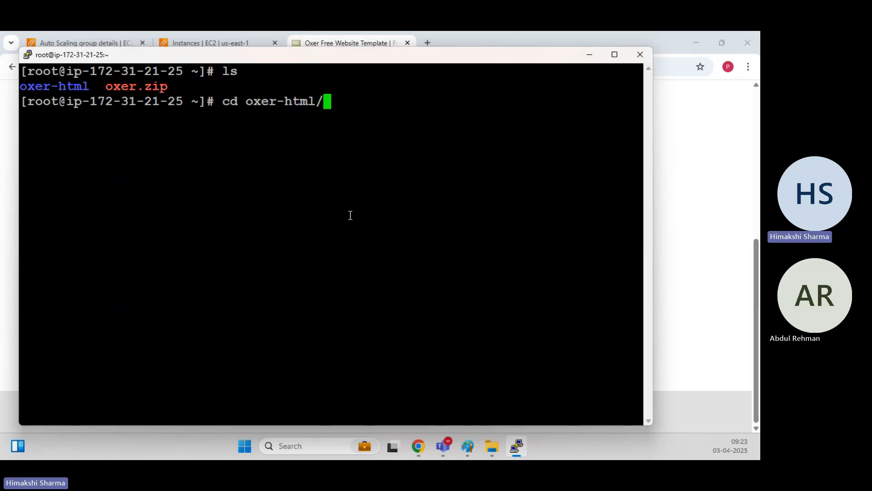
key(Return)
text(clear)
key(Return)
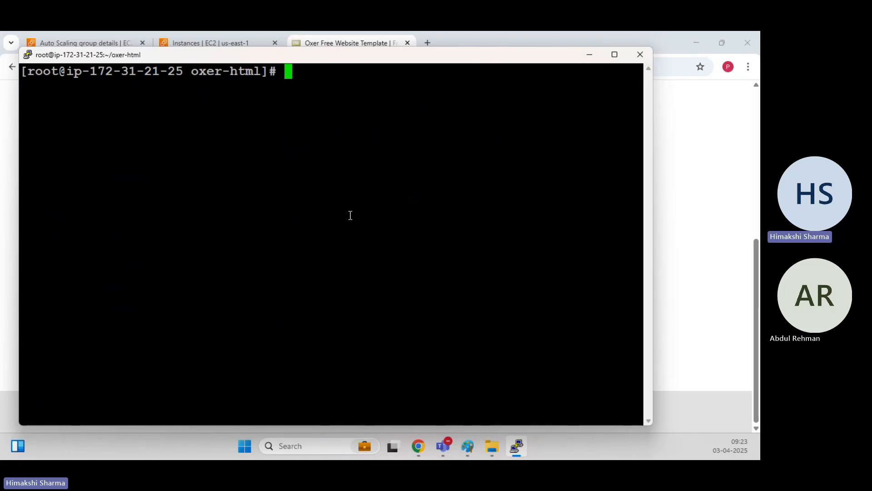
text(ls)
key(Return)
text(mv )
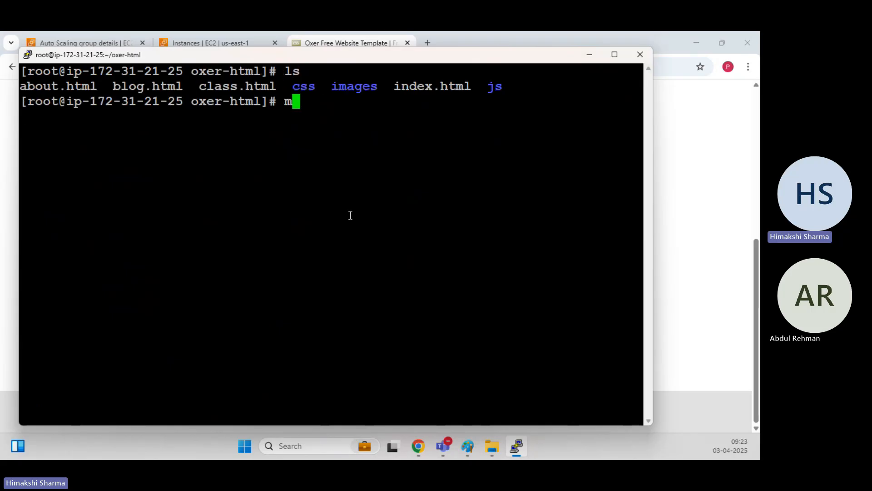
text(* /var/)
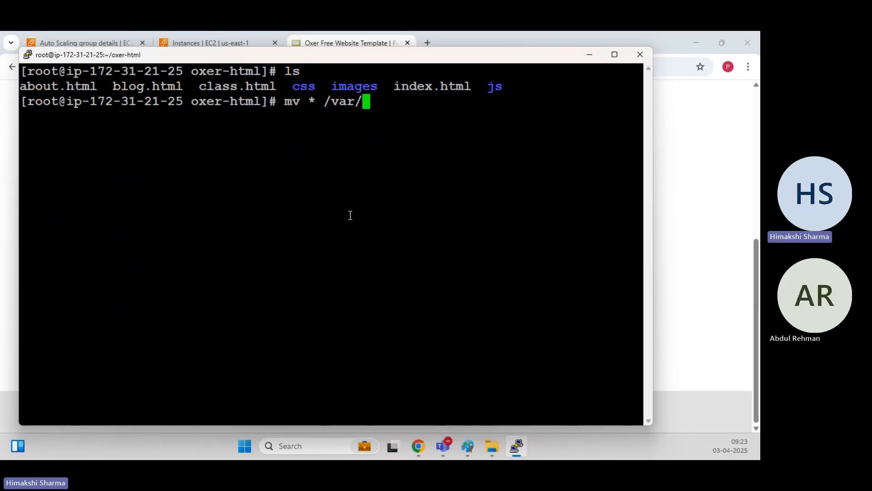
text(www/html)
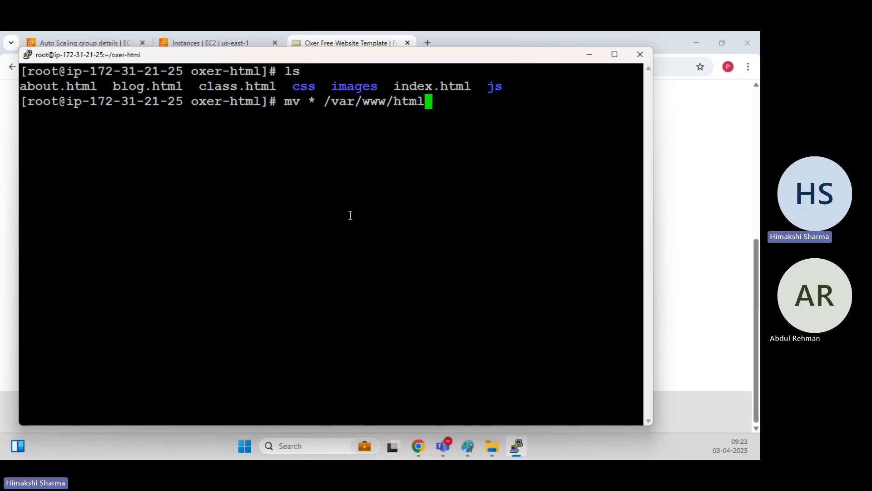
key(Return)
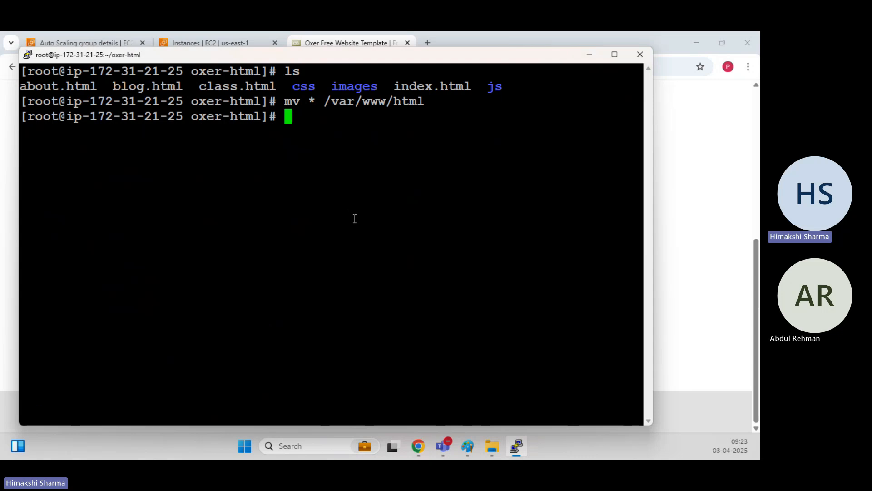
click(703, 216)
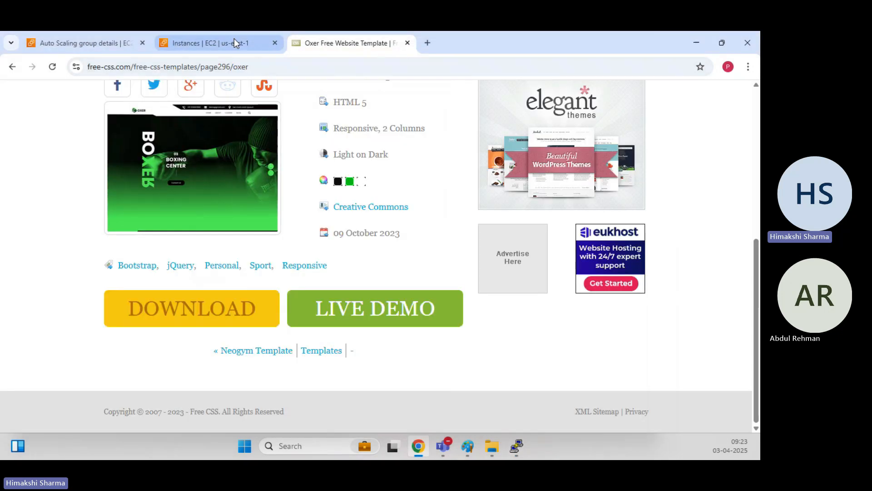
Copy Webserver-Test's public IPv4 address and load it in a new Chrome tab.
click(233, 40)
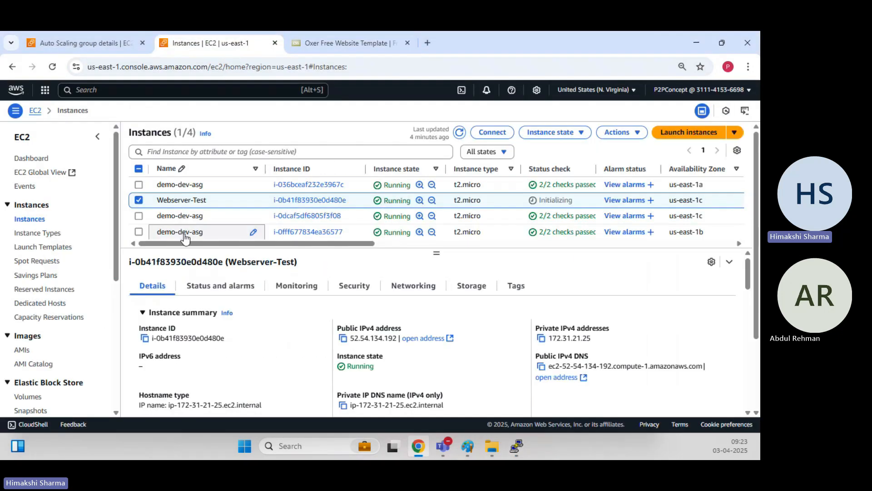
click(343, 338)
click(427, 43)
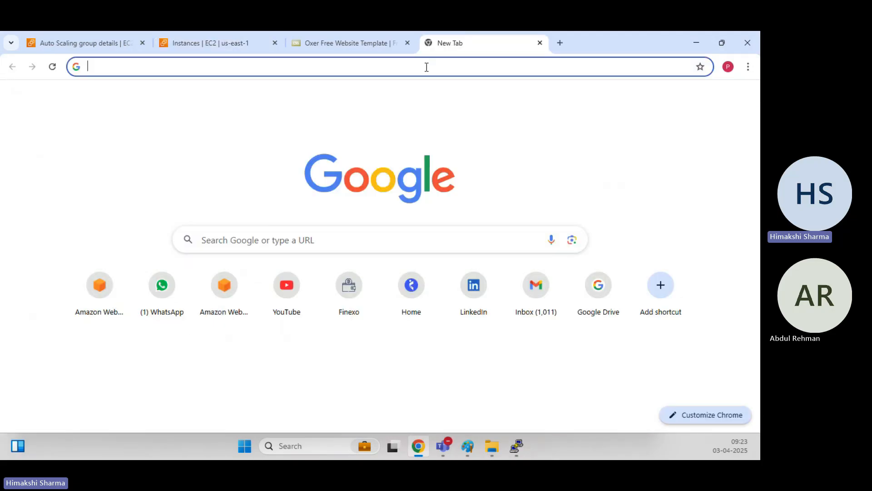
click(426, 67)
key(ctrl+v)
key(Return)
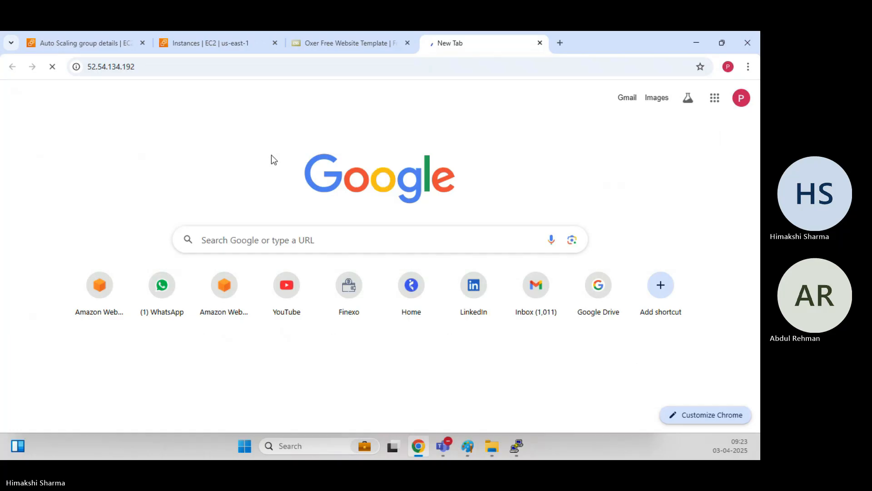
click(193, 64)
key(Home)
key(Left)
key(Left)
key(Left)
key(BackSpace)
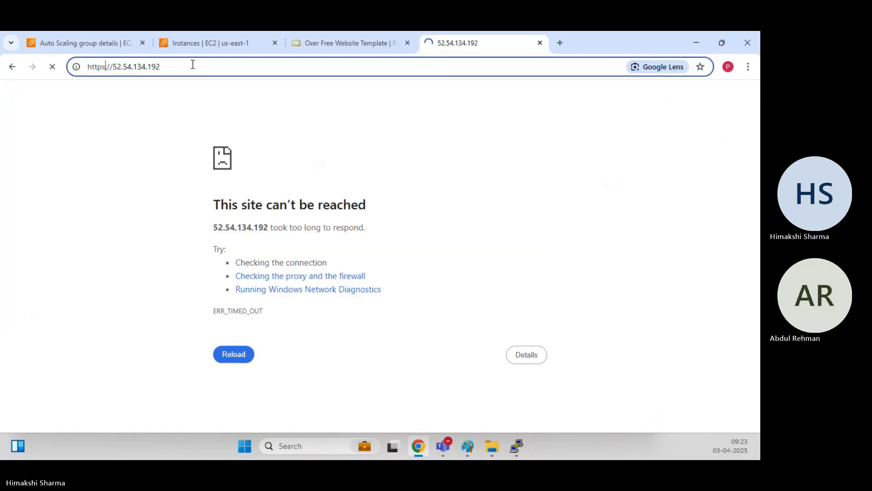
key(Return)
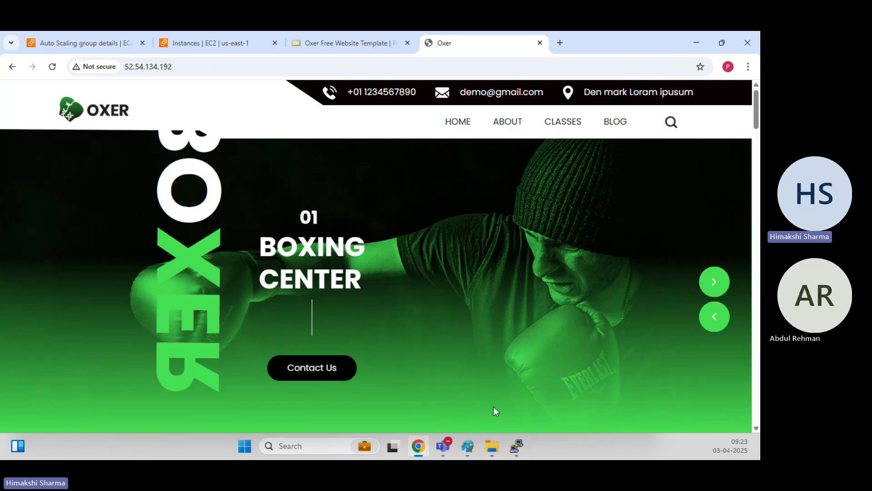
mouse_move(517, 446)
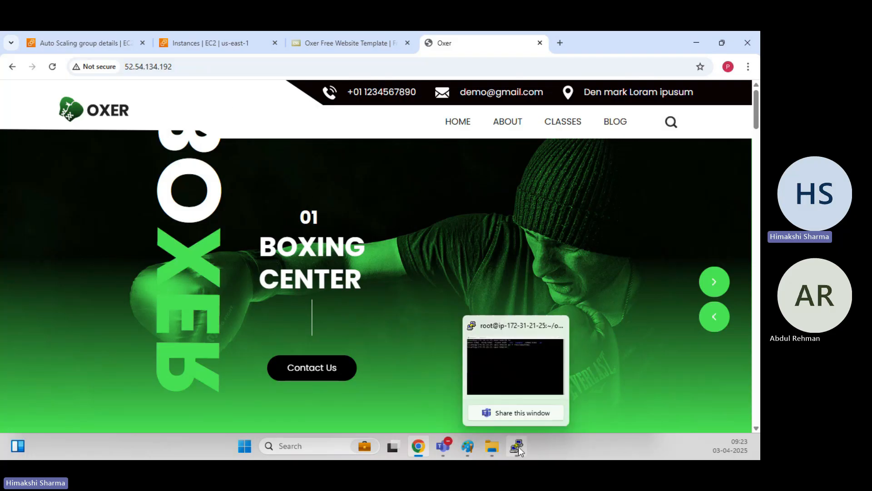
click(549, 363)
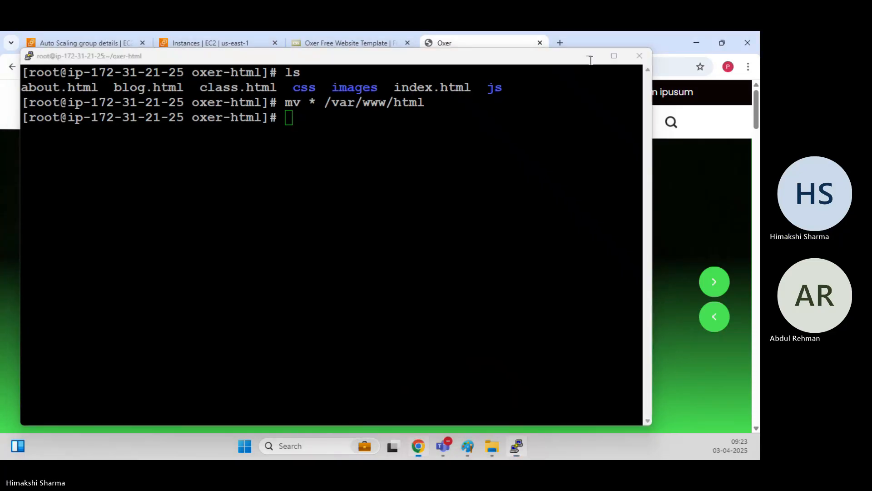
click(590, 58)
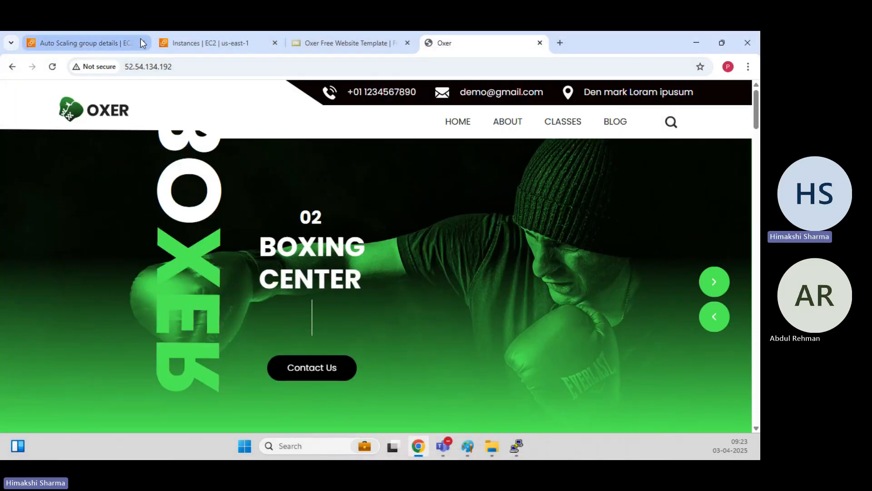
Run 'systemctl enable httpd' in the PuTTY shell, then minimize PuTTY.
click(190, 36)
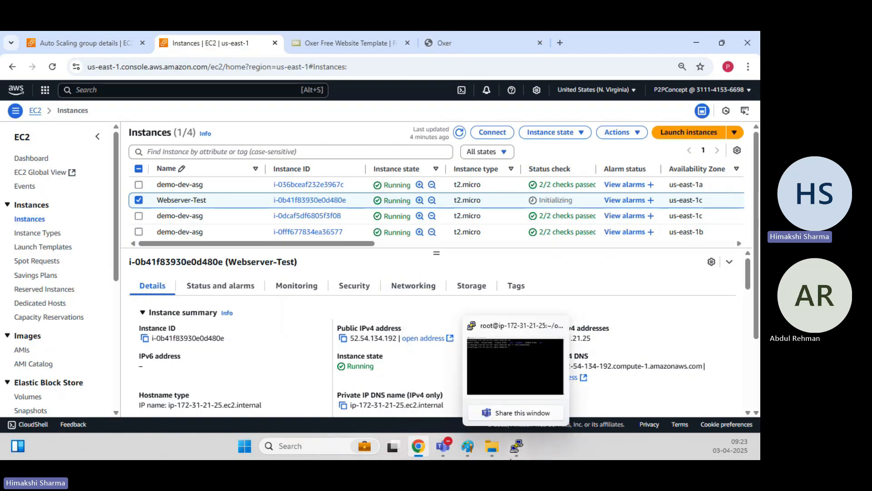
click(523, 341)
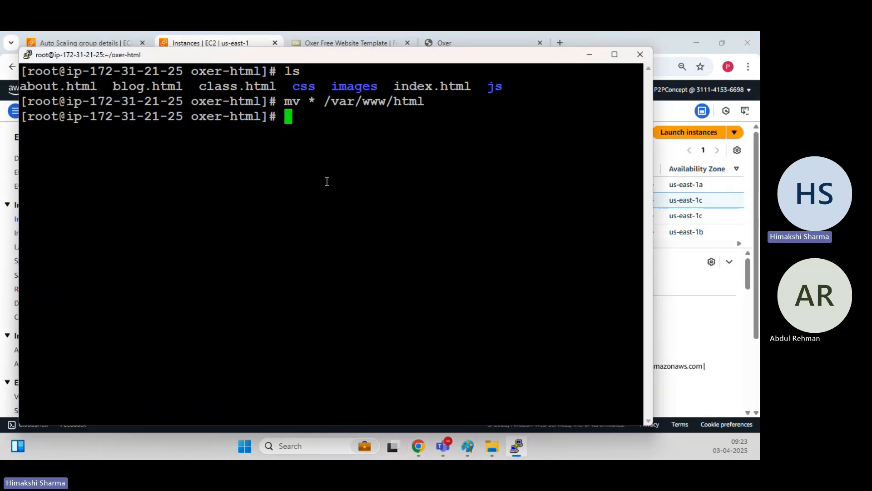
text(systemc)
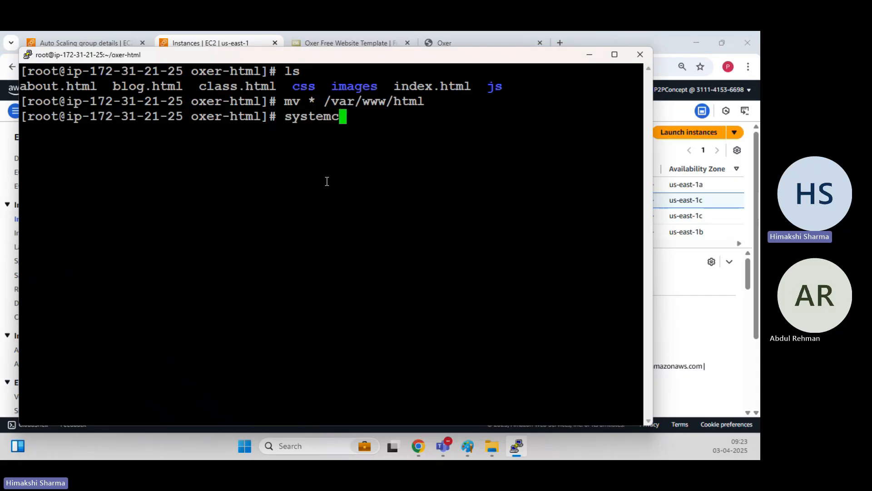
text(tl en)
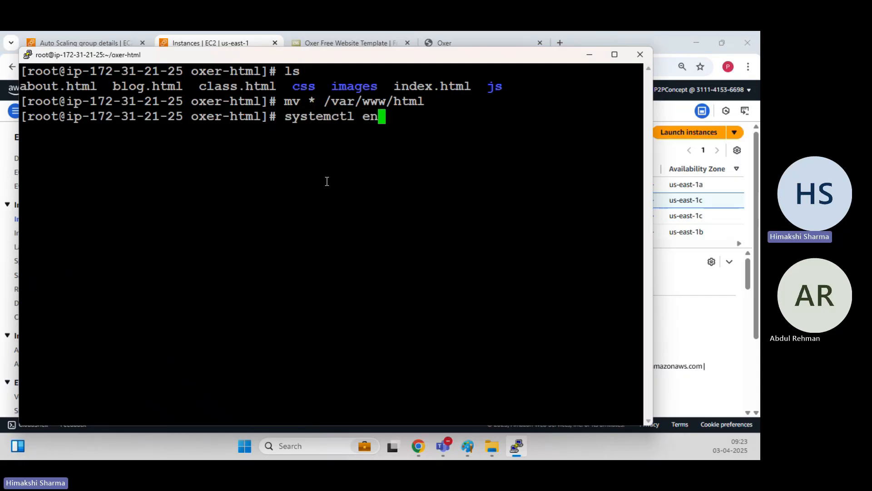
text(able httpd)
key(Return)
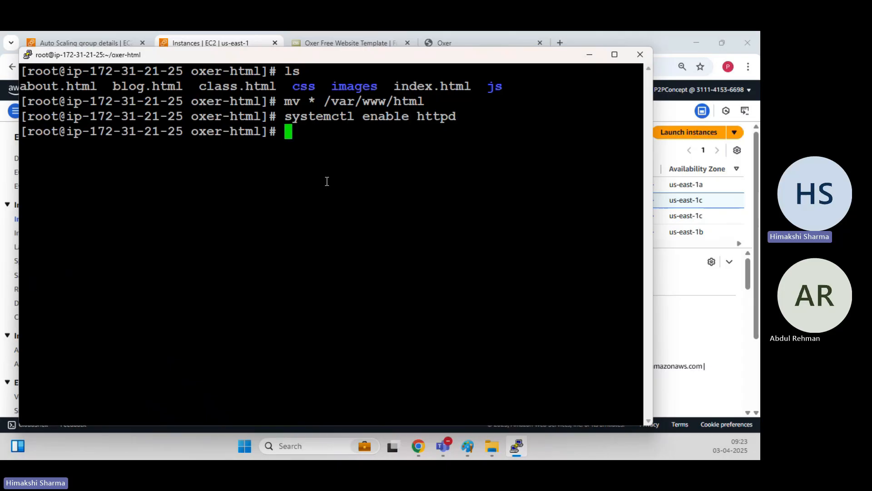
click(589, 54)
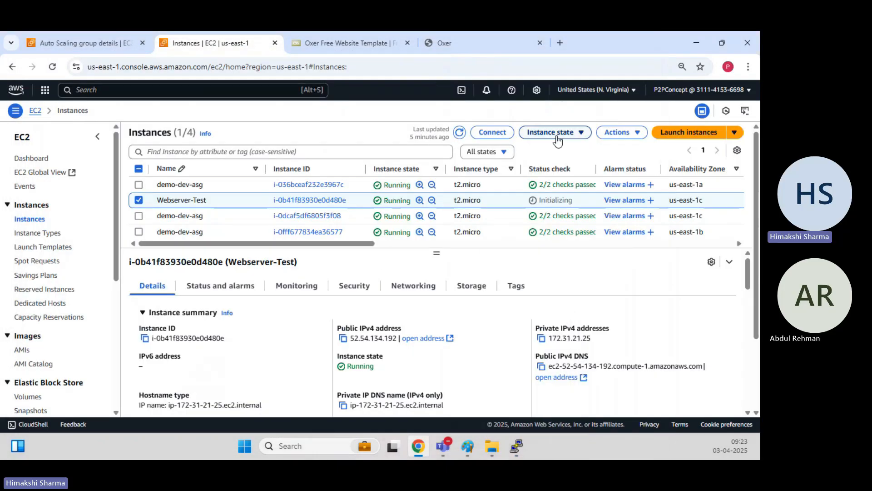
Start creating an image from Webserver-Test and name it Webserver-Oxer-AMI.
click(616, 133)
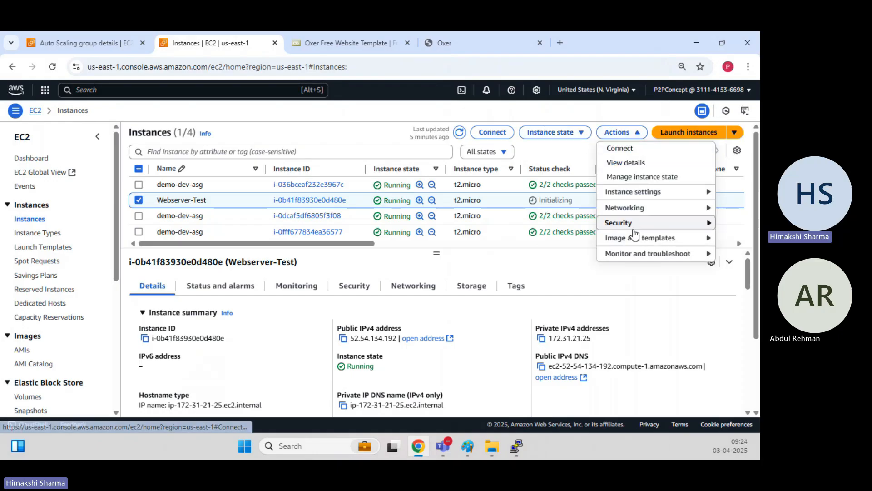
mouse_move(638, 240)
click(516, 241)
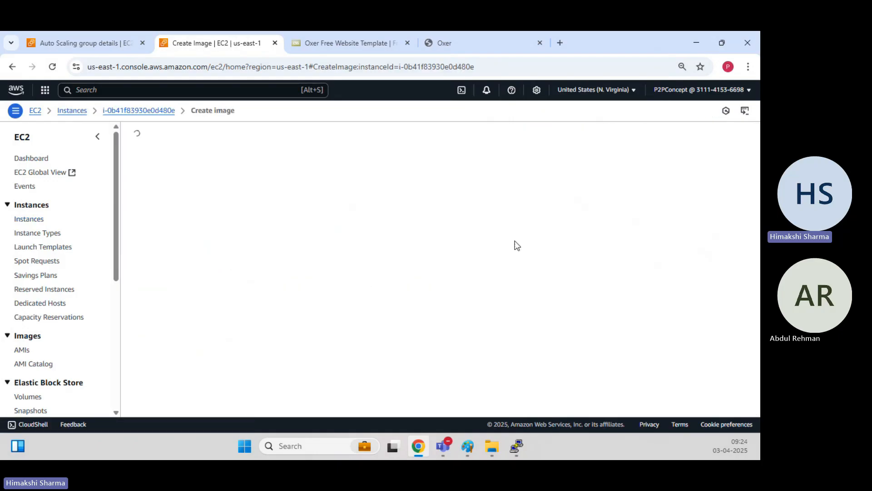
click(99, 221)
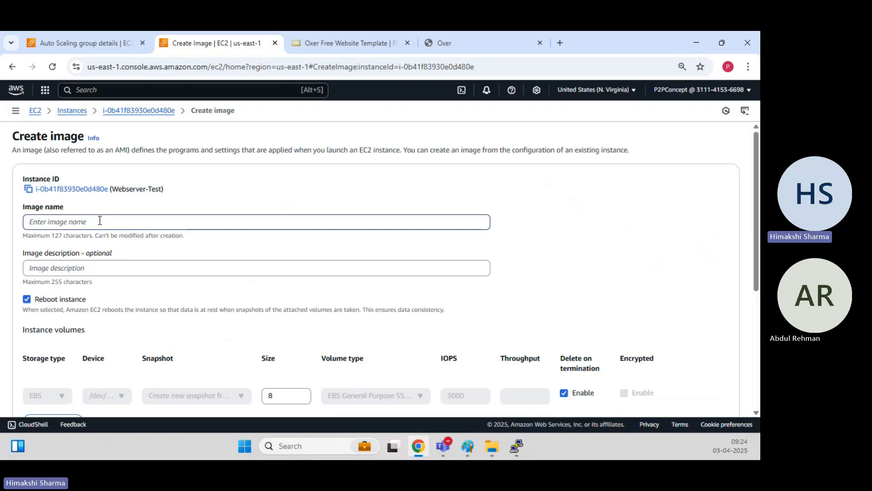
text(Webserver-)
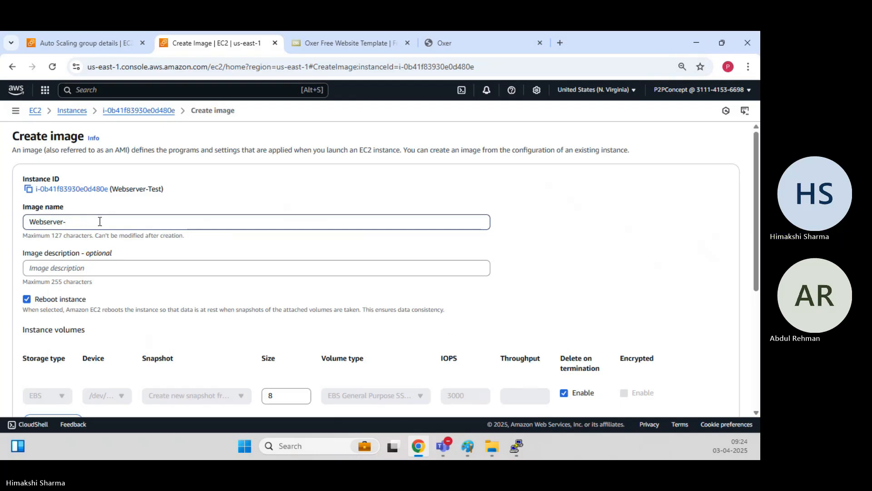
text(Oxer)
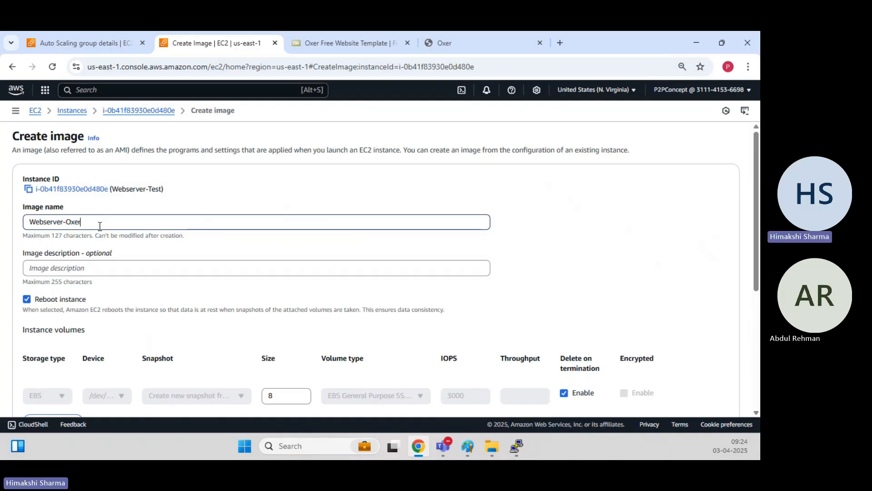
text(-AMI)
scroll(127, 259, down, 3)
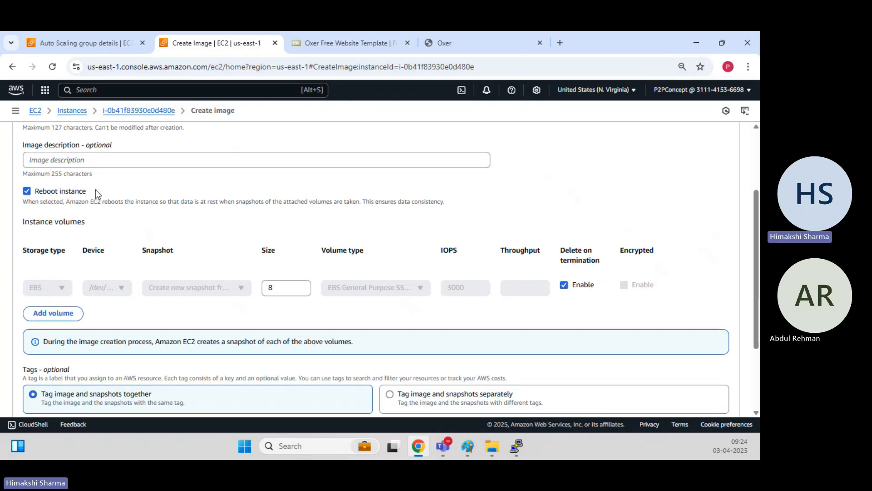
scroll(95, 189, up, 3)
Copy Webserver-Oxer-AMI into the image description and create the image.
triple_click(113, 221)
key(ctrl+c)
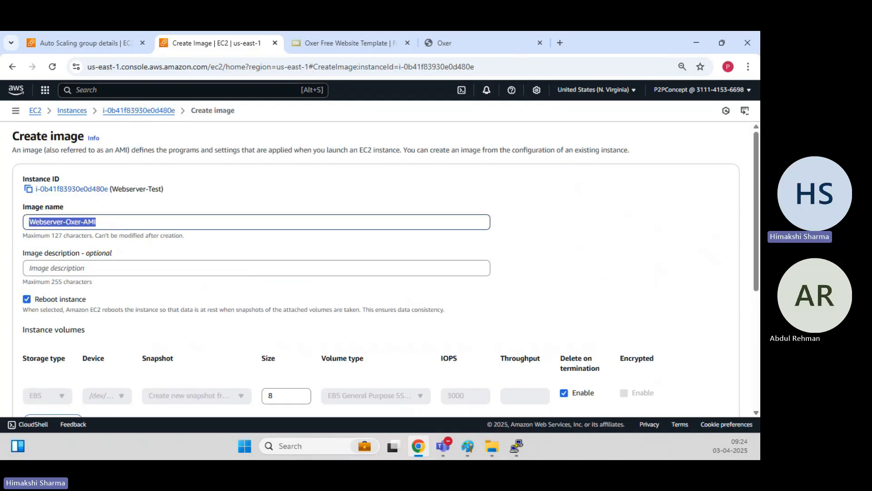
click(93, 268)
key(ctrl+v)
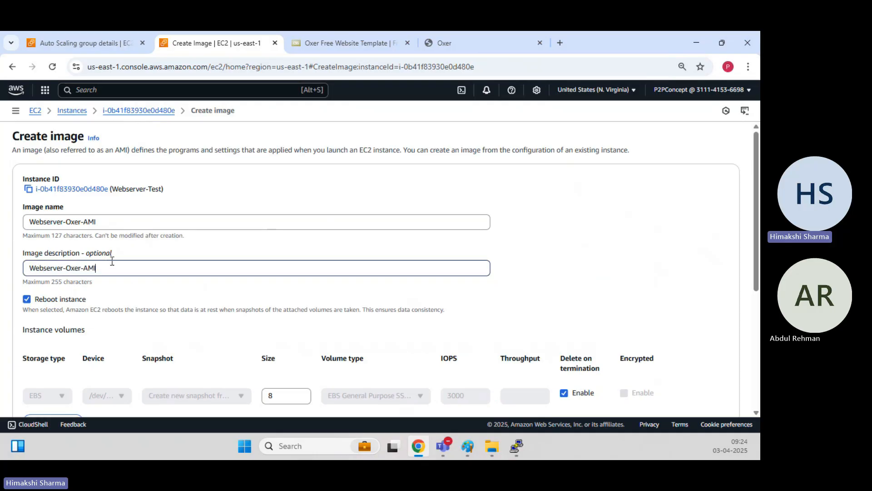
scroll(155, 255, down, 5)
click(695, 386)
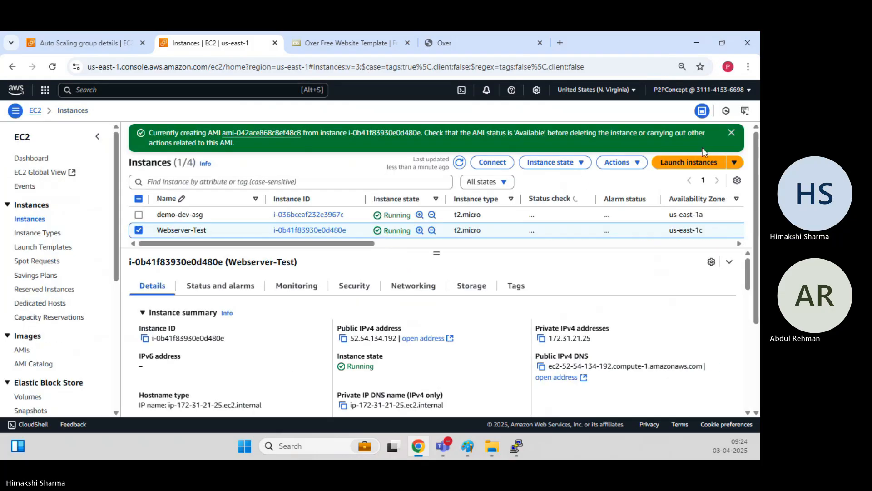
Open the new AMI in the AMIs list and clear the AMI ID filter to see it Pending.
click(269, 136)
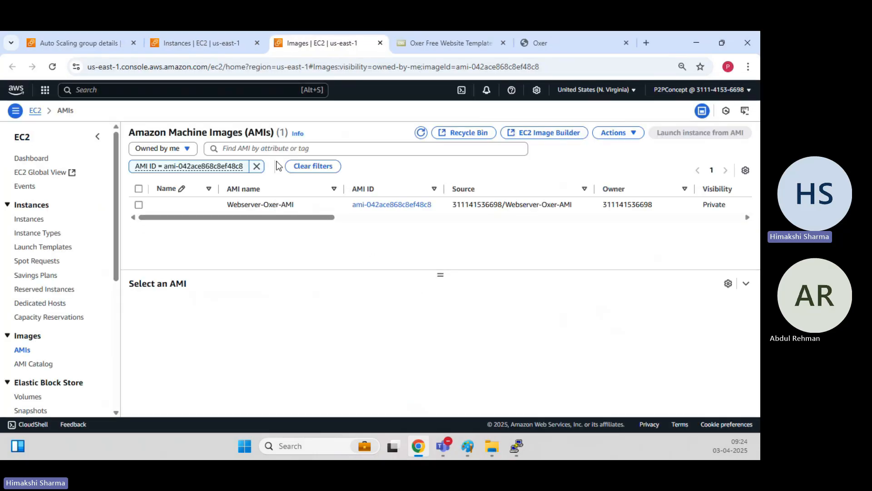
click(257, 166)
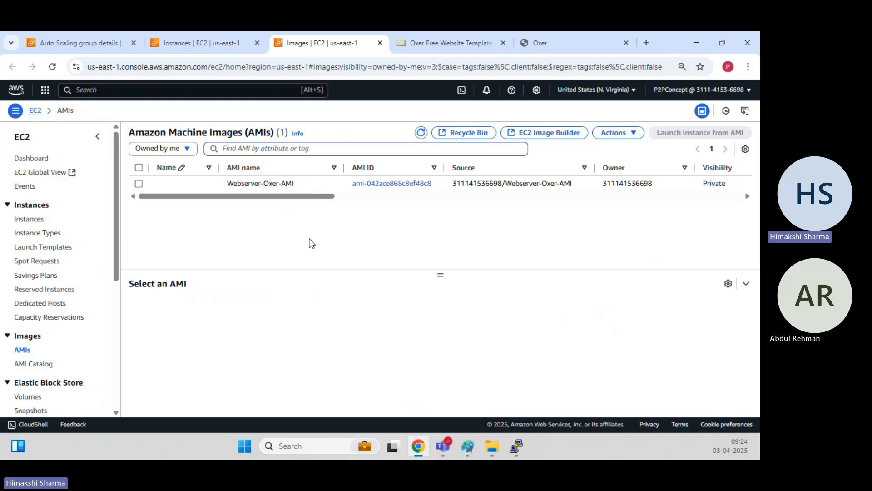
drag(334, 196, 401, 197)
drag(597, 182, 613, 182)
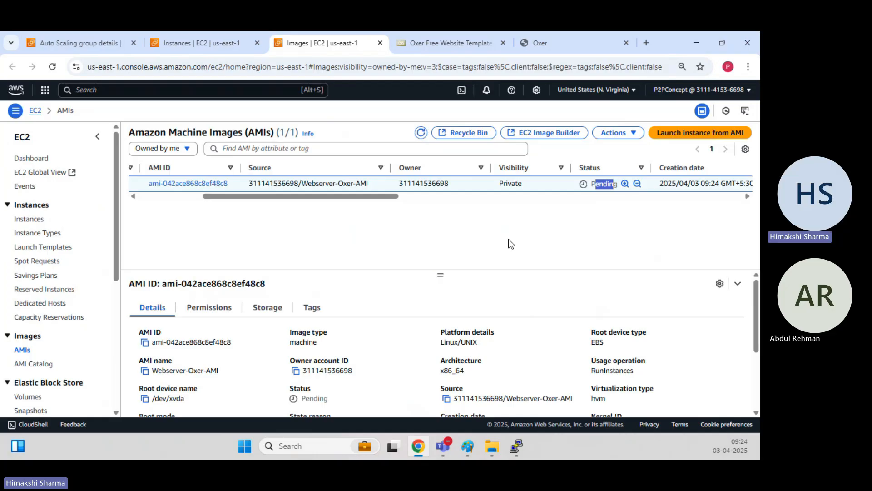
Refresh the AMIs list repeatedly while Webserver-Oxer-AMI stays Pending, then bring PuTTY forward.
click(421, 133)
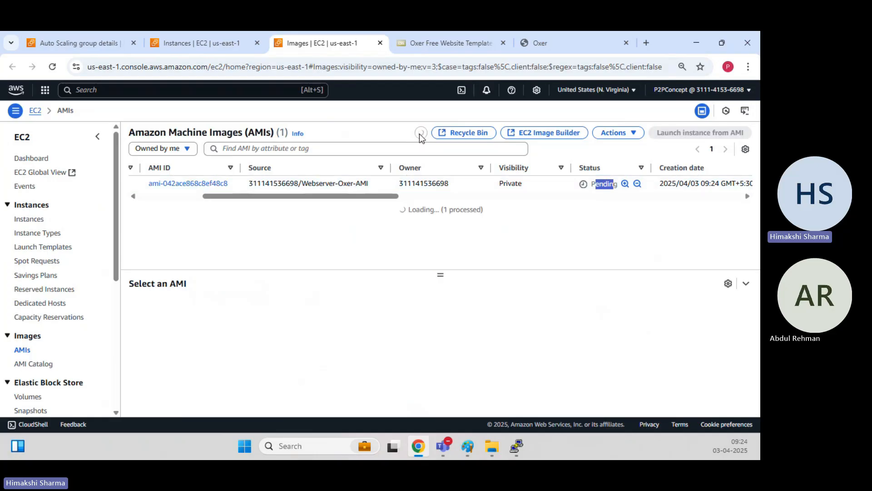
click(420, 133)
click(420, 132)
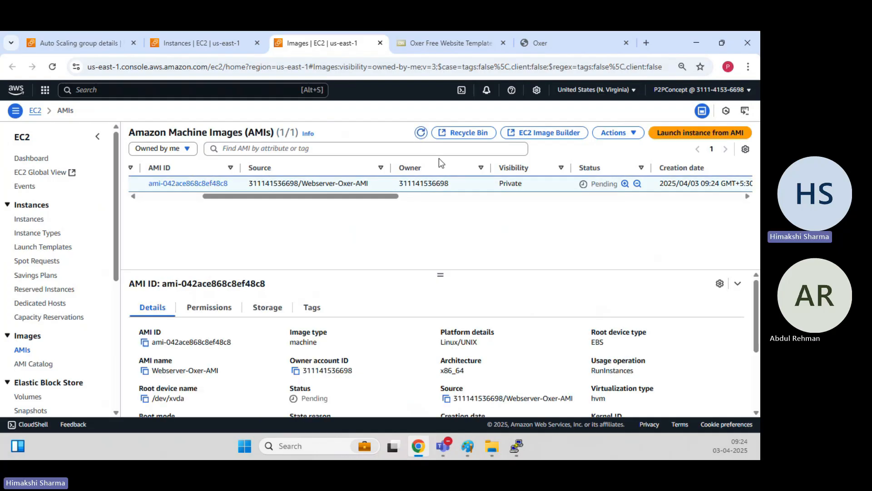
click(420, 133)
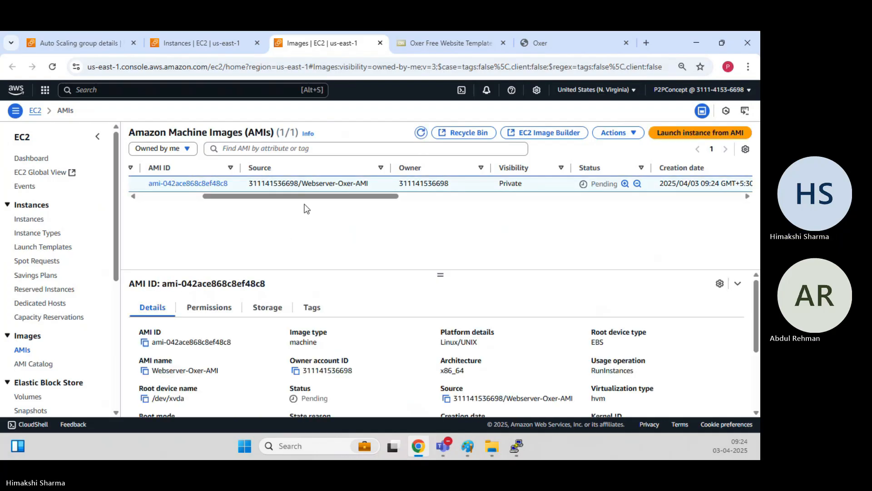
drag(305, 196, 227, 199)
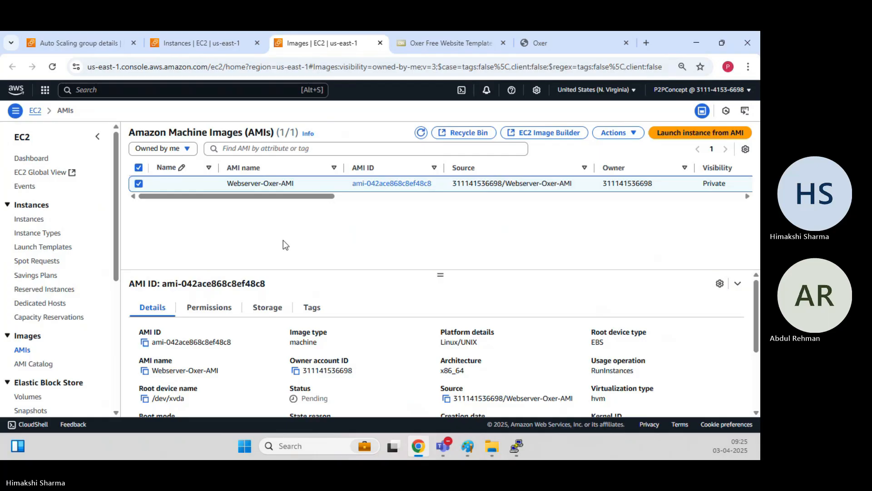
click(418, 135)
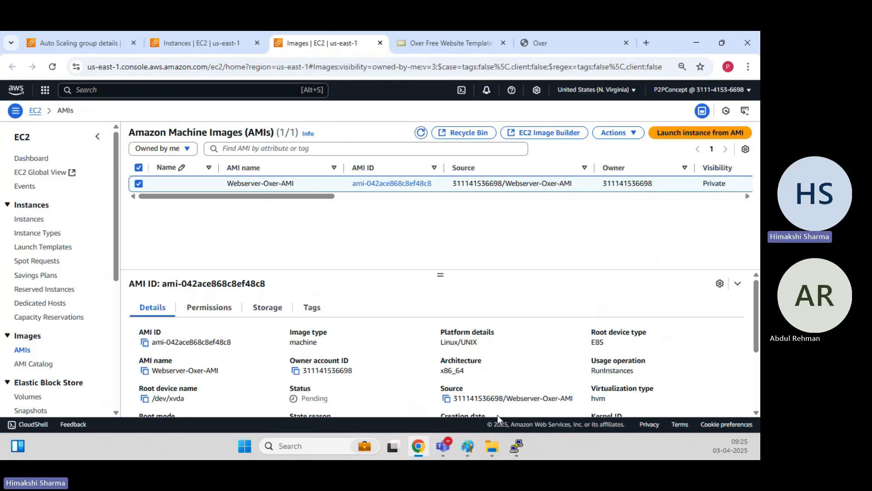
mouse_move(517, 446)
click(522, 375)
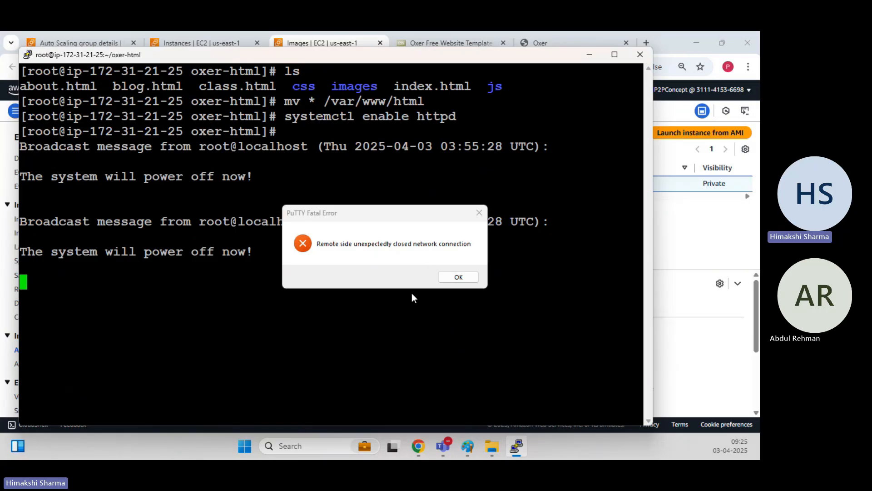
Dismiss PuTTY's connection-closed Fatal Error and minimize the terminal.
click(444, 279)
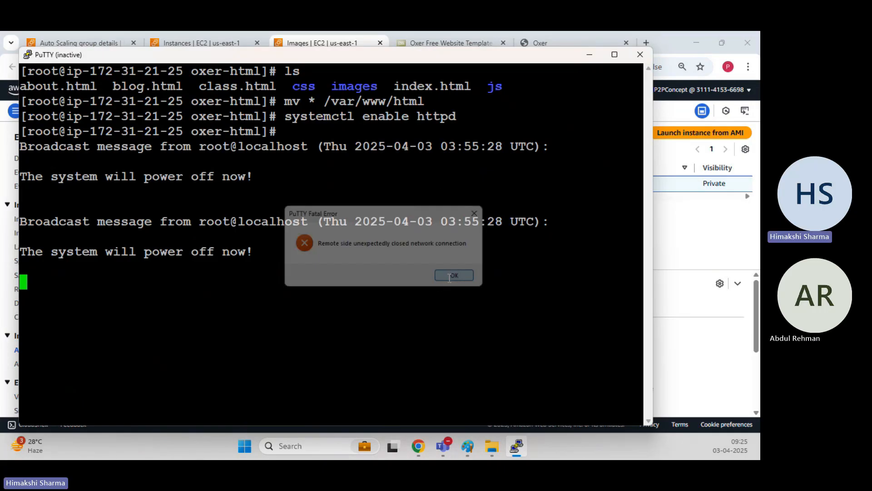
click(589, 56)
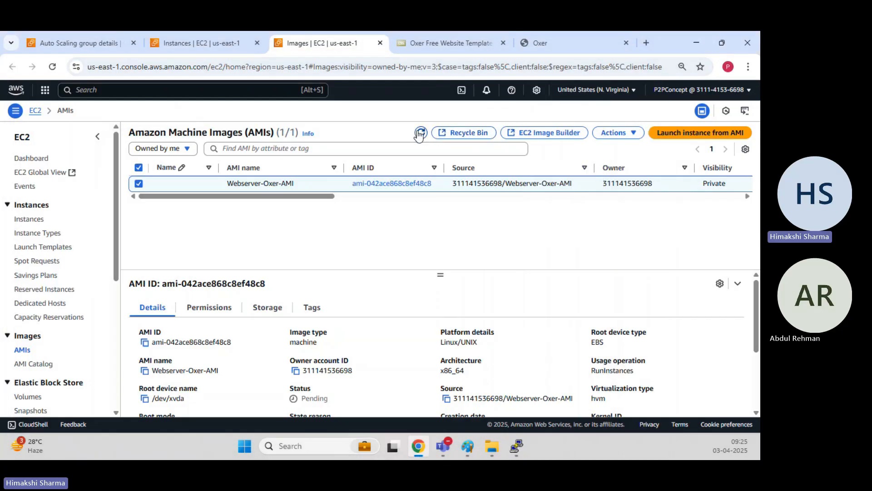
click(420, 133)
drag(311, 196, 406, 154)
click(421, 133)
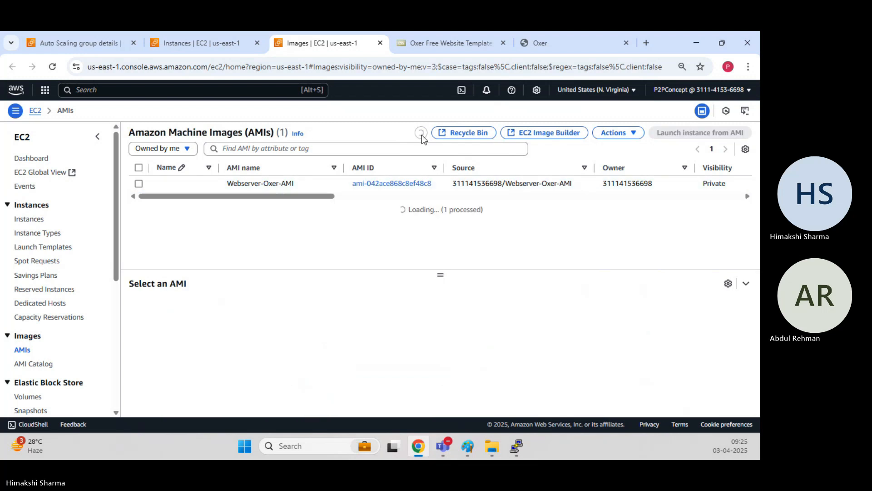
drag(303, 196, 407, 200)
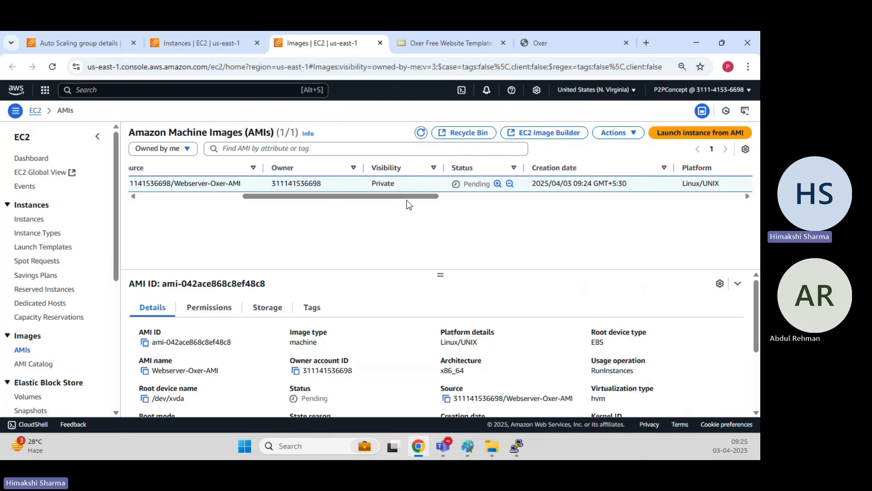
click(420, 133)
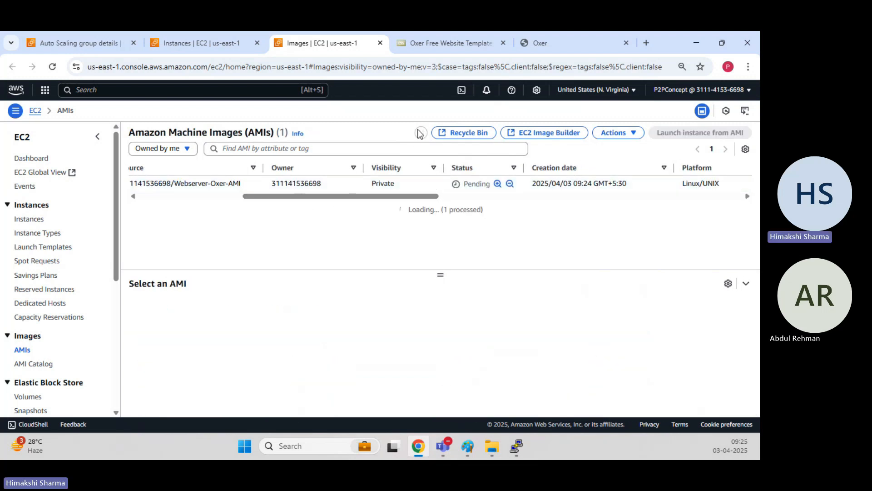
click(420, 132)
click(420, 133)
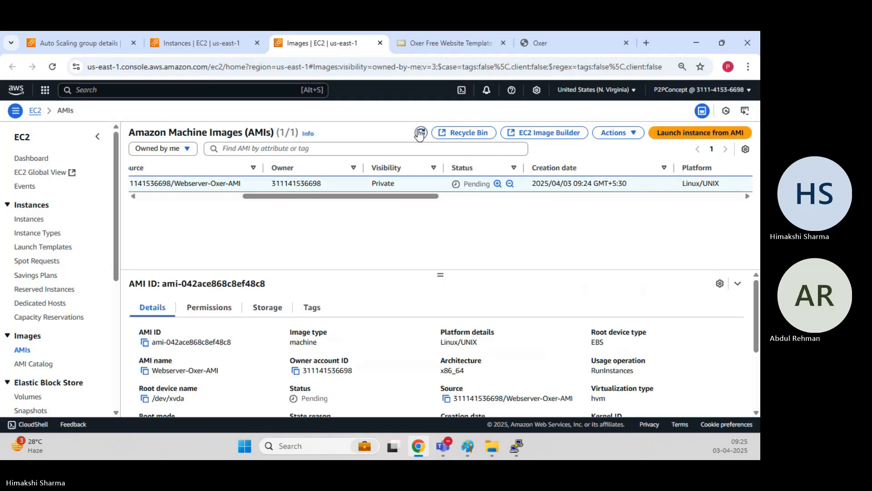
click(420, 133)
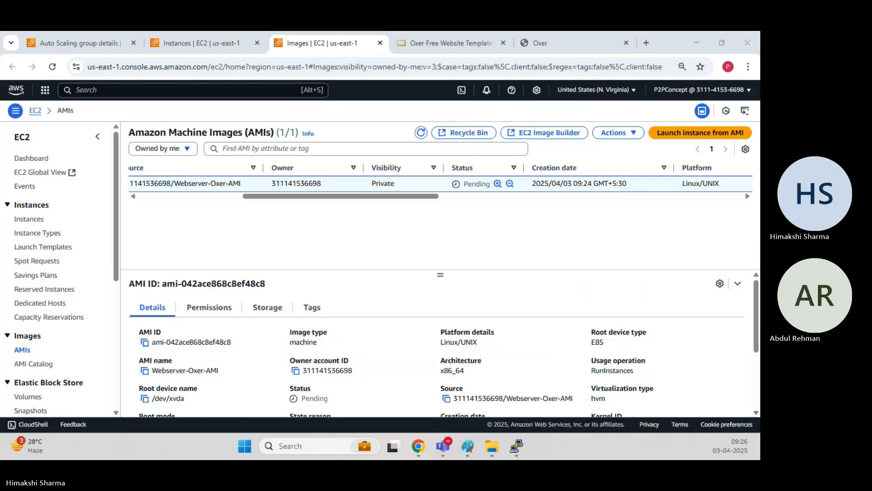
click(420, 132)
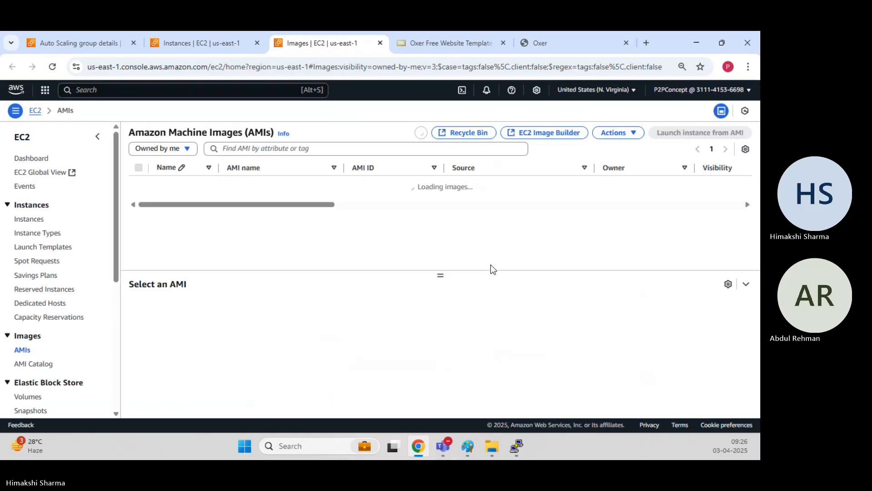
drag(309, 197, 394, 193)
click(421, 133)
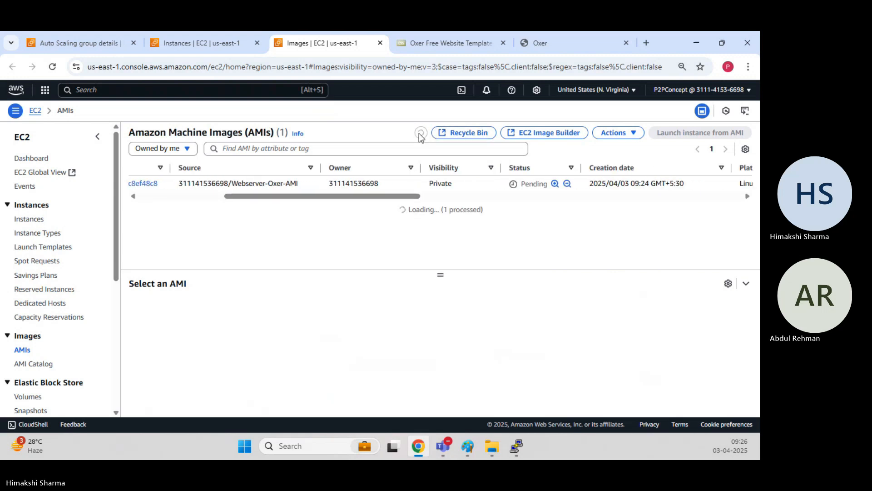
click(420, 133)
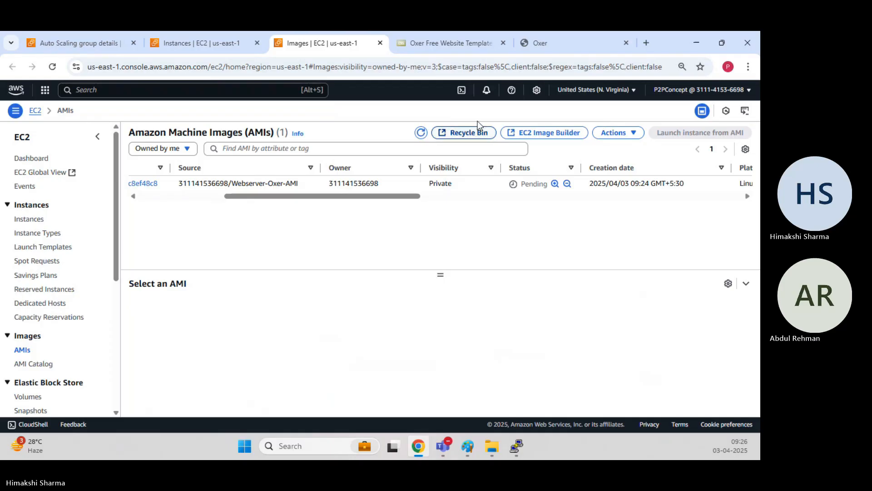
click(421, 132)
Keep refreshing the AMIs list and page until Webserver-Oxer-AMI shows Available.
drag(354, 197, 434, 199)
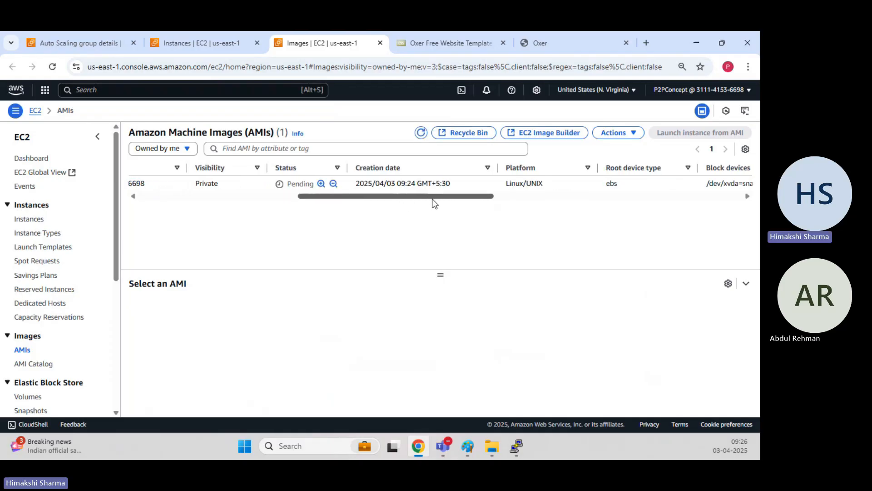
click(421, 133)
click(423, 133)
click(422, 134)
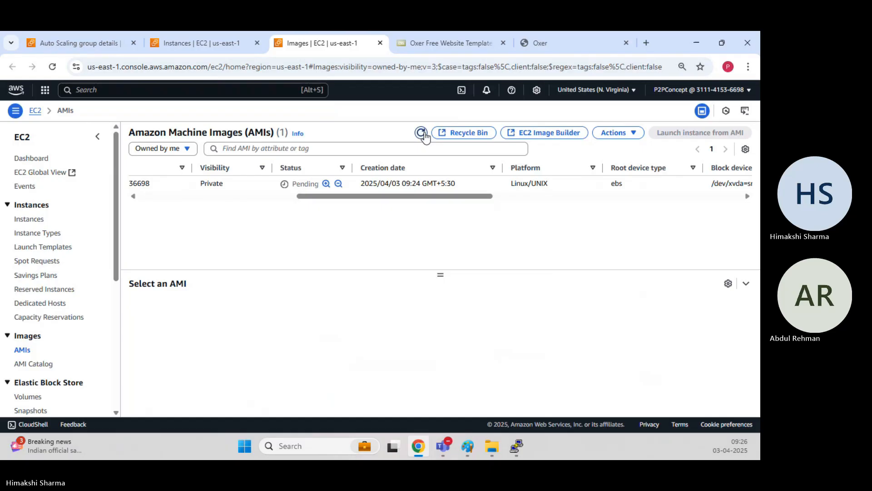
click(421, 133)
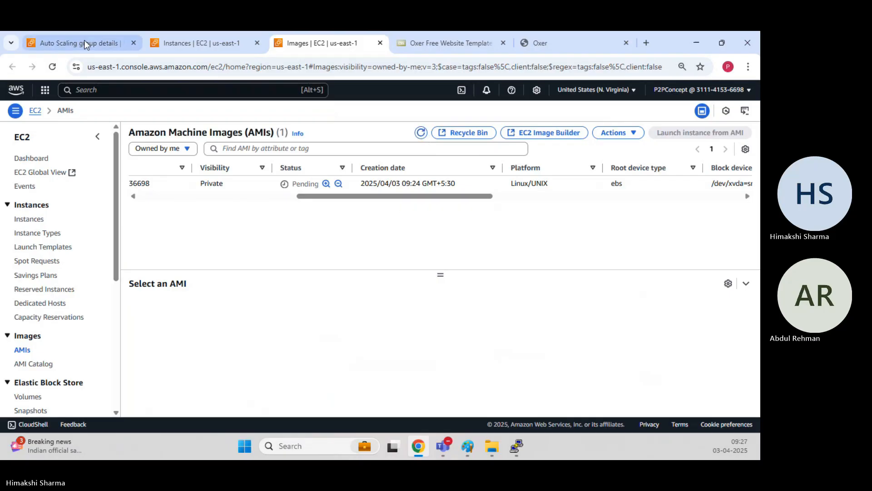
click(52, 67)
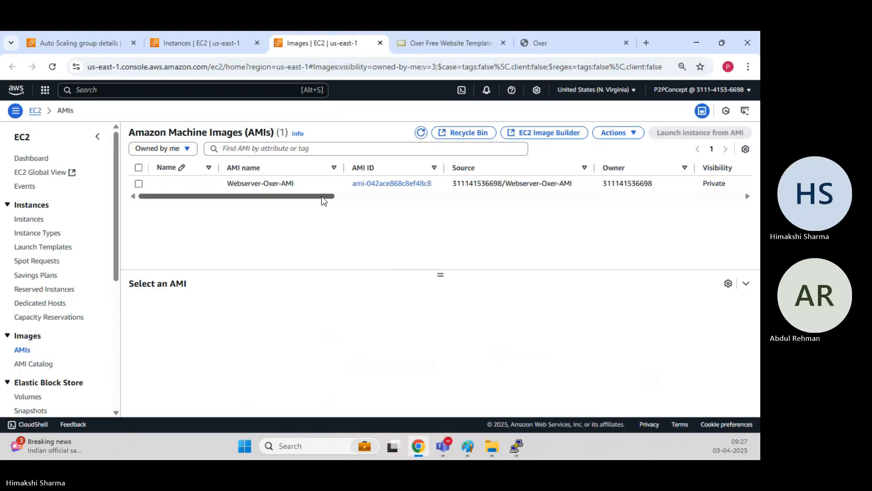
drag(321, 196, 411, 200)
click(422, 134)
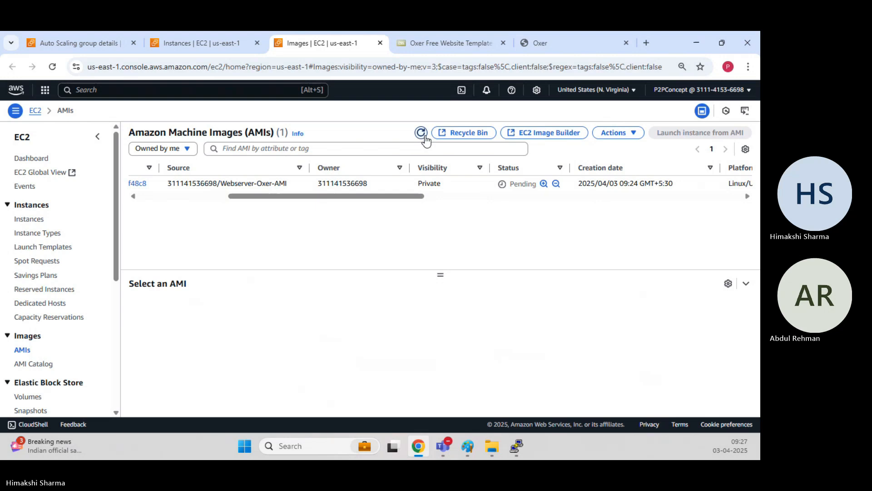
click(422, 134)
click(423, 133)
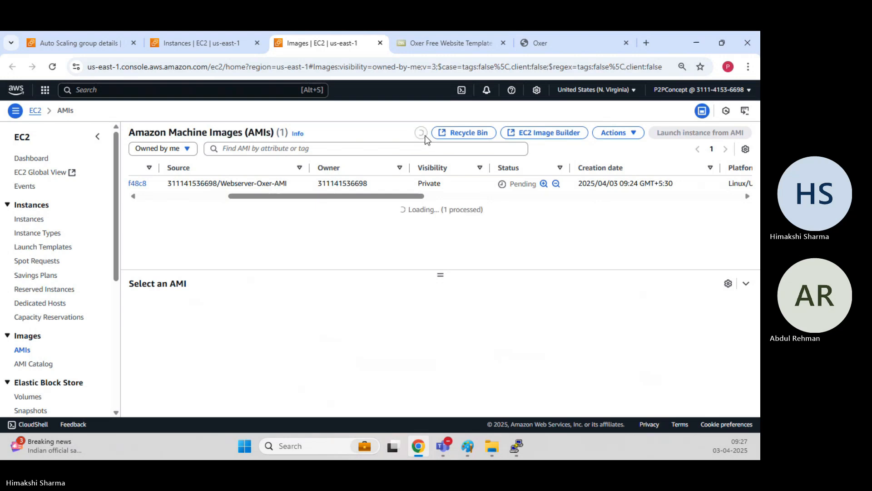
click(425, 136)
click(425, 136)
click(424, 136)
click(424, 136)
click(52, 67)
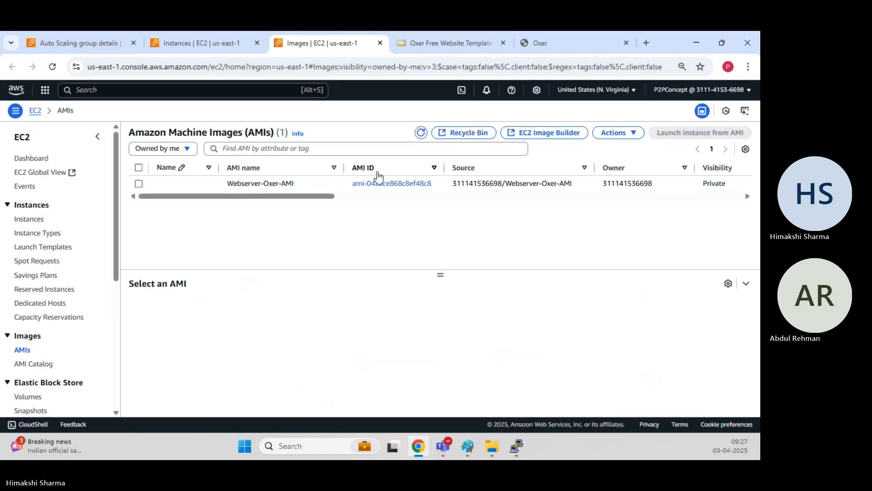
drag(320, 196, 384, 195)
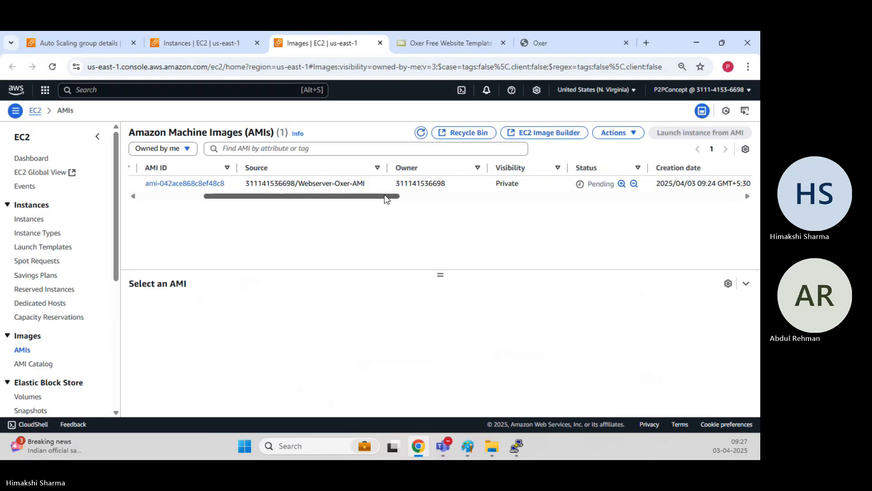
click(421, 132)
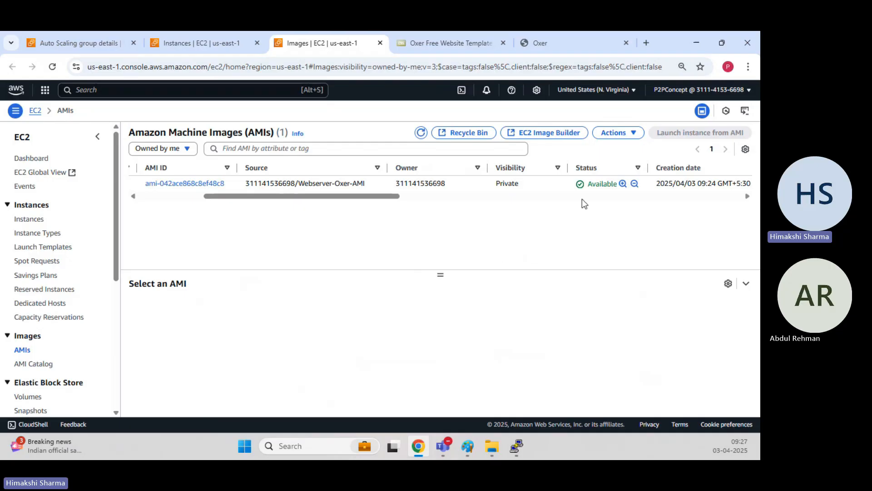
Select the Webserver-Oxer-AMI row to view its details.
click(614, 190)
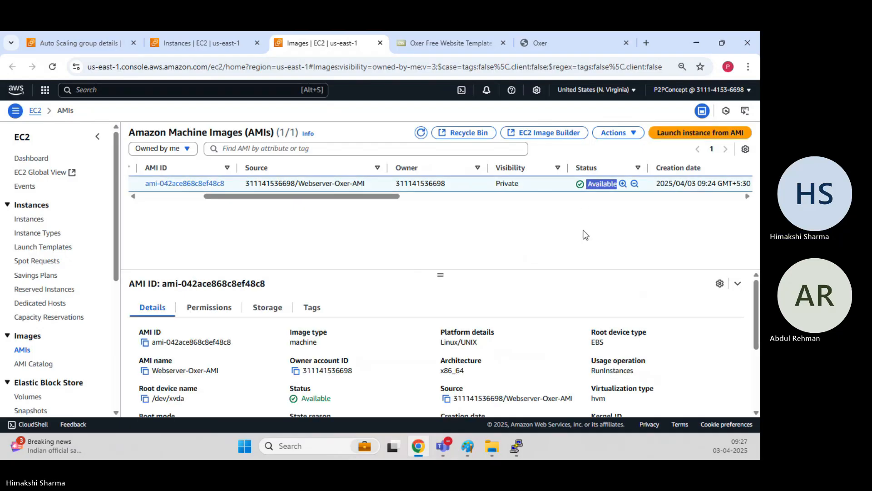
drag(353, 196, 216, 207)
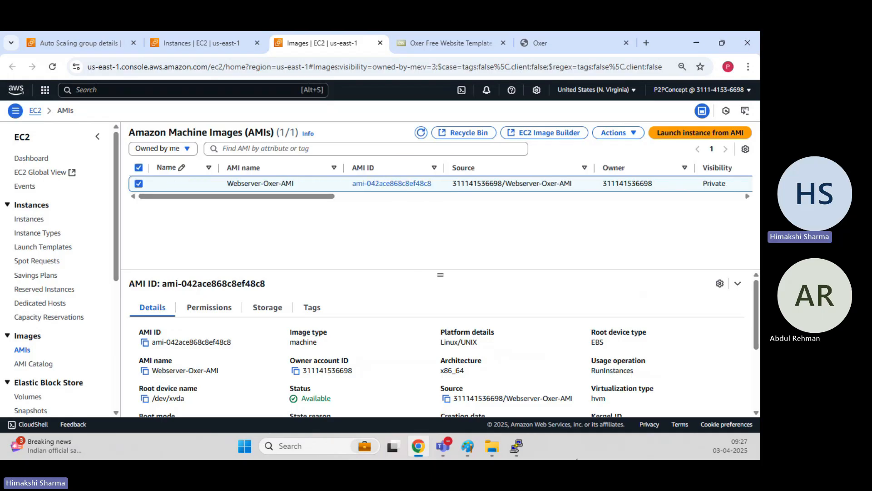
drag(117, 224, 101, 186)
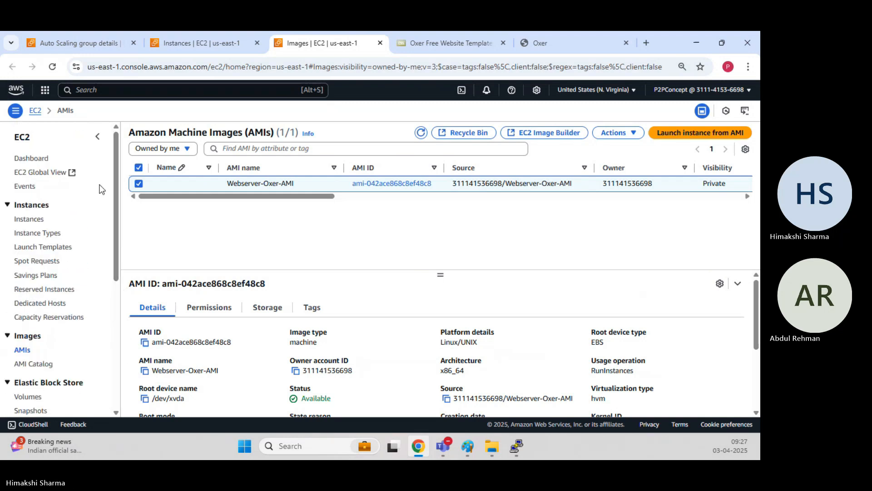
Select LT-demo-website under Launch Templates and choose Modify template (Create new version).
click(44, 247)
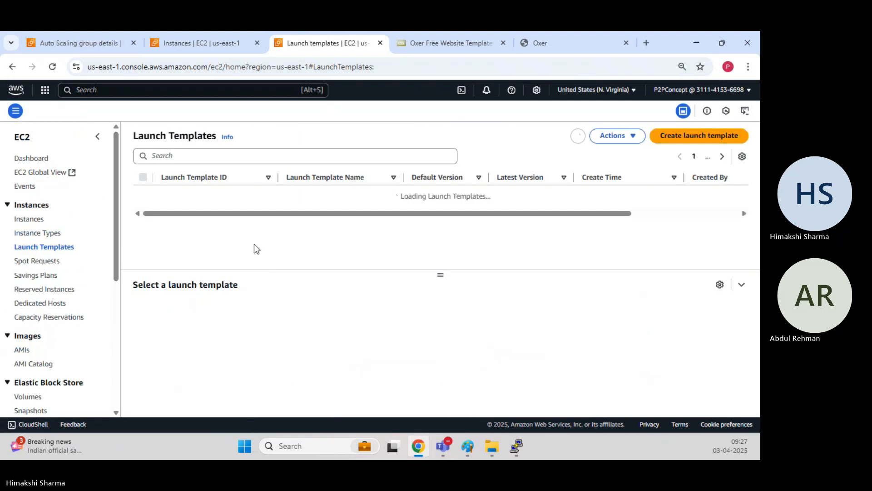
click(142, 192)
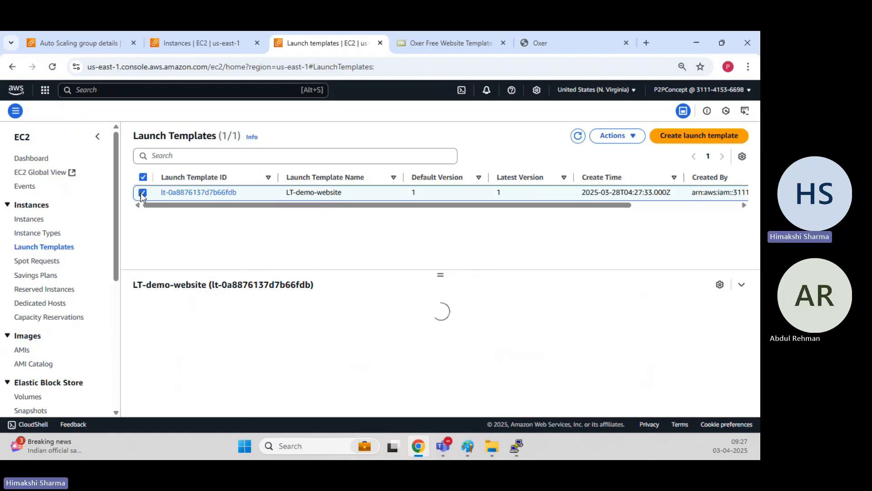
click(634, 135)
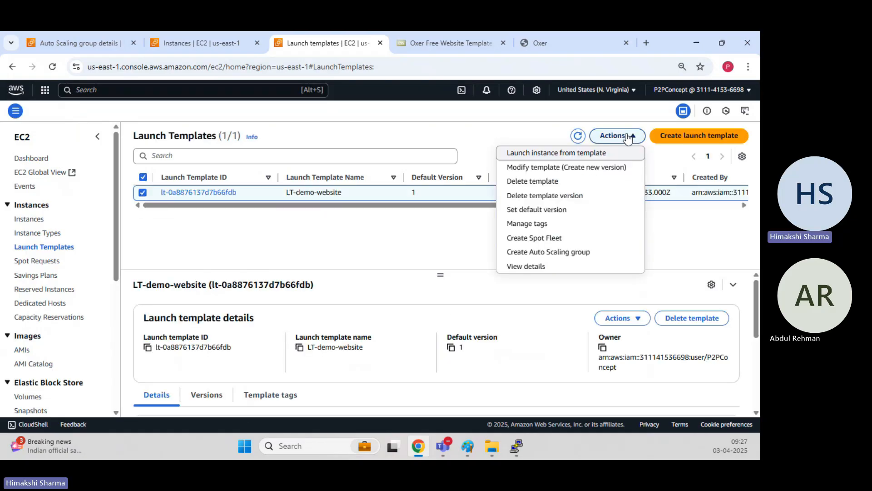
click(563, 168)
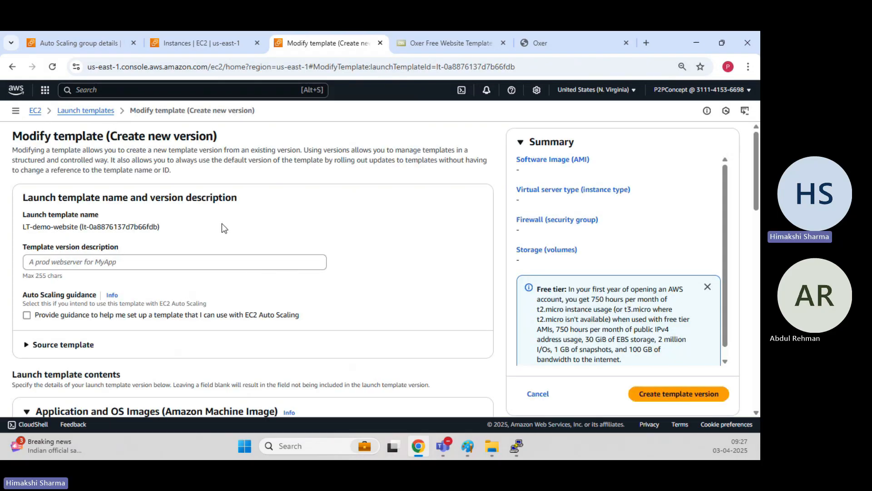
Enter 'Oxer - Version 2' as the template version description.
scroll(222, 223, down, 1)
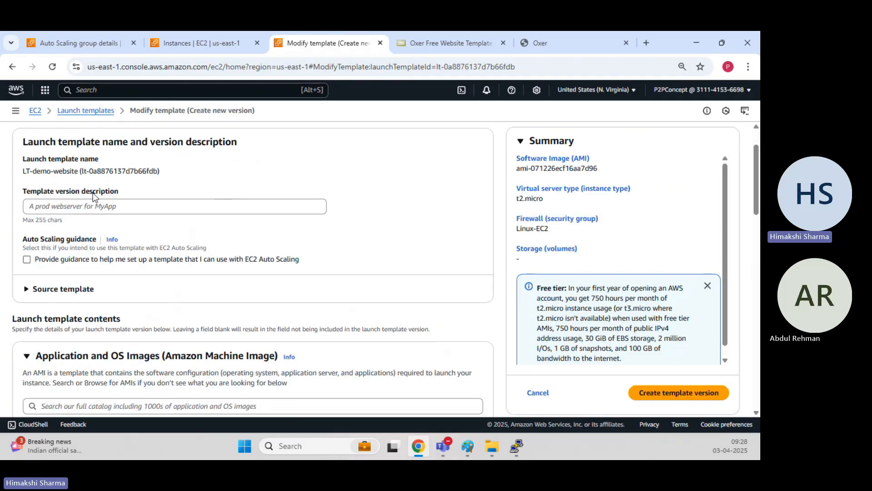
click(118, 206)
text(N)
key(BackSpace)
text(O)
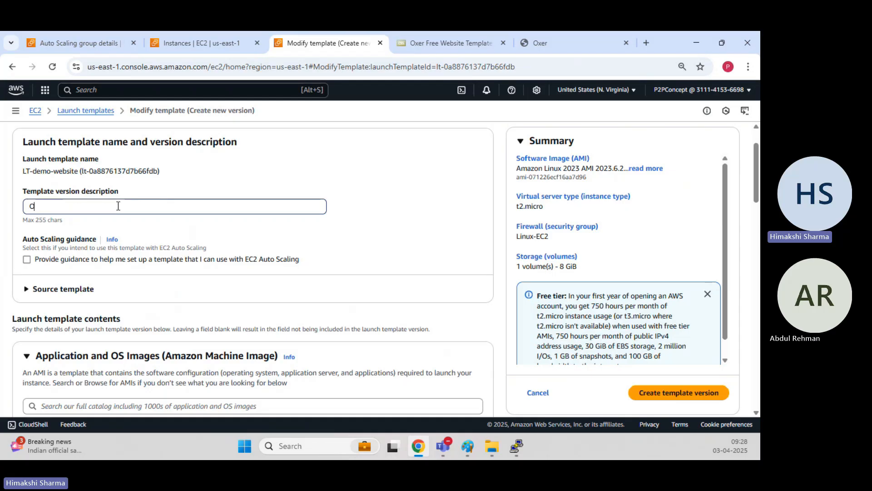
text(xer - Version 2)
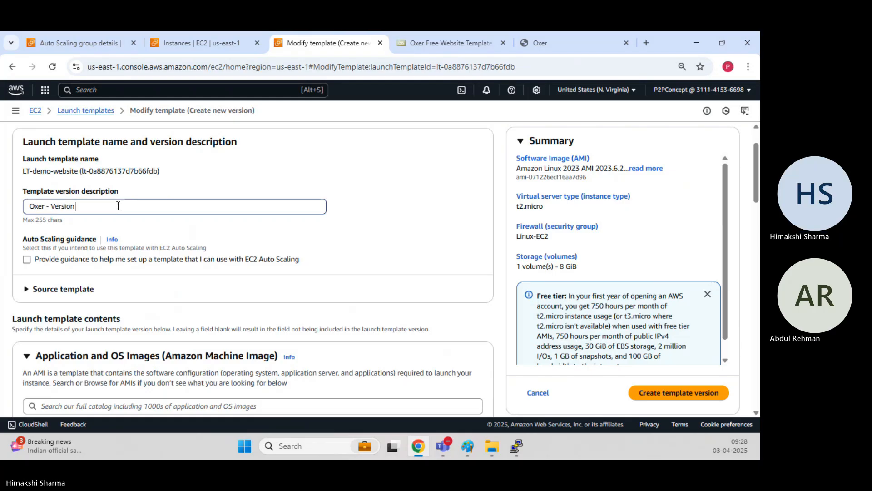
click(389, 182)
Under My AMIs, Owned by me, pick Webserver-Oxer-AMI as the template's image.
scroll(390, 182, down, 3)
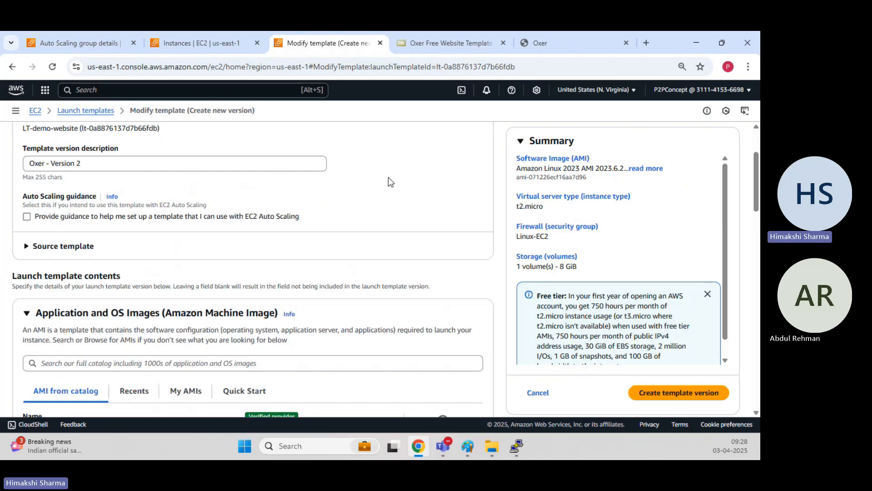
scroll(48, 195, down, 1)
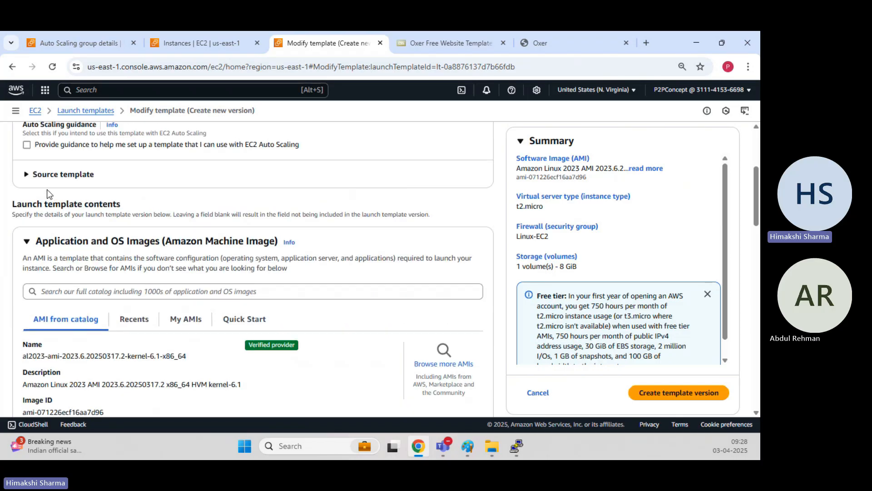
scroll(48, 194, up, 3)
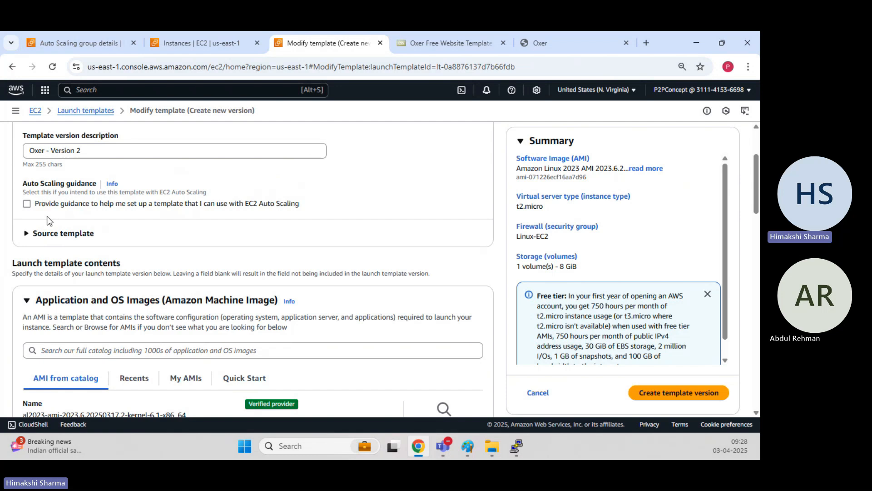
scroll(50, 221, down, 5)
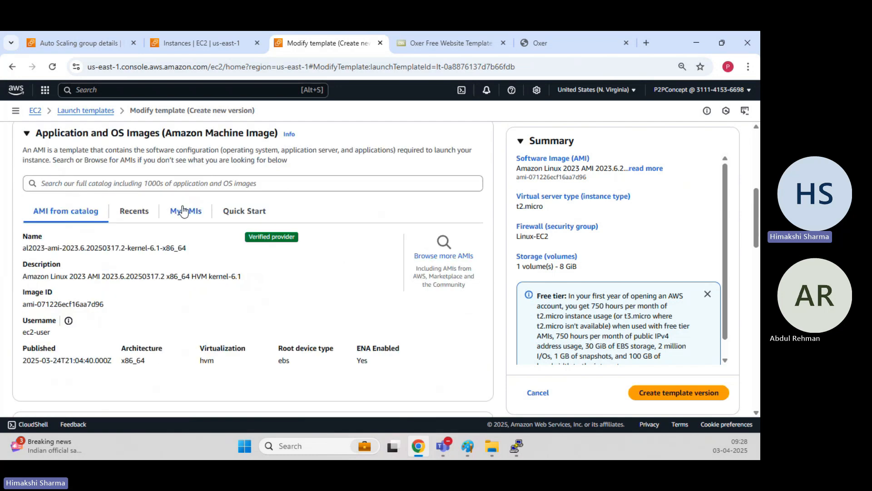
drag(23, 247, 57, 247)
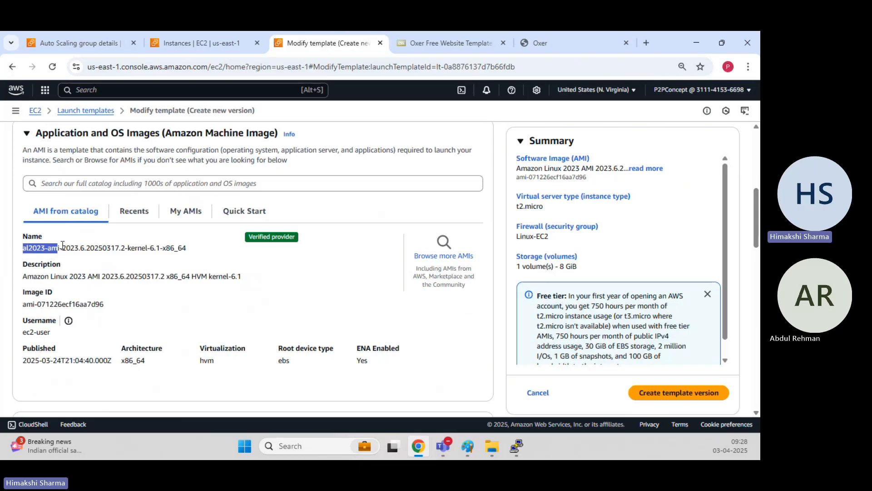
click(192, 216)
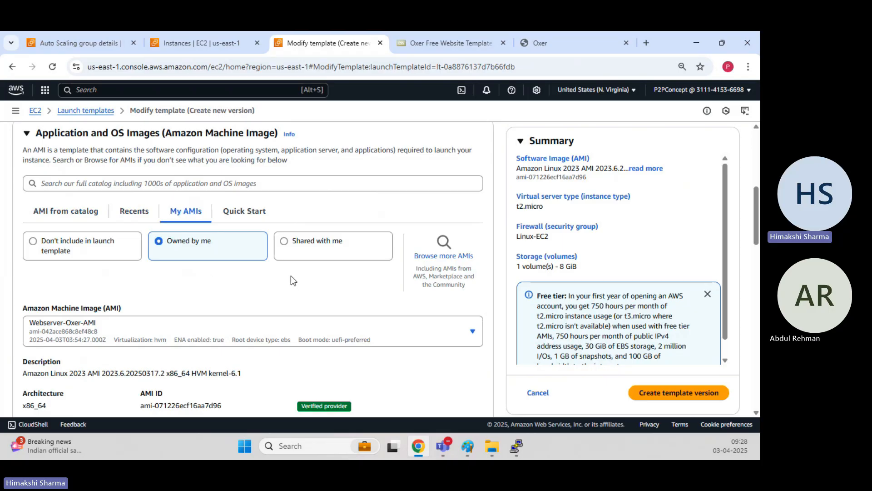
scroll(230, 328, down, 5)
scroll(211, 272, up, 5)
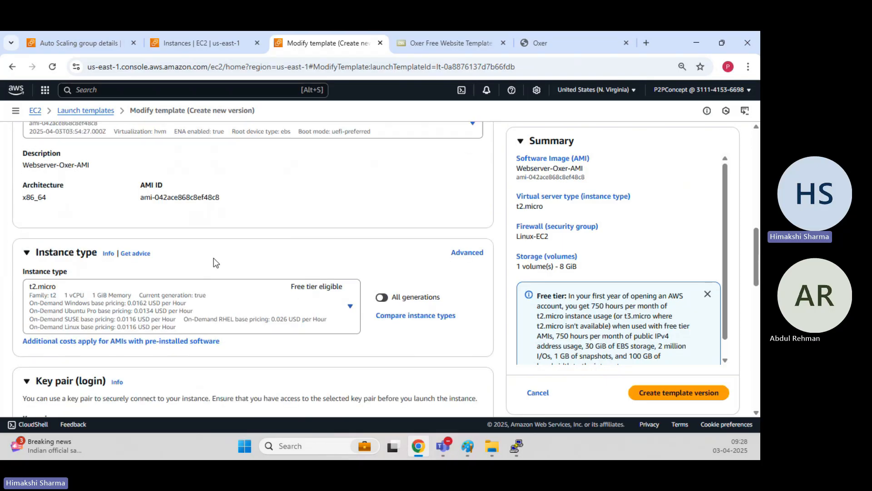
scroll(155, 296, down, 3)
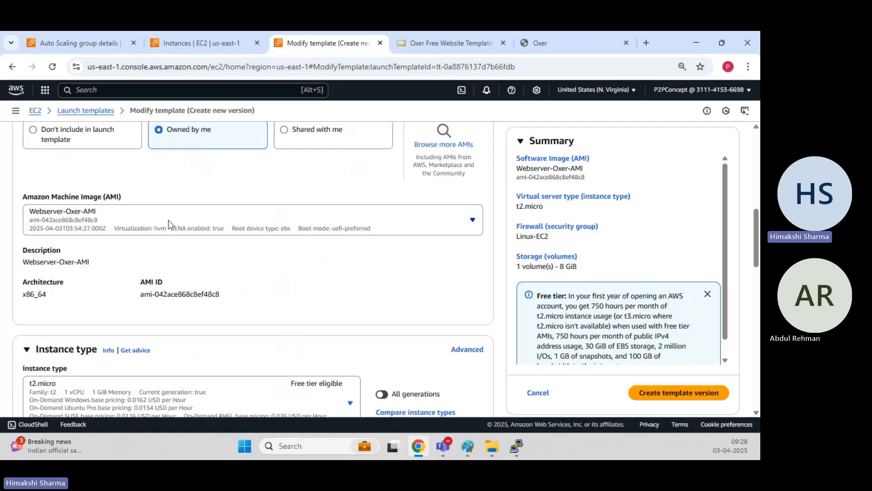
click(169, 224)
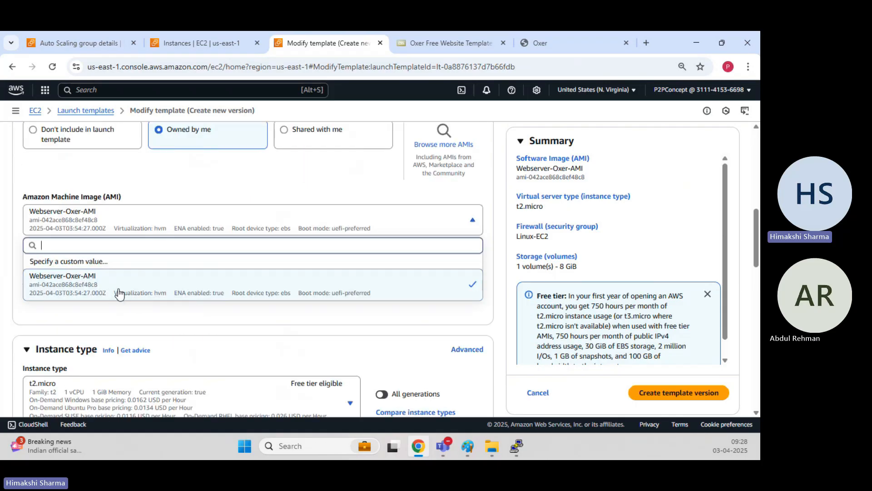
click(407, 313)
scroll(481, 318, down, 1)
scroll(399, 300, down, 1)
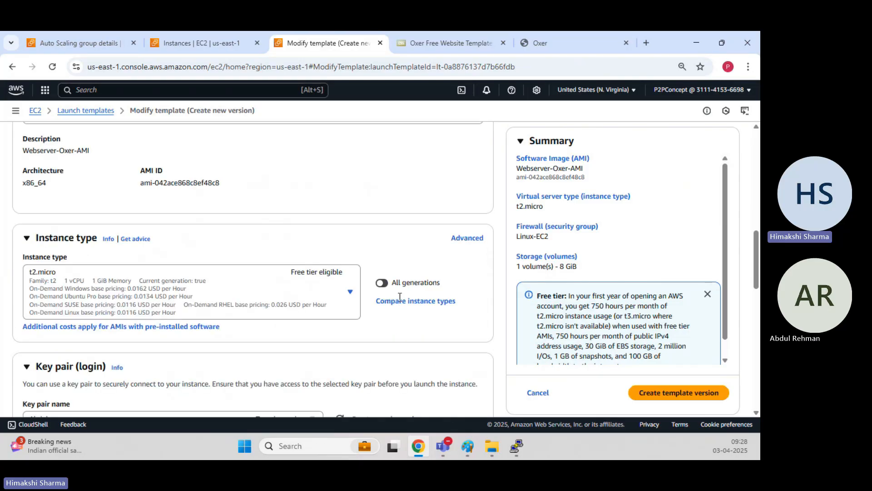
drag(220, 184, 139, 186)
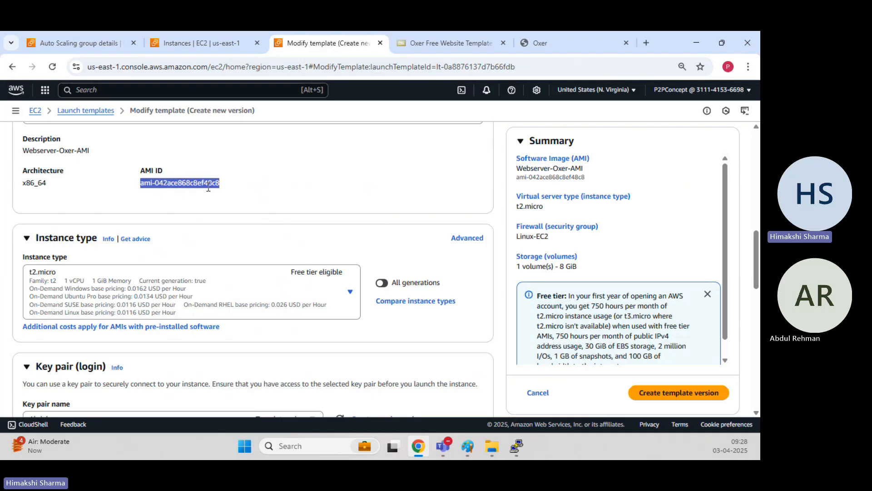
Check the chosen AMI ID against Webserver-Oxer-AMI on the AMIs page, then review the form.
click(200, 43)
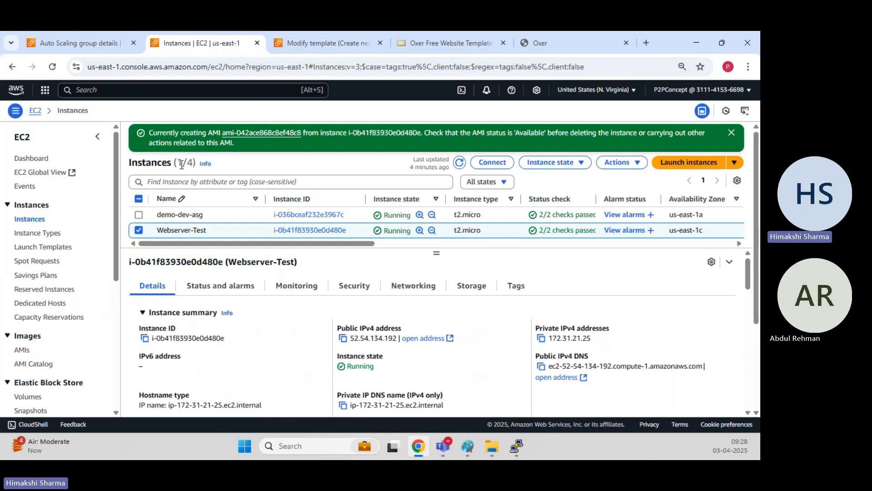
click(27, 351)
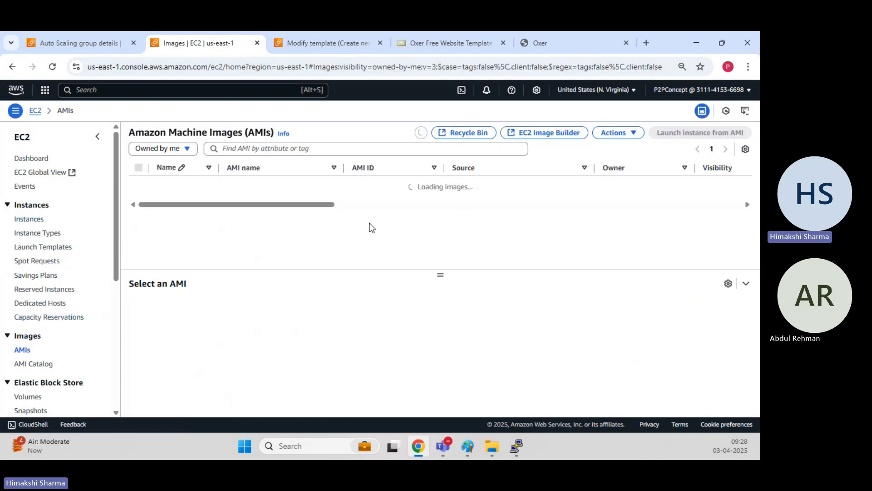
drag(432, 183, 410, 190)
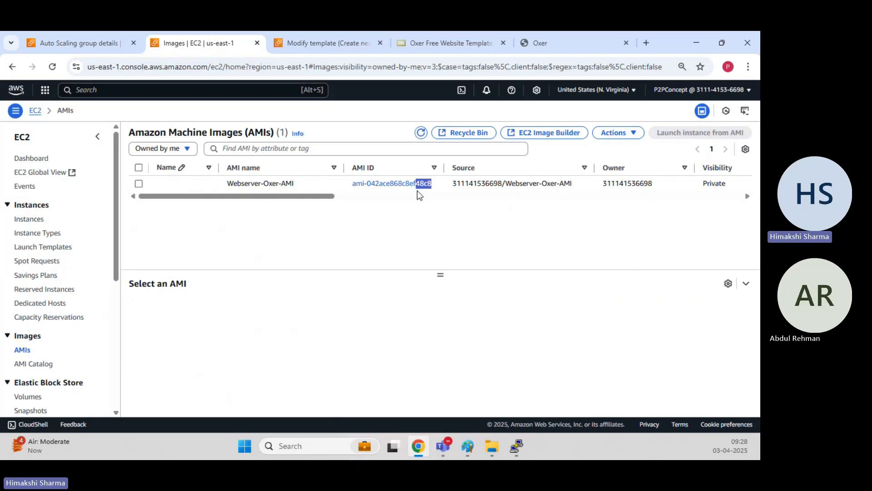
click(417, 189)
click(331, 39)
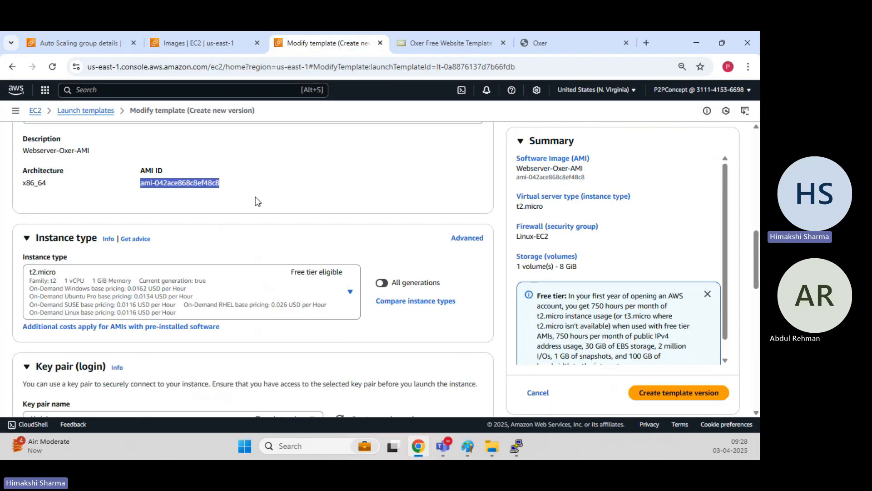
scroll(224, 197, down, 3)
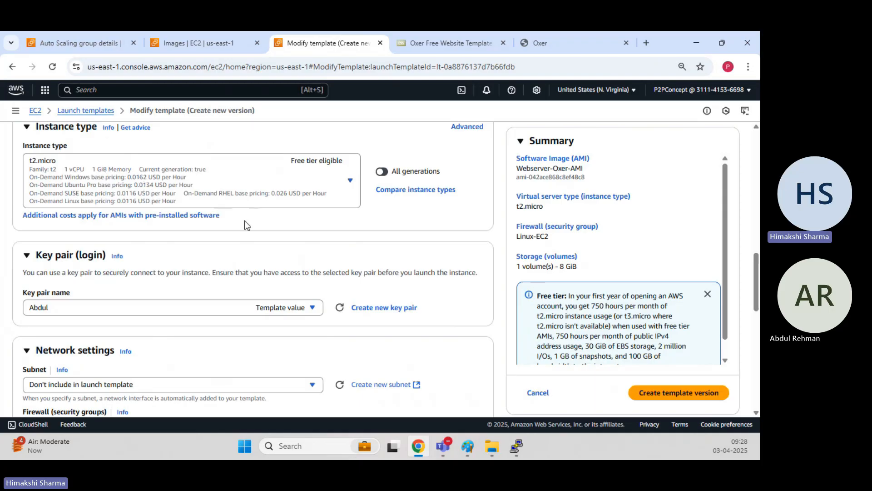
scroll(244, 219, down, 1)
scroll(140, 227, down, 2)
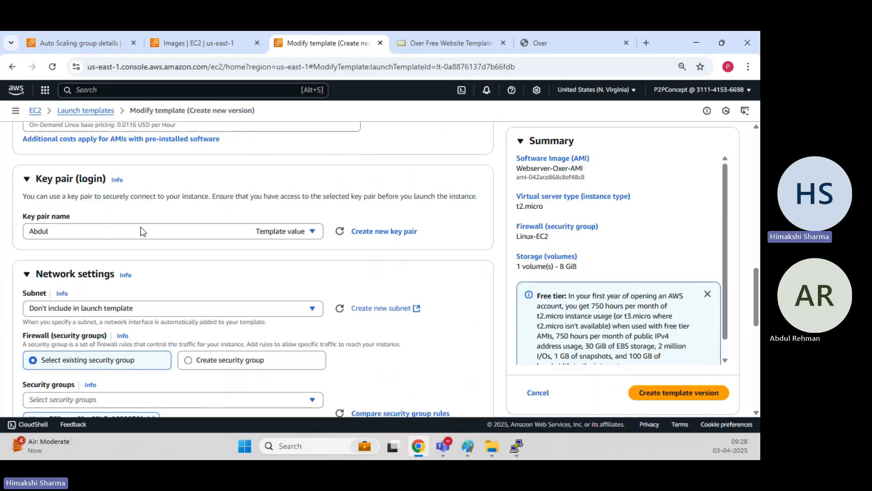
scroll(140, 281, down, 5)
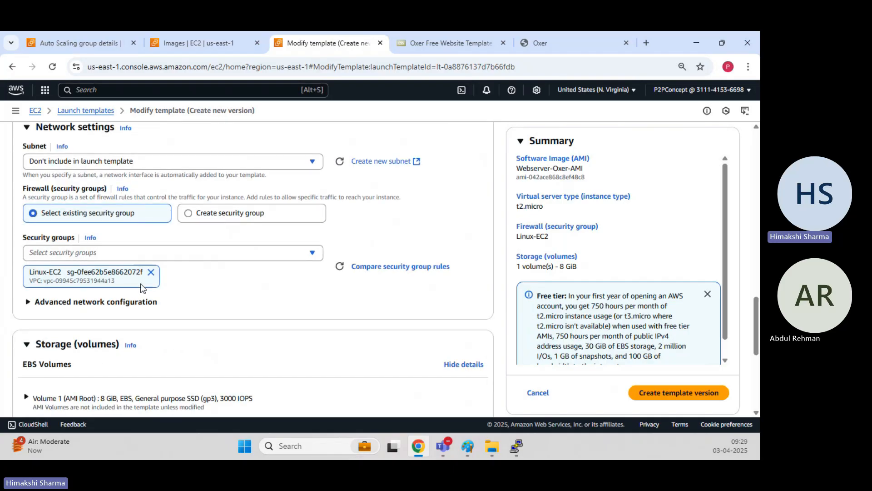
scroll(147, 284, down, 1)
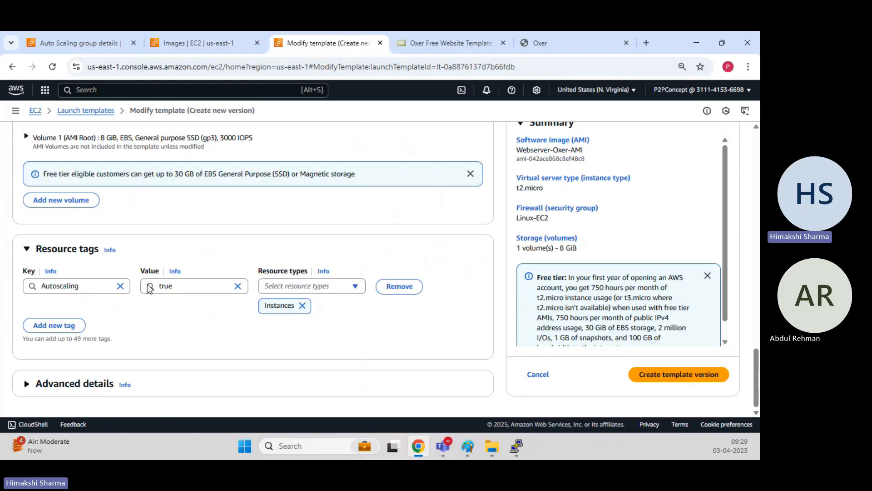
scroll(660, 324, up, 5)
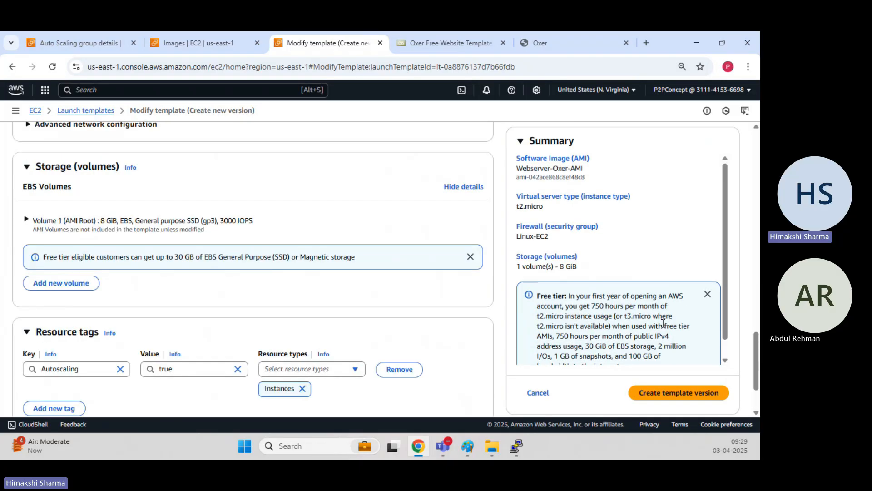
Create the template version and confirm LT-demo-website's latest version is now 2.
click(702, 392)
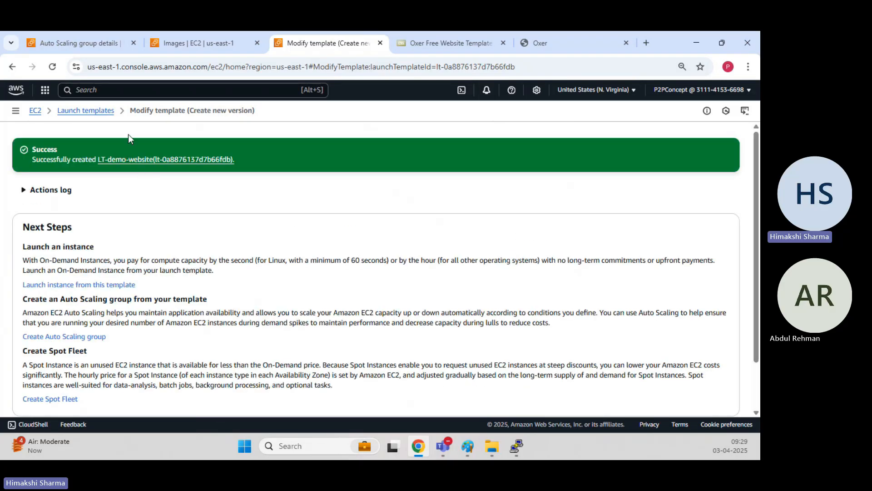
click(156, 163)
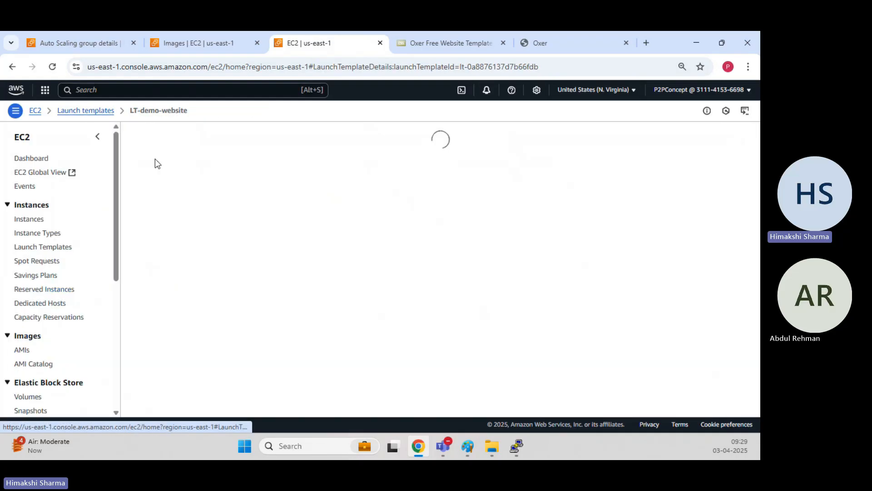
click(88, 111)
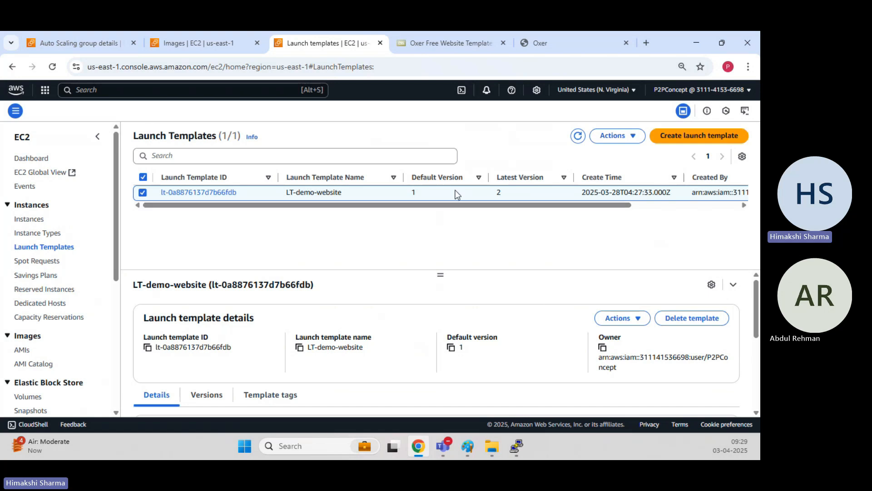
drag(507, 195, 487, 194)
click(439, 239)
click(342, 229)
In the Versions list, note version 1 is default and select version 2 for actions.
click(196, 402)
scroll(387, 283, down, 5)
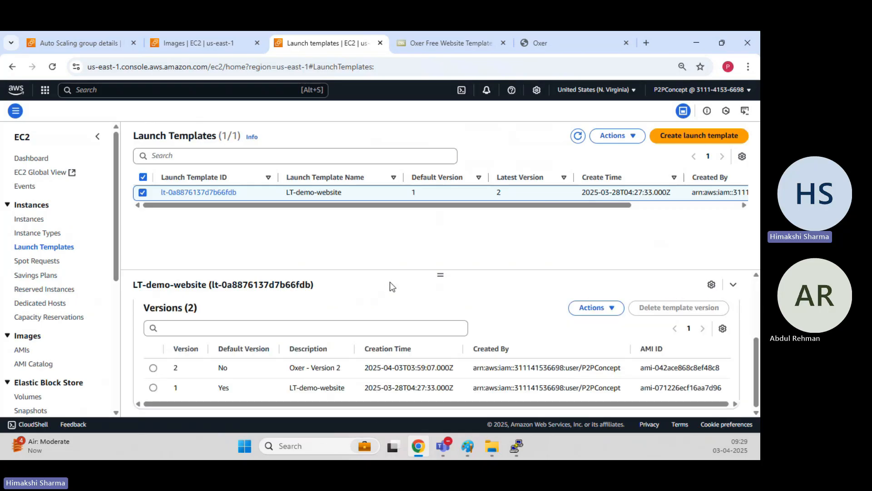
double_click(218, 389)
drag(181, 386, 228, 368)
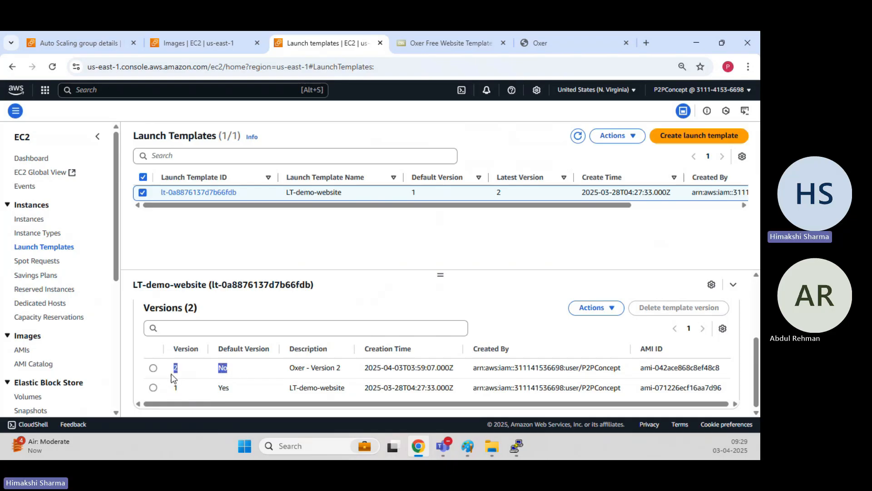
click(621, 310)
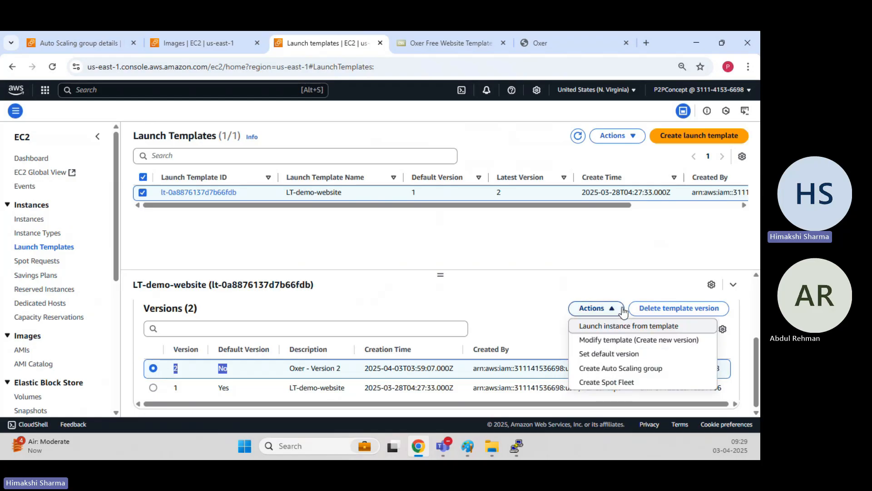
Set version 2 (Oxer - Version 2) as LT-demo-website's default version and refresh the templates list.
click(615, 353)
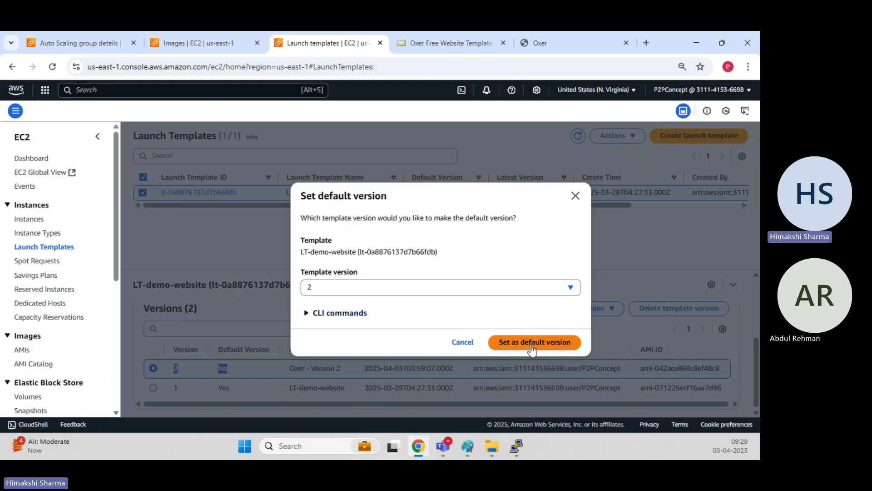
click(379, 288)
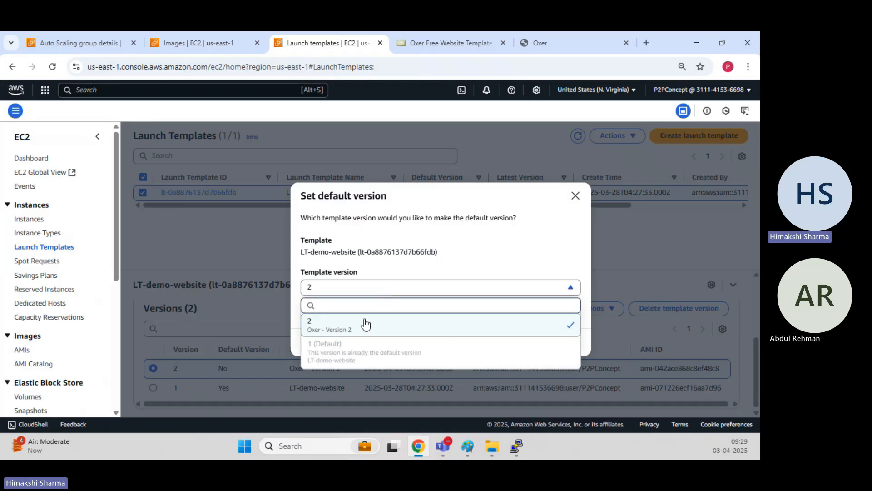
click(366, 324)
click(532, 347)
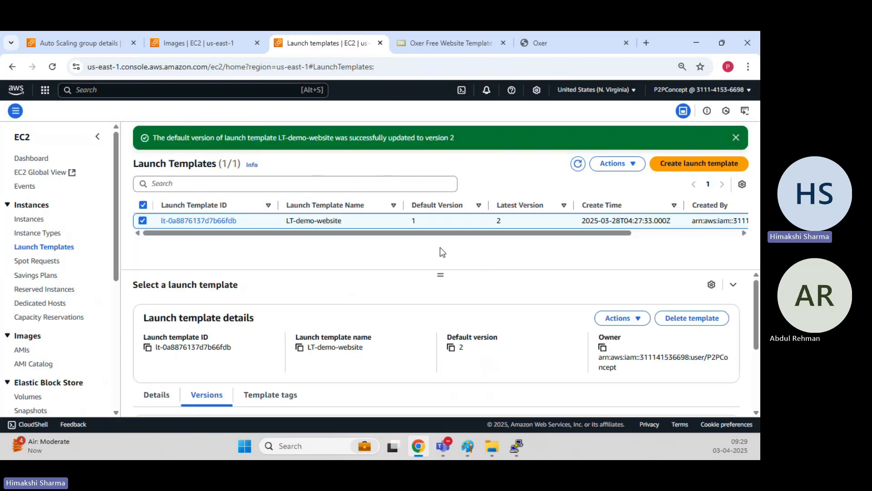
click(577, 163)
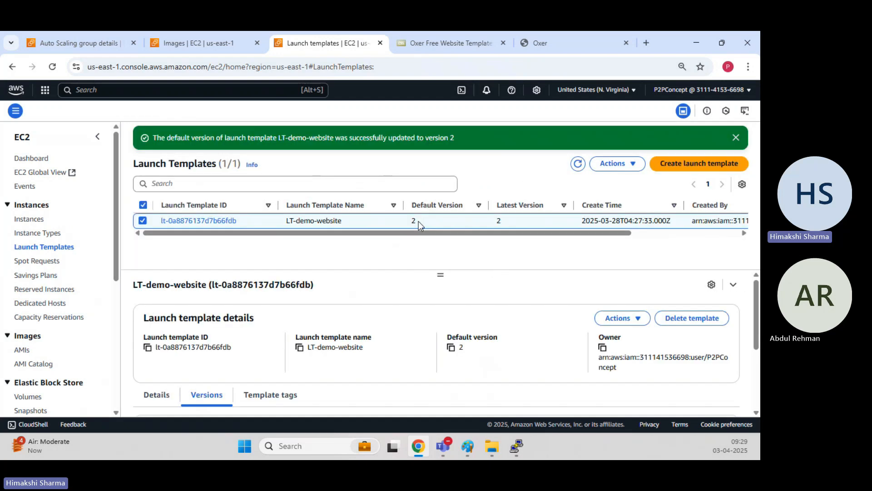
click(411, 252)
click(463, 257)
click(439, 255)
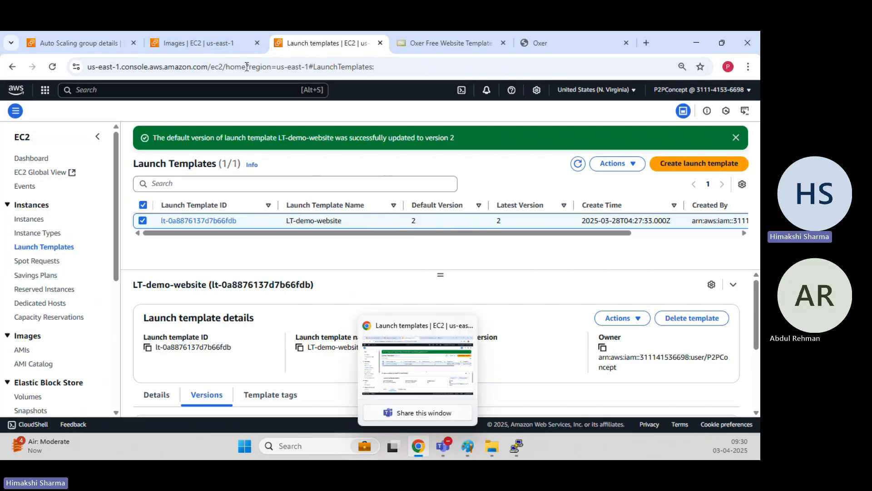
Open demo-dev-asg's edit form and confirm the launch template version is Default (2).
click(105, 41)
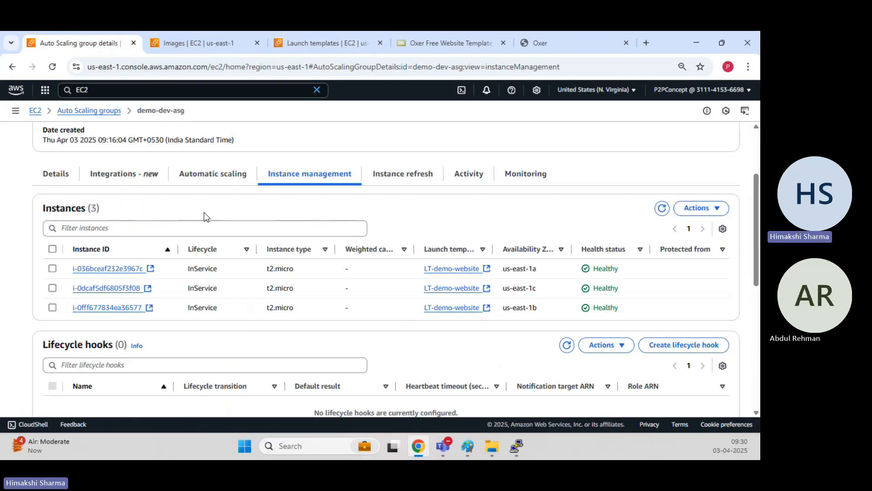
scroll(217, 210, up, 3)
click(107, 112)
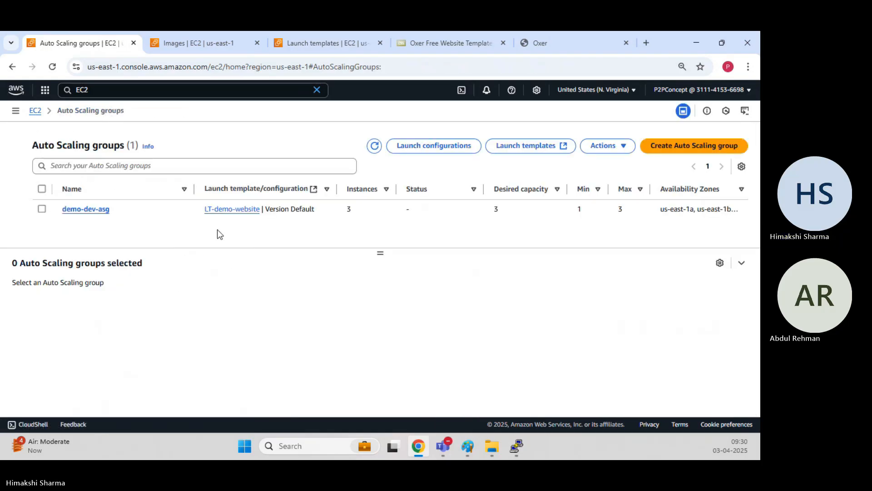
click(41, 209)
click(607, 135)
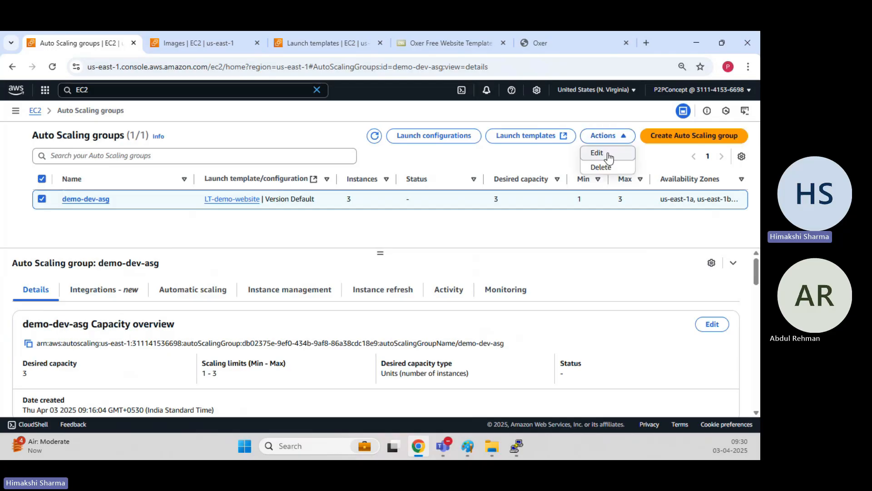
click(597, 153)
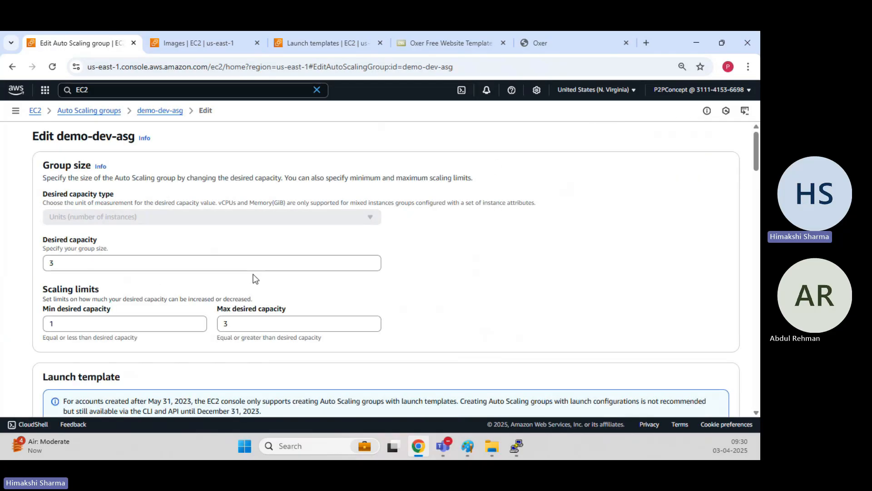
scroll(262, 263, down, 5)
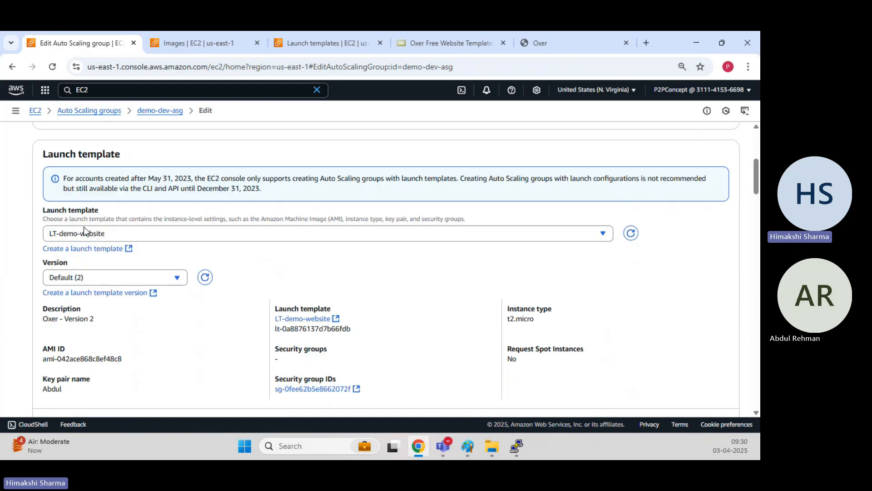
click(133, 282)
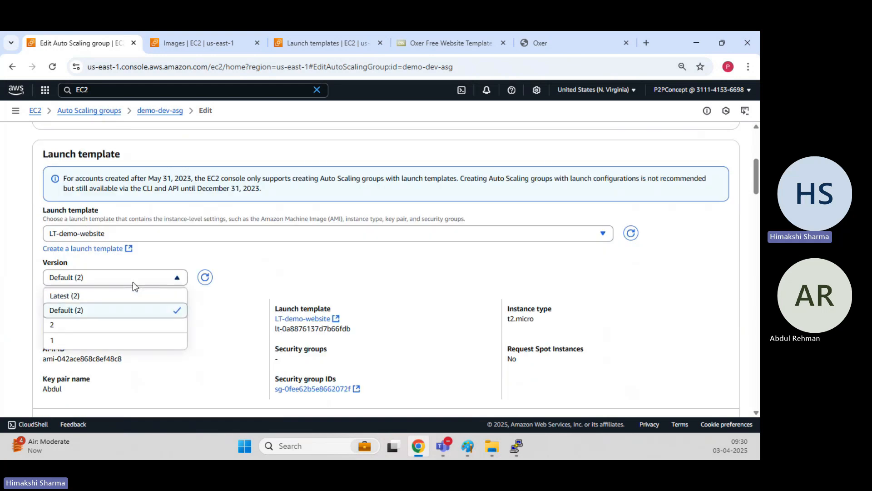
click(113, 312)
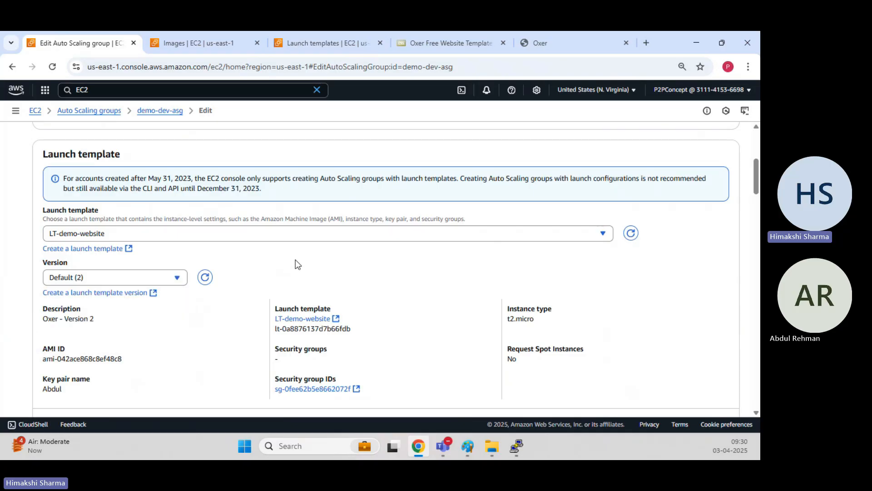
Review the edit form, then return to the Auto Scaling groups list with demo-dev-asg selected.
scroll(295, 261, down, 1)
scroll(296, 260, down, 3)
scroll(295, 259, up, 8)
scroll(295, 259, down, 3)
scroll(296, 261, down, 1)
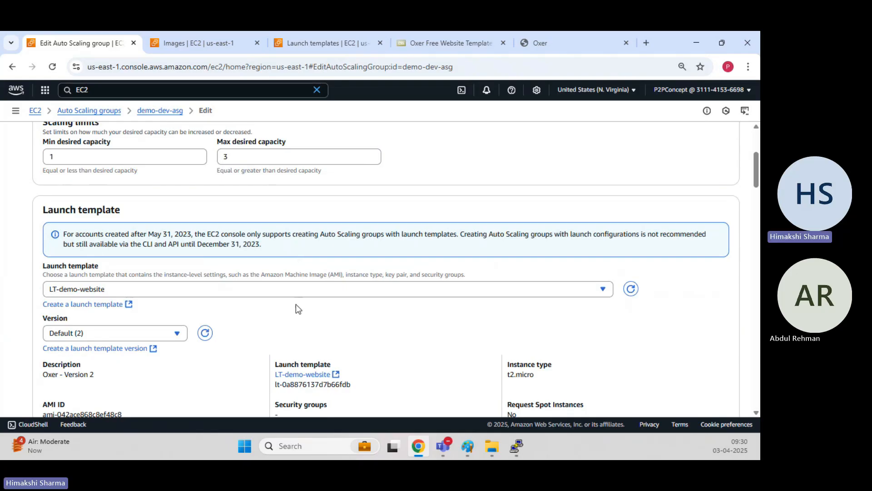
scroll(296, 303, up, 4)
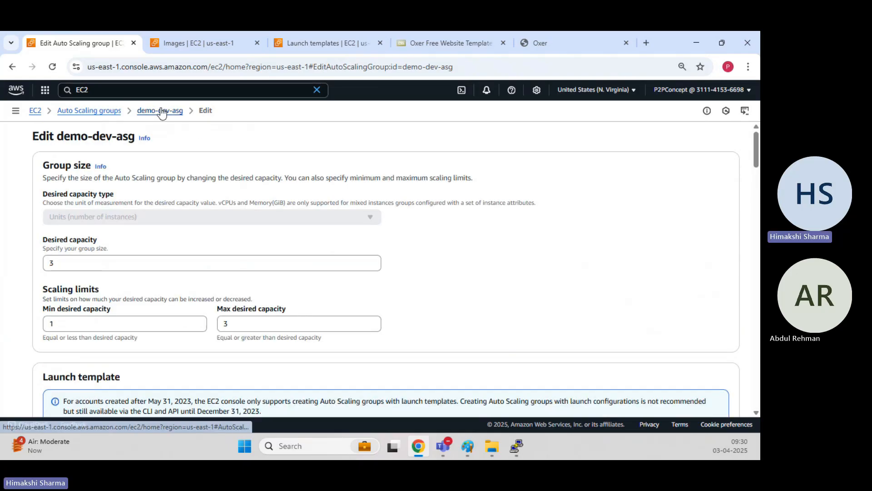
click(160, 109)
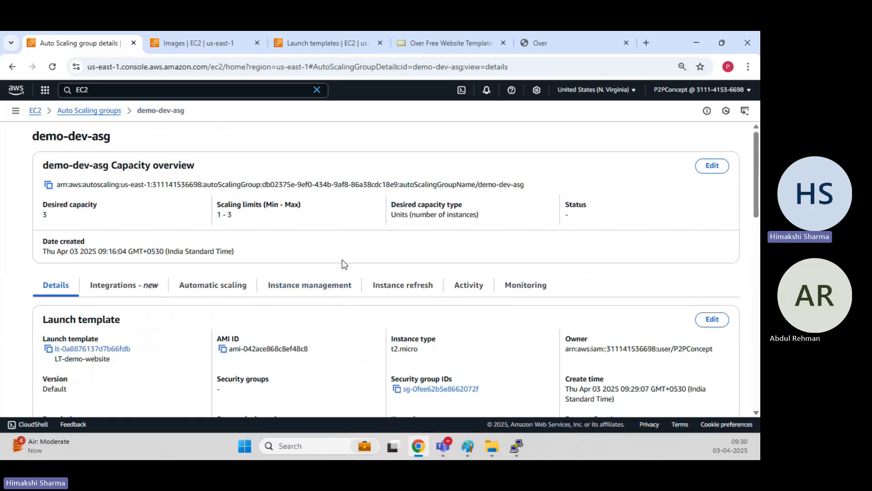
scroll(345, 260, down, 5)
scroll(344, 259, up, 5)
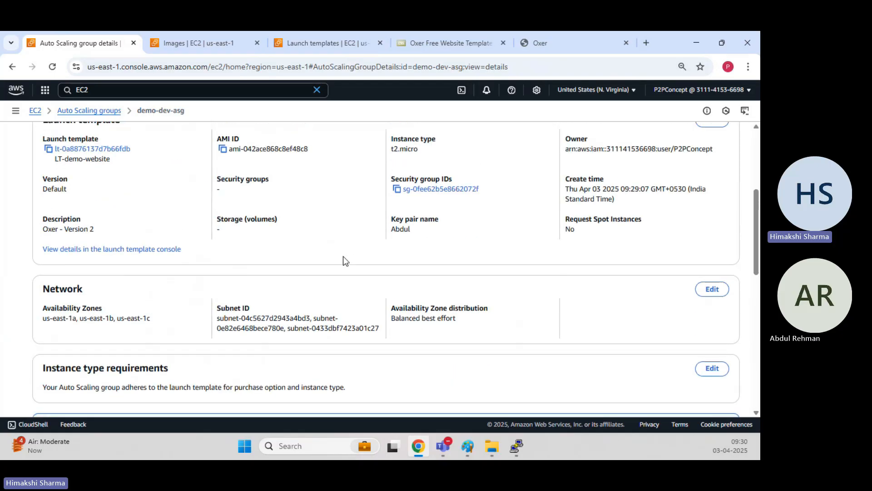
click(97, 111)
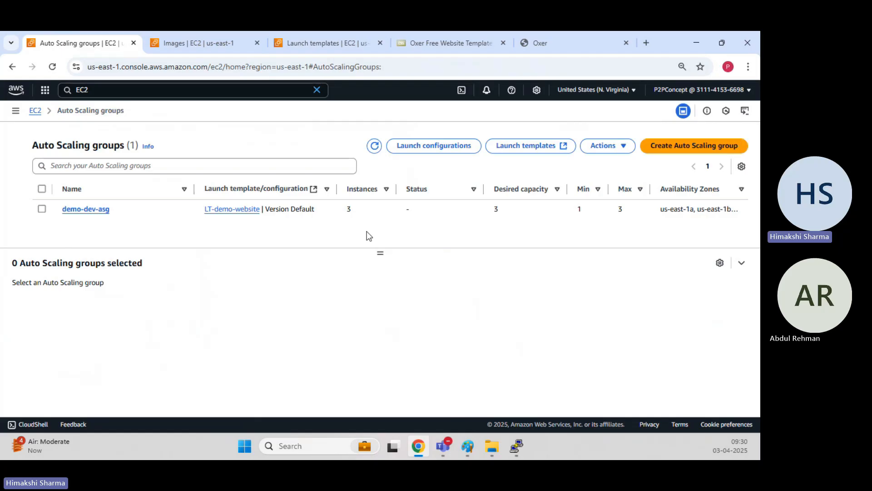
click(43, 209)
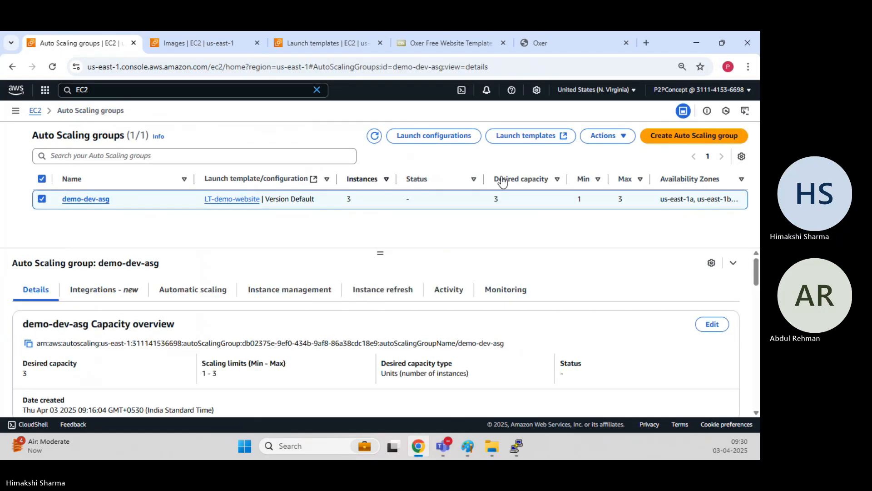
Reopen demo-dev-asg's edit form and keep launch template version Default (2).
click(587, 147)
click(606, 151)
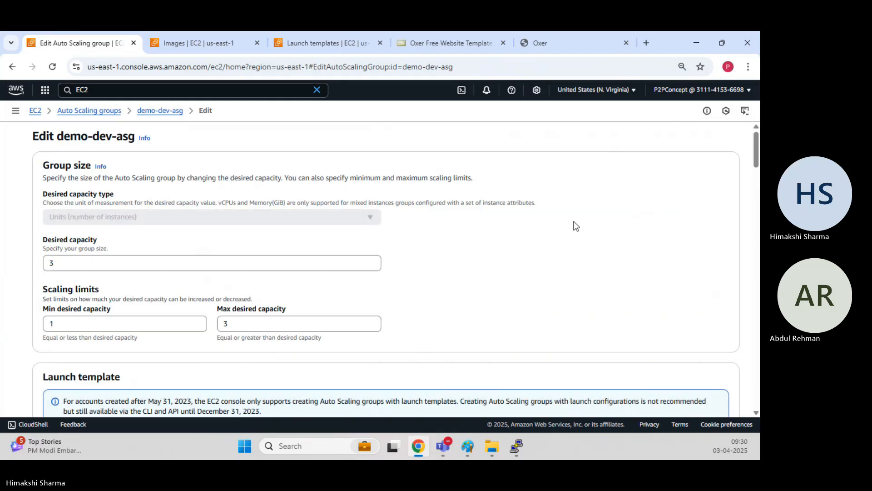
scroll(576, 225, down, 5)
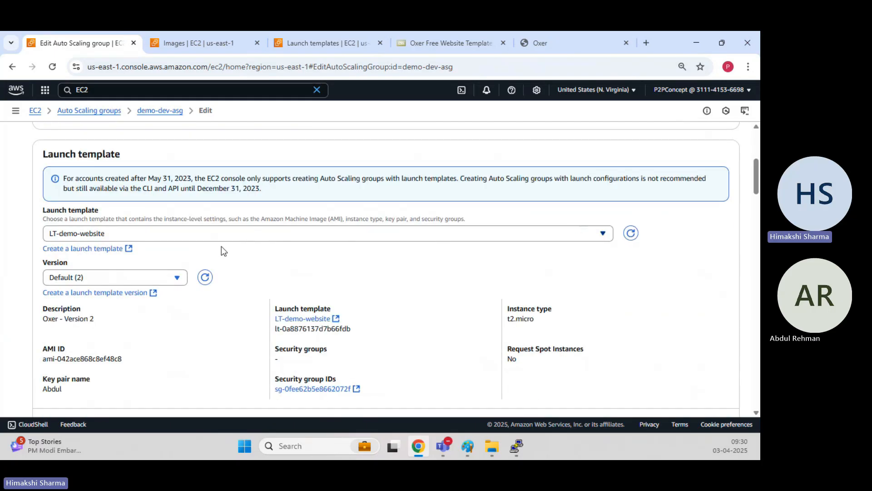
click(160, 277)
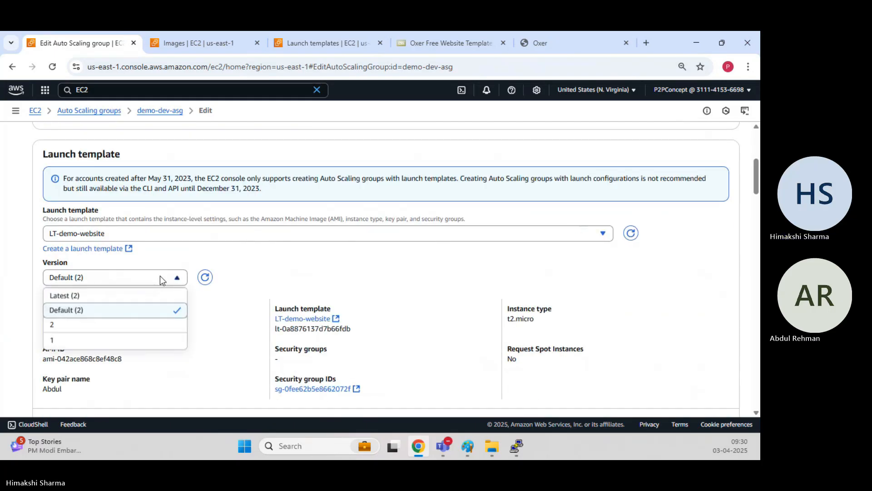
click(145, 308)
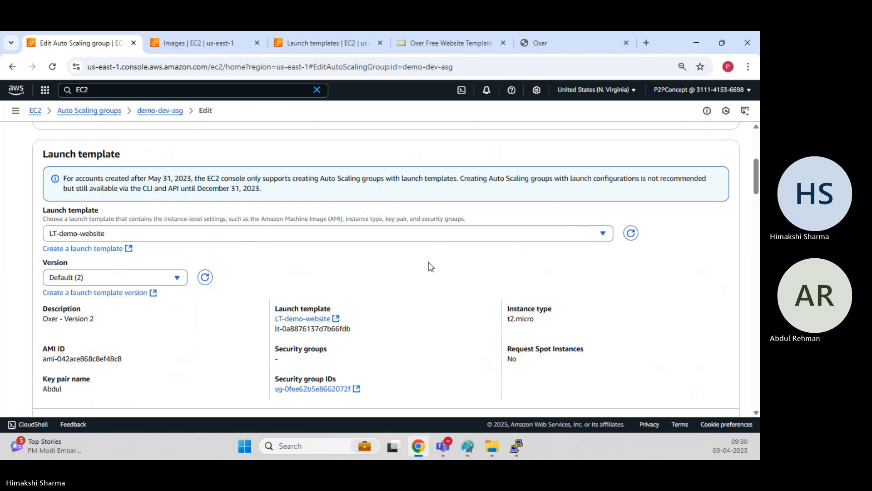
scroll(429, 263, down, 4)
scroll(429, 261, down, 15)
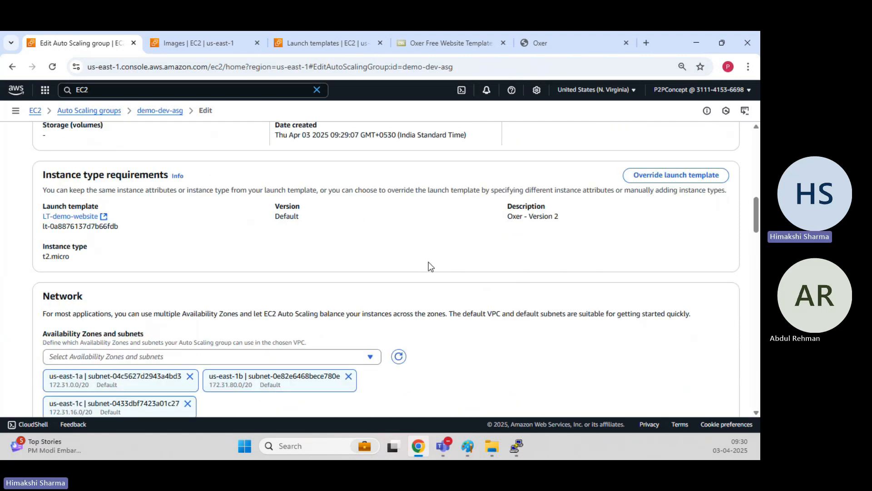
scroll(431, 264, down, 8)
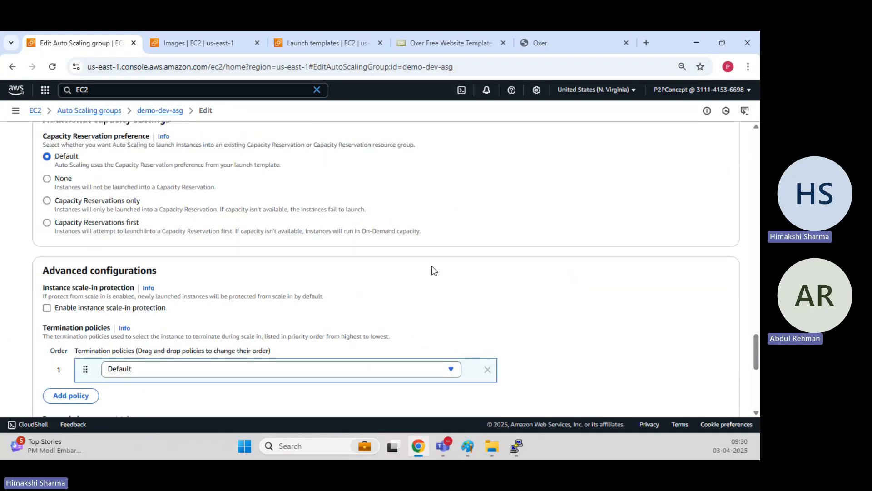
scroll(431, 265, up, 20)
scroll(432, 265, up, 9)
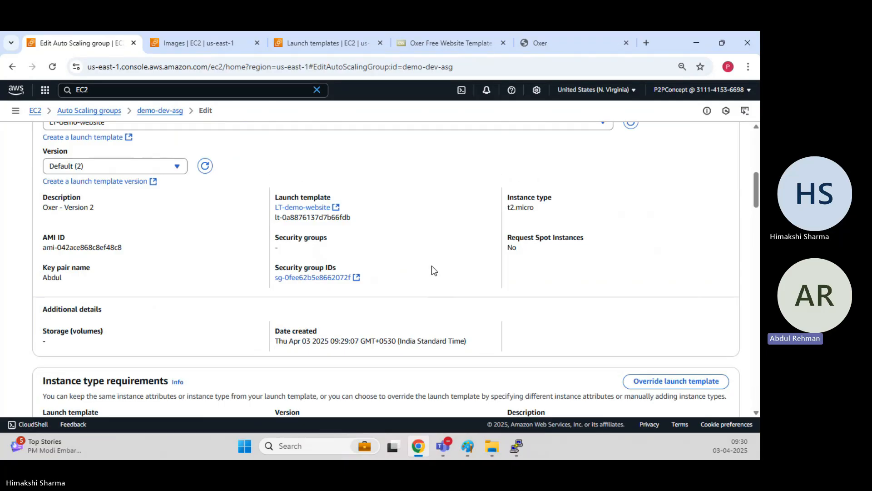
Check the t2.micro instance type and recheck the version list without changing it.
drag(507, 207, 537, 206)
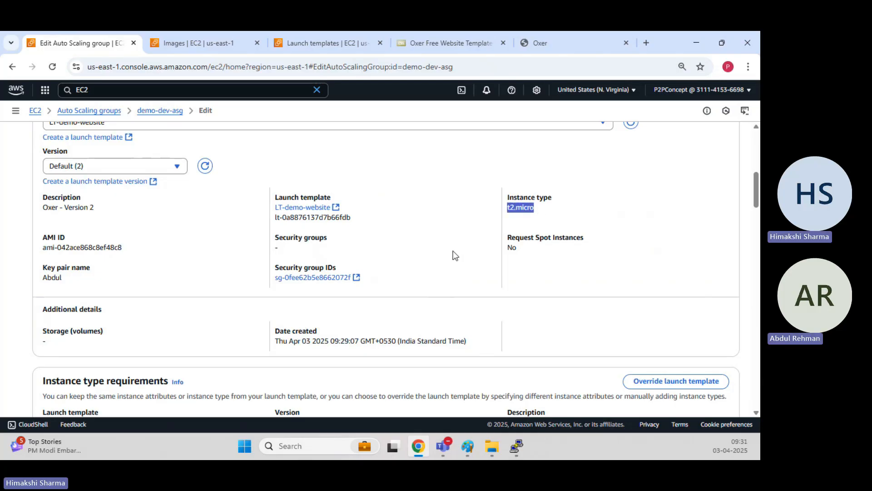
scroll(454, 255, up, 1)
drag(123, 302, 46, 300)
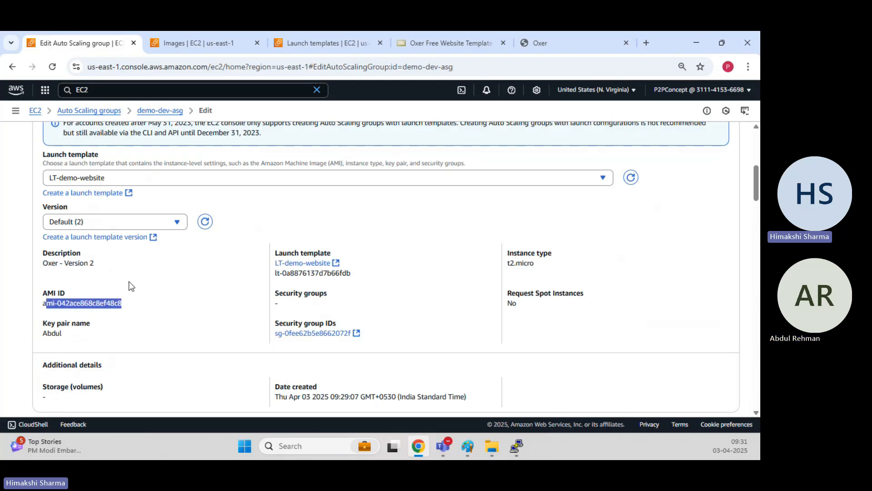
click(144, 222)
click(249, 239)
scroll(249, 233, up, 5)
Return to demo-dev-asg's details and review its six successful launches in the Activity history.
scroll(302, 164, up, 1)
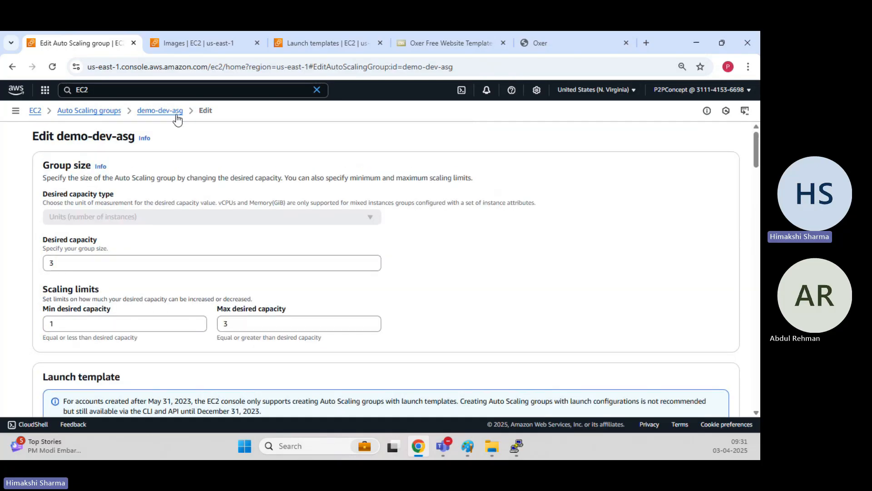
click(176, 115)
click(464, 274)
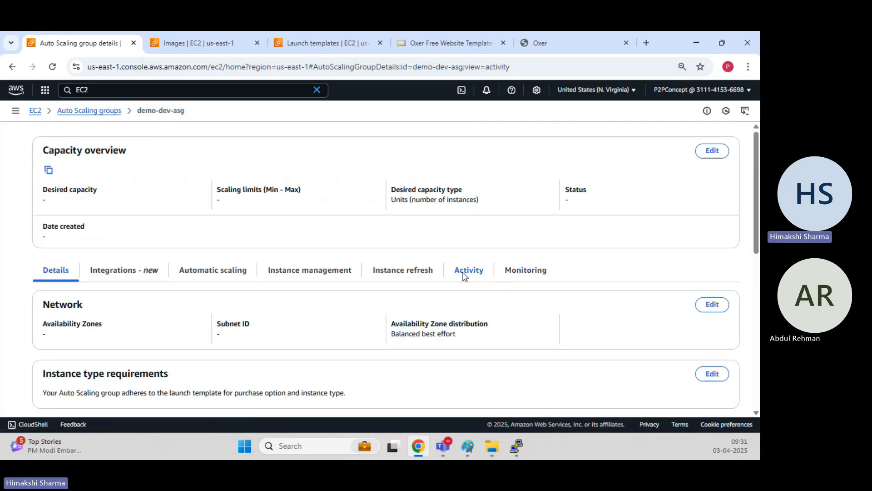
scroll(295, 291, down, 5)
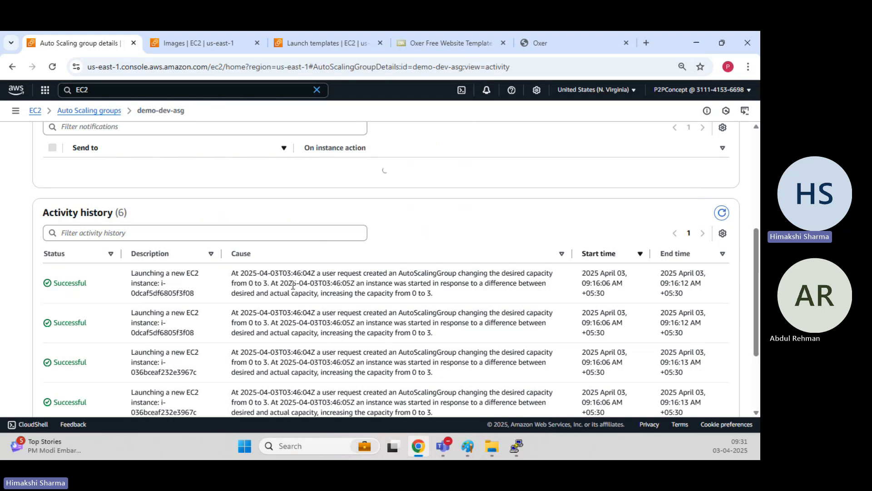
scroll(293, 286, down, 3)
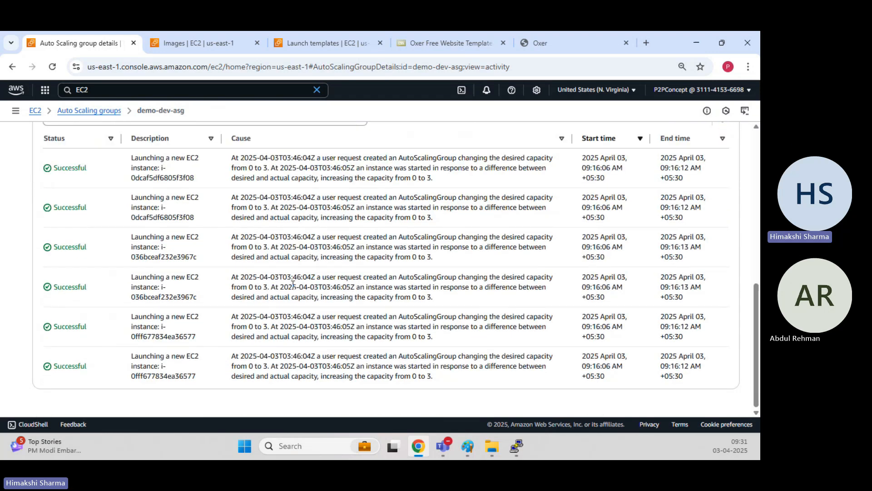
scroll(293, 284, up, 1)
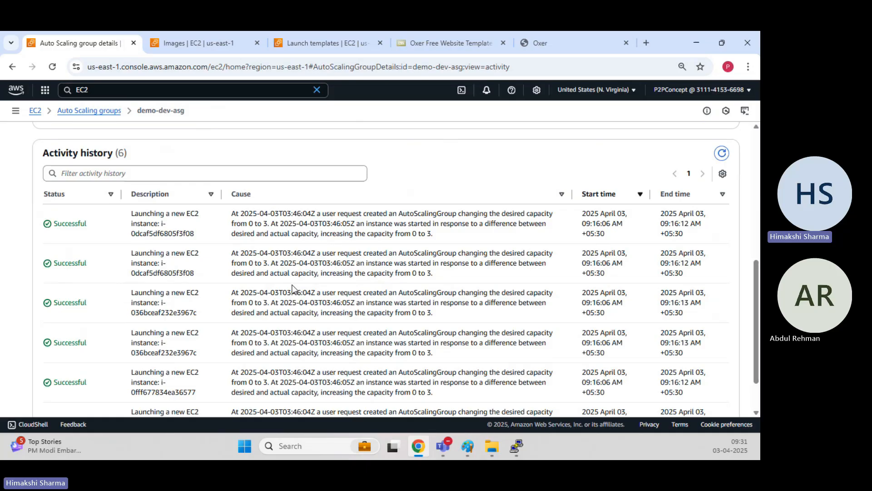
scroll(293, 289, down, 1)
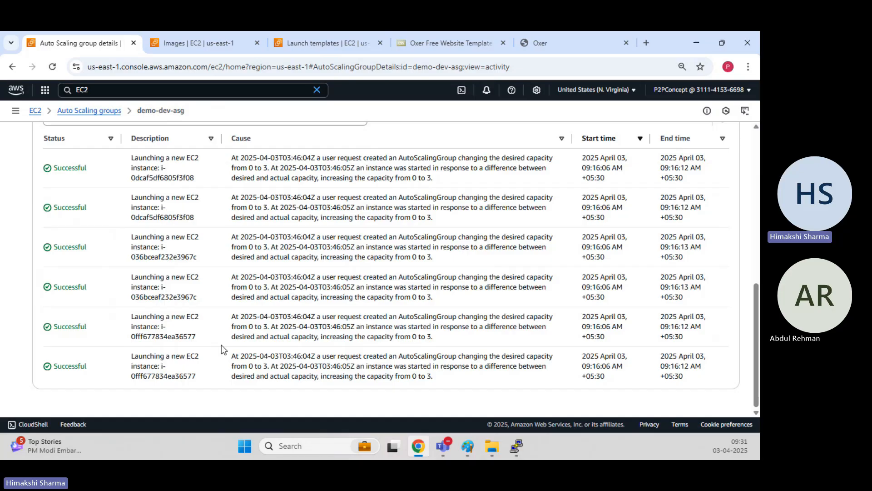
Open demo-dev-asg's Group size settings and close them without changes.
scroll(222, 344, up, 1)
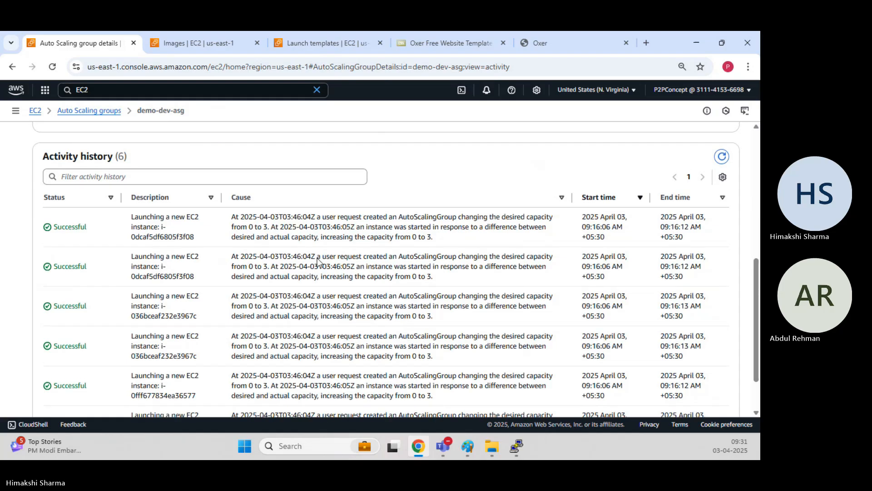
scroll(318, 259, up, 5)
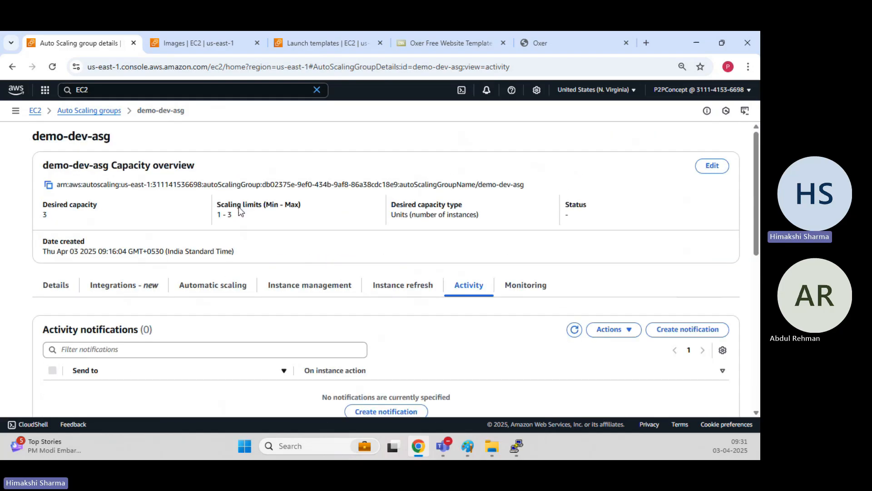
click(712, 166)
click(515, 160)
Go back to the Auto Scaling groups list and start editing demo-dev-asg.
click(110, 110)
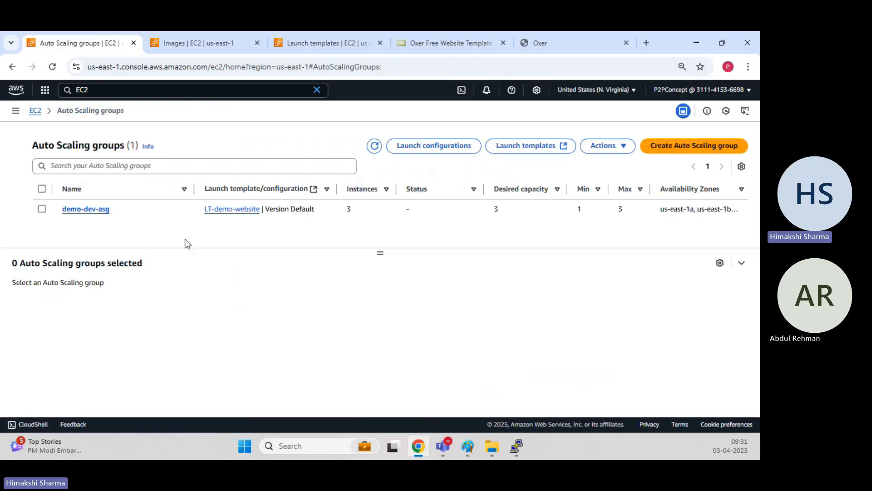
click(41, 209)
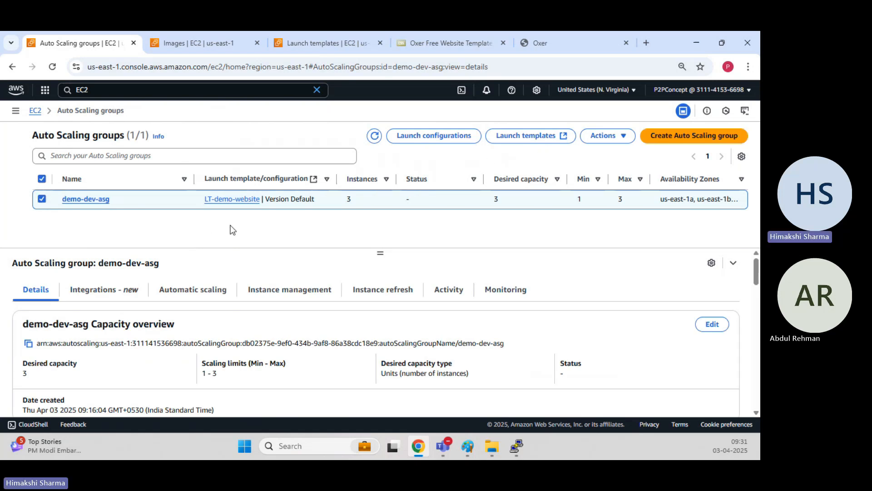
double_click(348, 200)
click(596, 136)
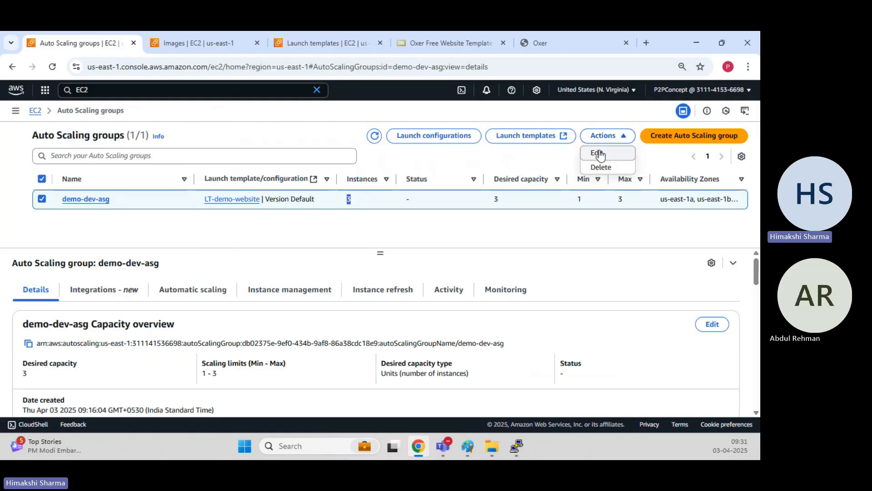
click(597, 153)
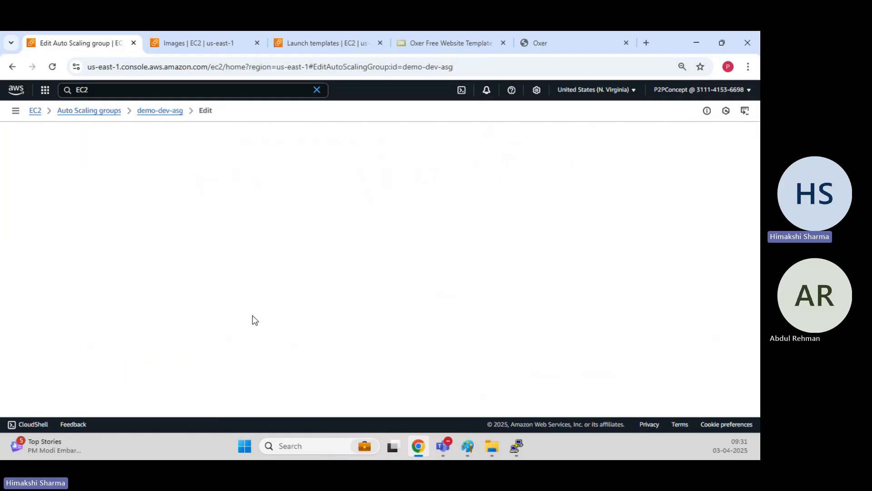
Keep launch template LT-demo-website at version Default (2) and save the group.
scroll(273, 284, down, 2)
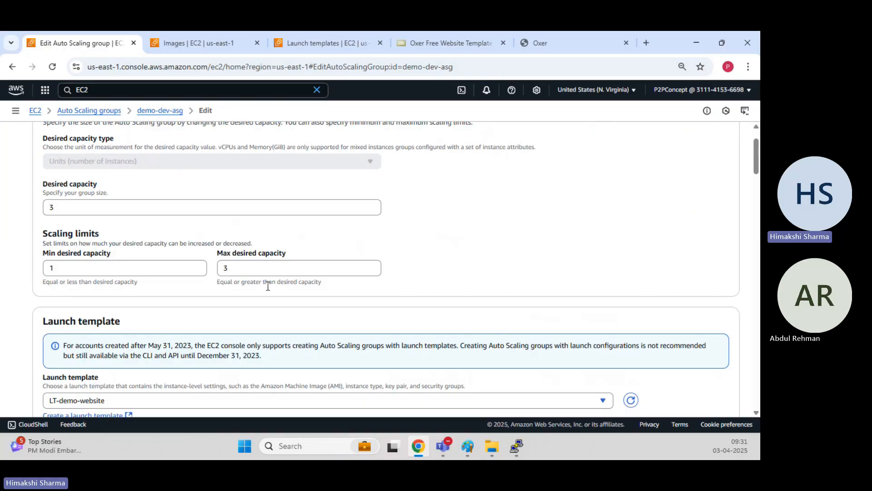
scroll(258, 288, down, 1)
scroll(227, 287, down, 3)
click(176, 277)
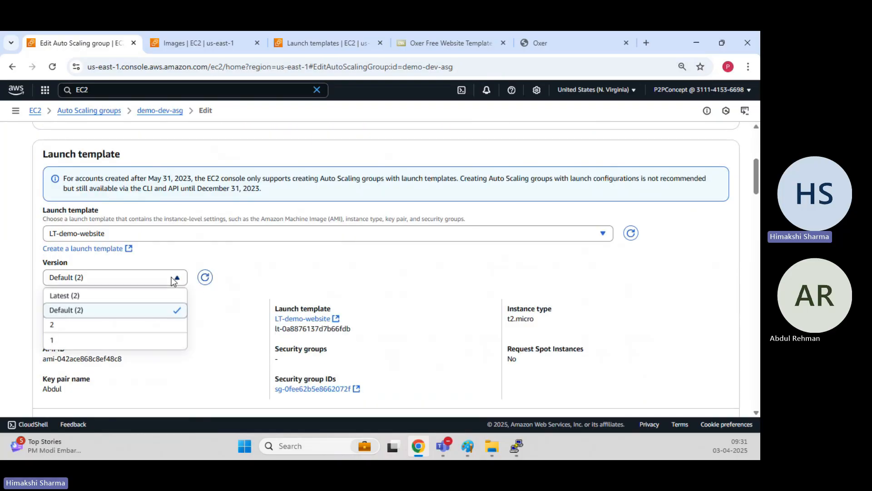
click(97, 313)
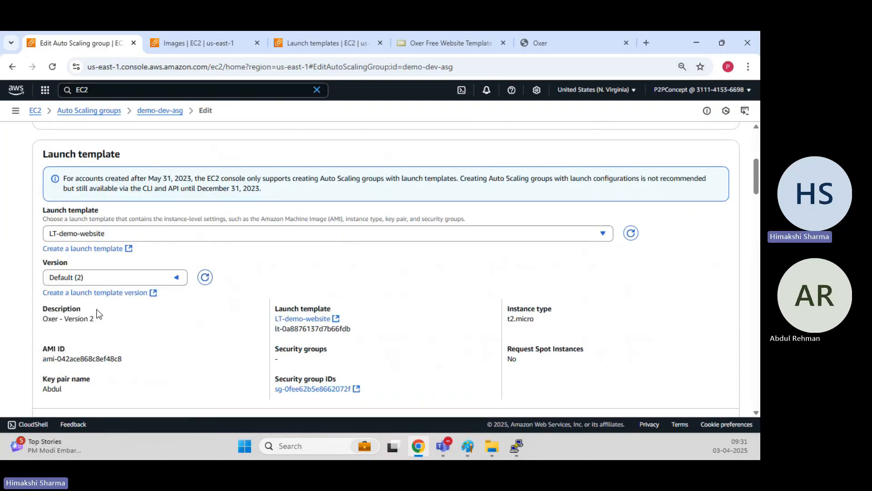
scroll(278, 233, up, 5)
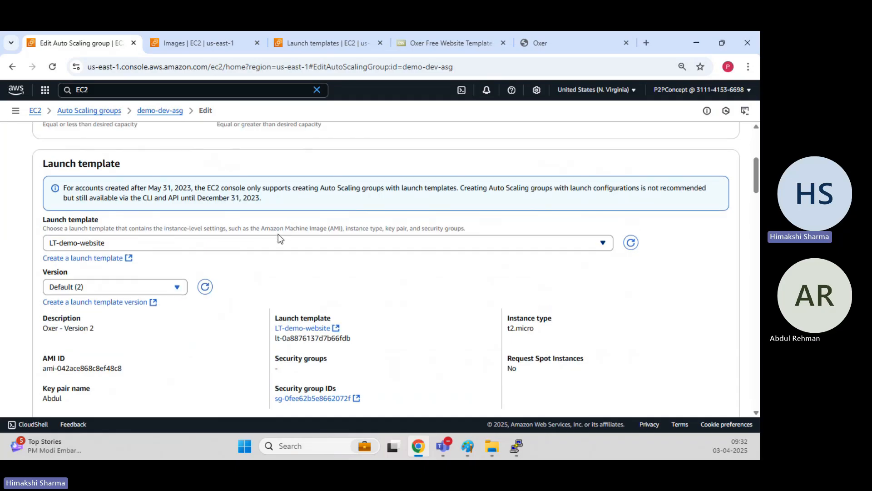
scroll(278, 233, down, 12)
scroll(284, 237, down, 15)
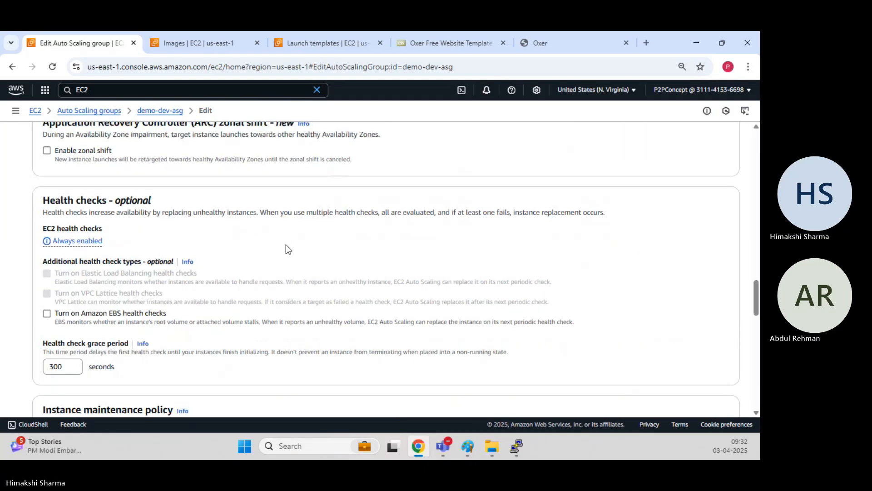
click(715, 389)
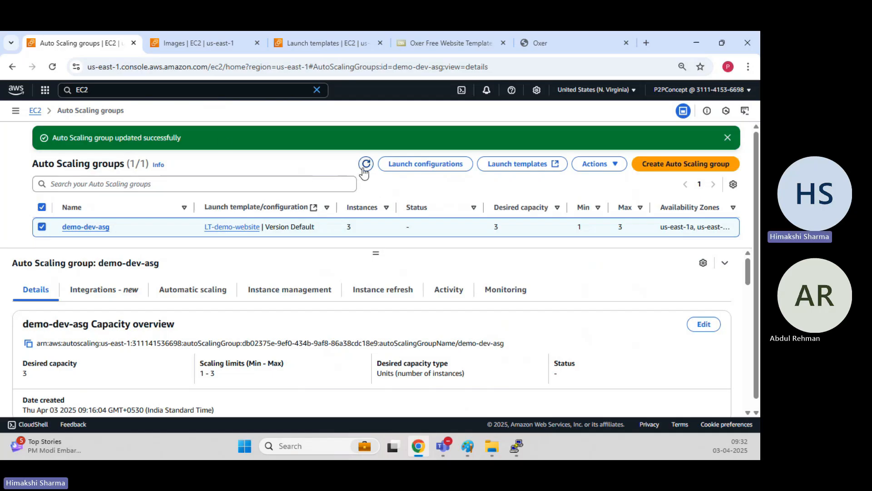
Reload the groups list, dismiss the update message, and open demo-dev-asg's details.
drag(290, 226, 314, 224)
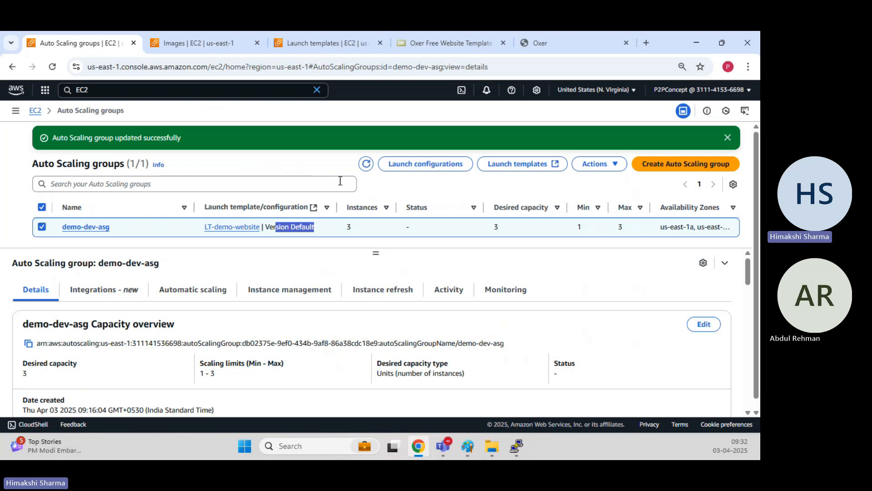
click(367, 164)
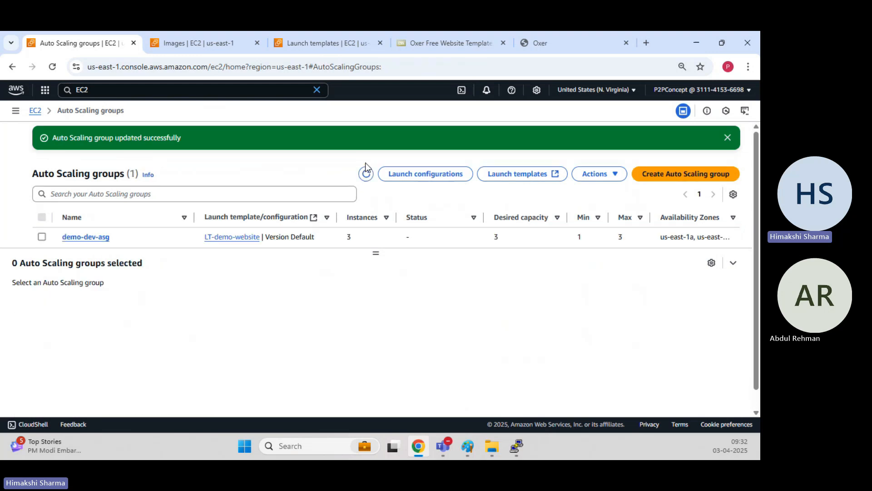
click(726, 140)
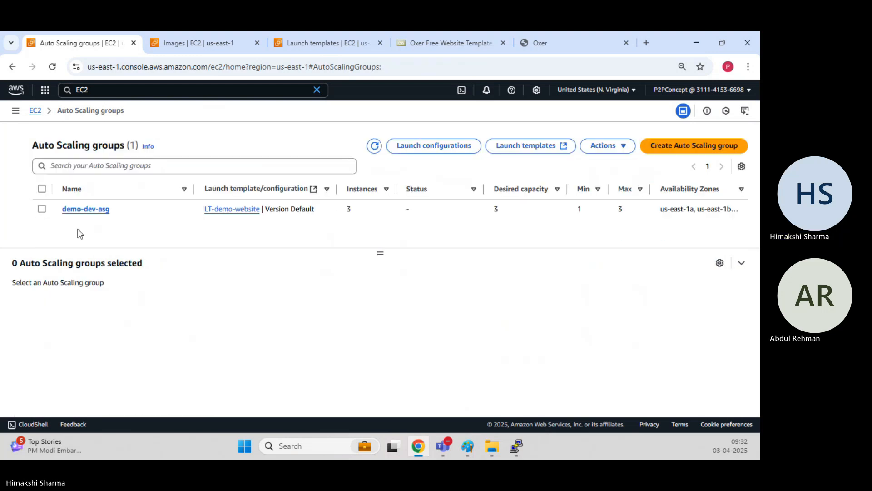
click(84, 210)
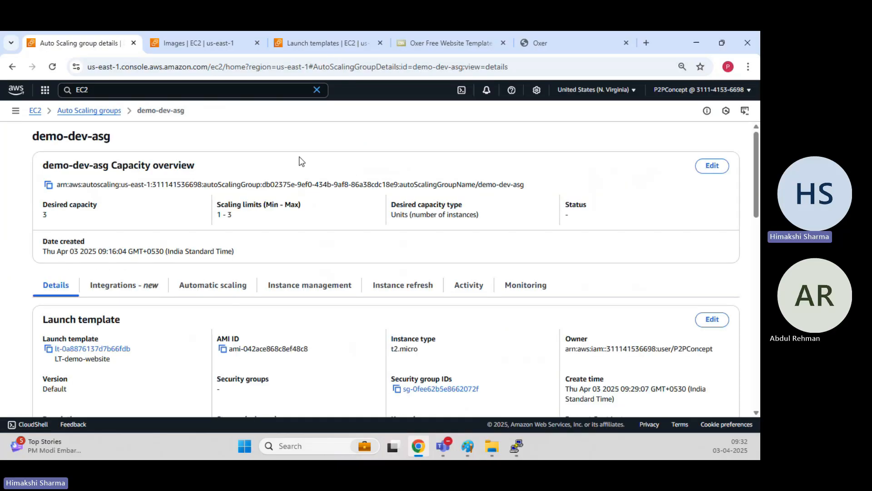
Reload demo-dev-asg's Activity history until it shows three successful instance launches.
click(470, 286)
scroll(318, 243, down, 5)
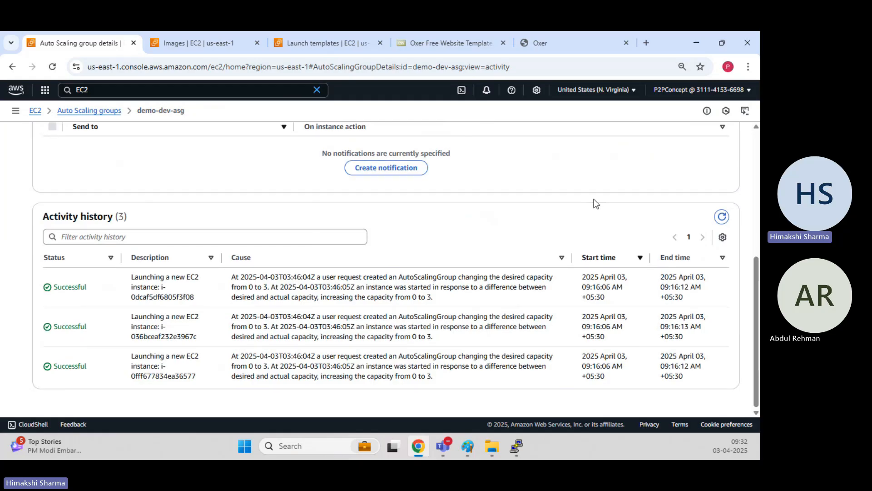
click(724, 219)
scroll(508, 249, down, 2)
click(721, 216)
click(722, 218)
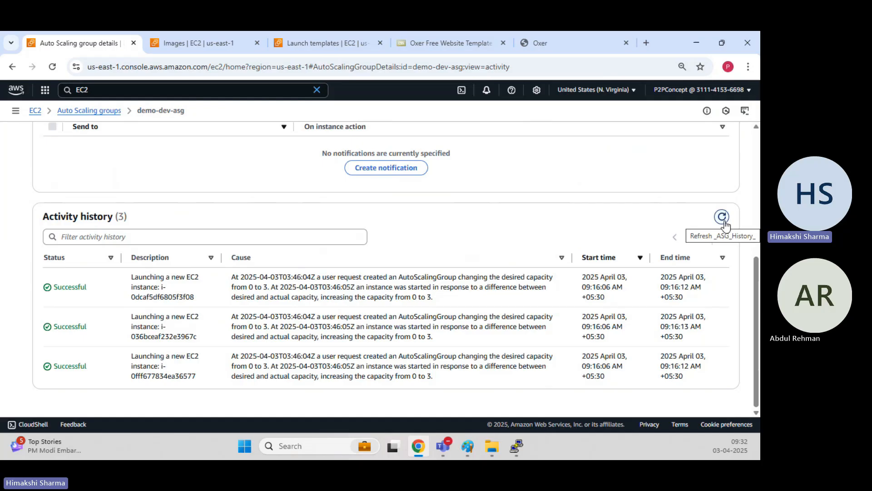
click(723, 220)
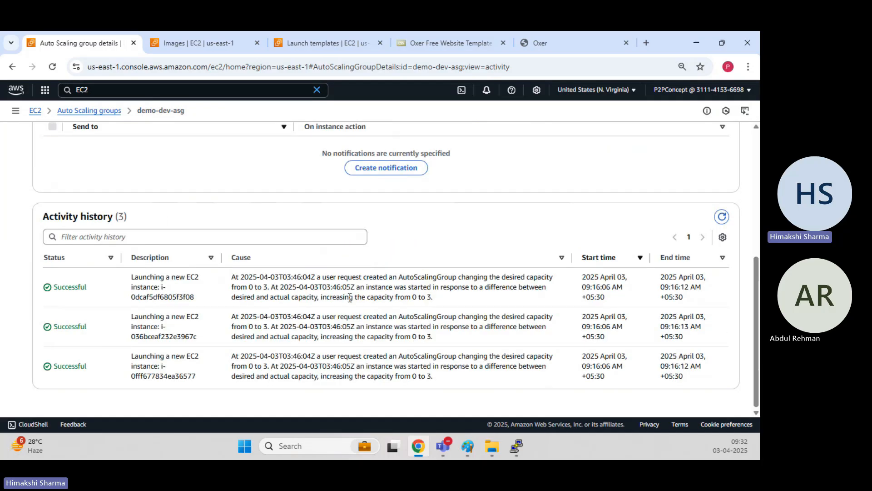
click(722, 217)
scroll(352, 313, up, 5)
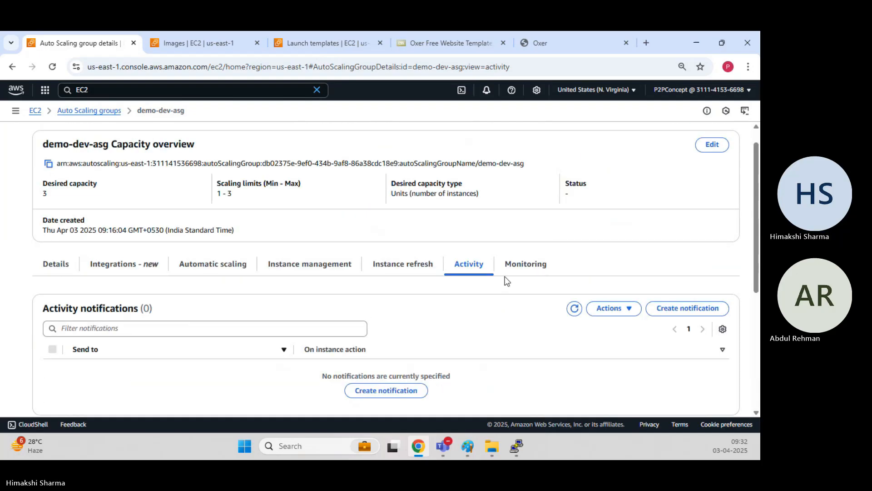
Check the Instance refresh tab and reload the Activity history three times in between.
click(416, 272)
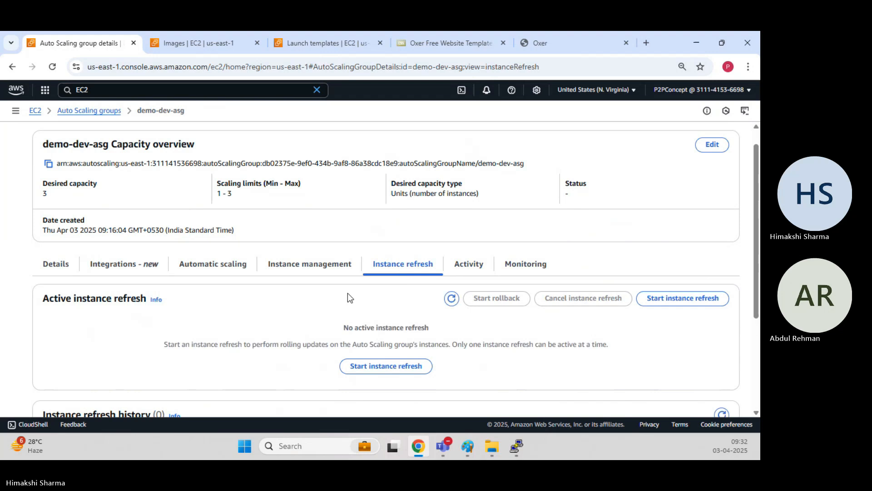
scroll(348, 298, down, 3)
scroll(349, 298, up, 4)
click(467, 282)
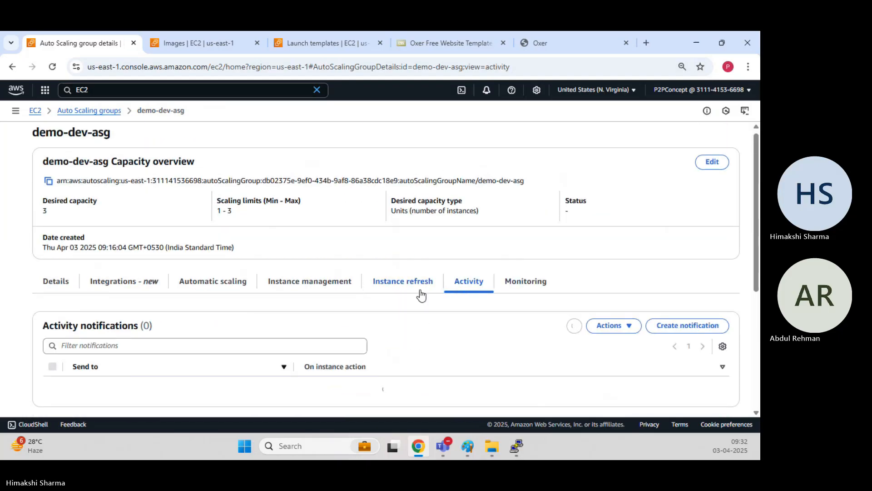
scroll(411, 293, down, 5)
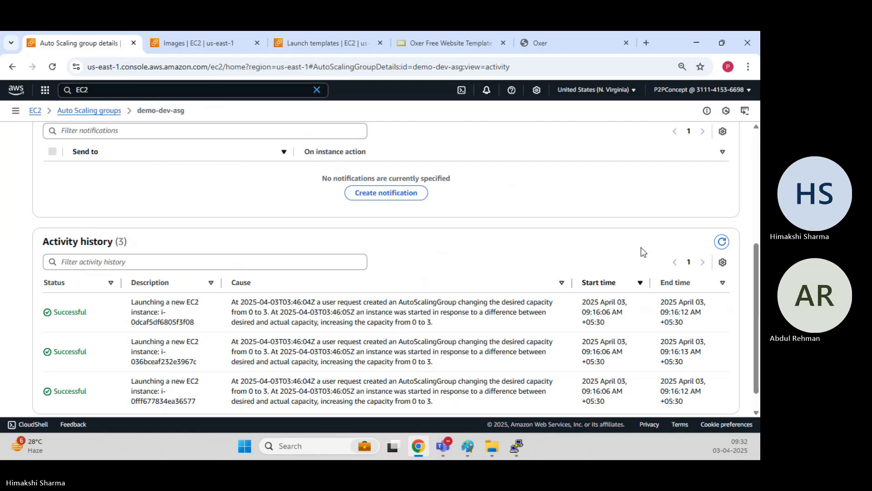
click(722, 242)
click(721, 242)
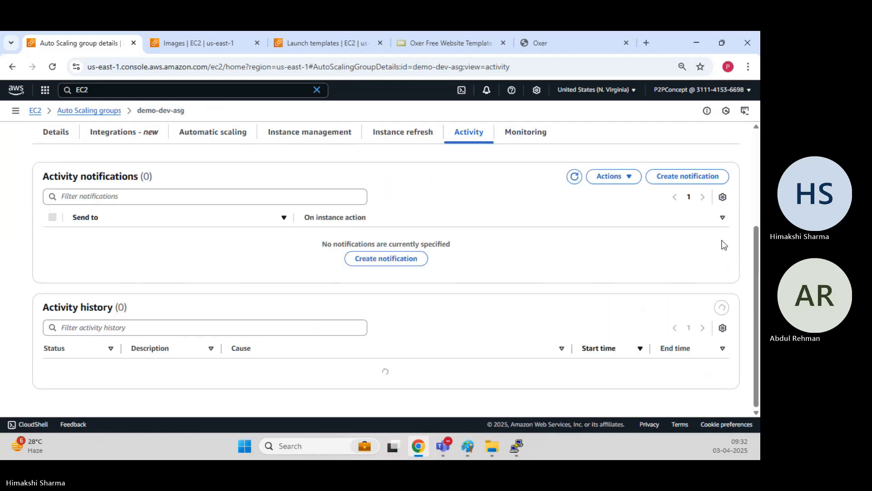
click(722, 241)
scroll(418, 260, up, 3)
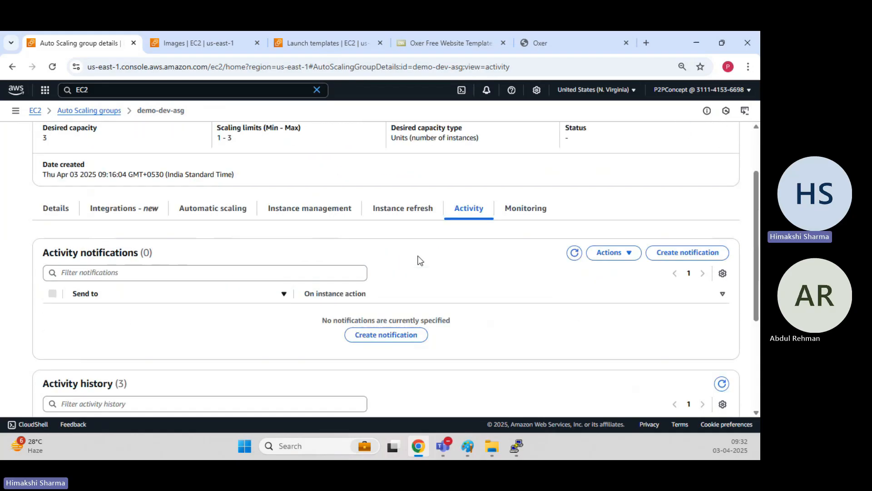
click(385, 209)
scroll(376, 271, down, 2)
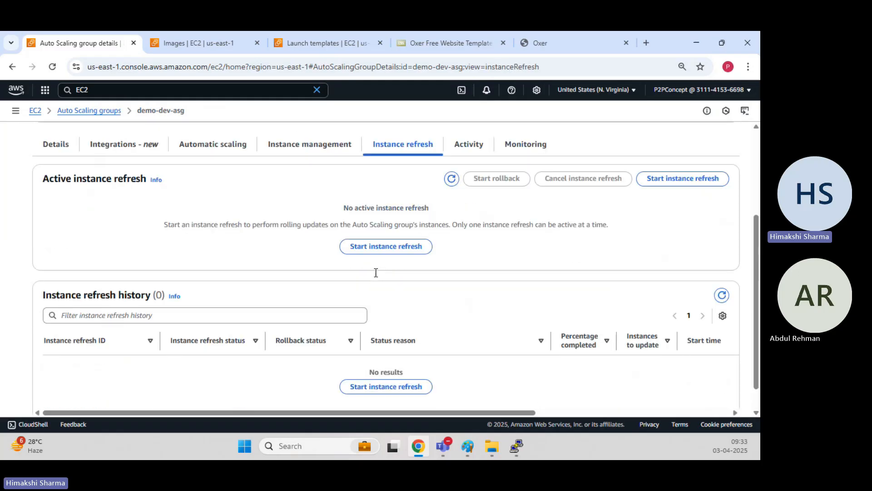
scroll(374, 272, up, 4)
Go back to Activity and reload the history four more times.
click(469, 282)
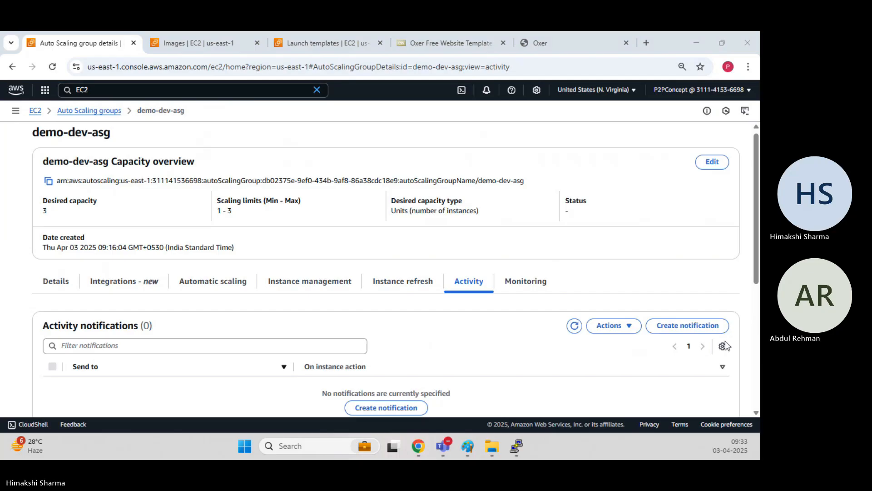
scroll(461, 245, down, 5)
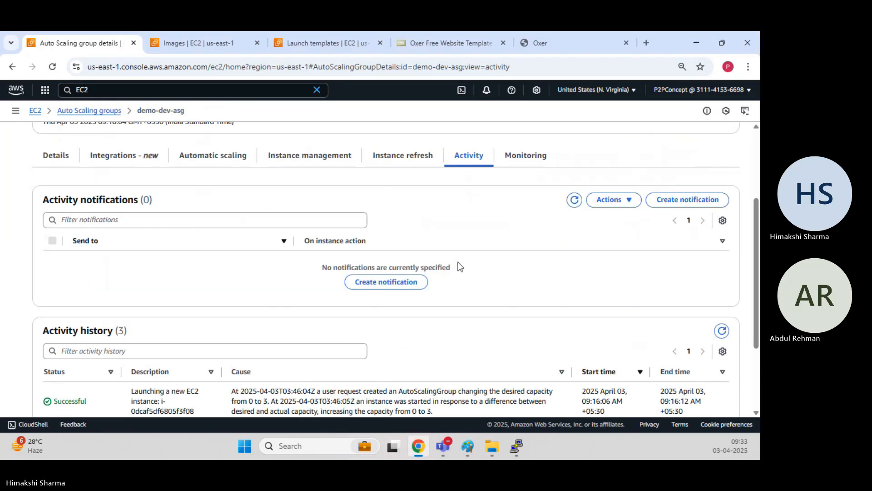
click(722, 217)
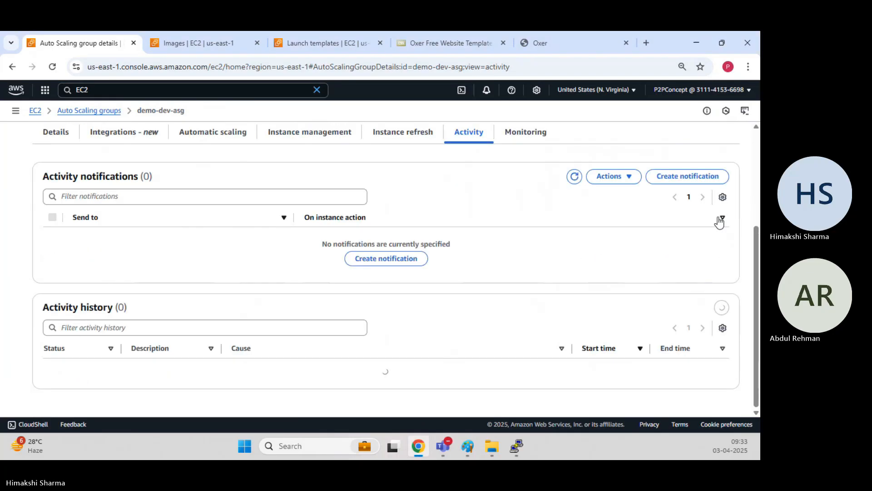
click(724, 220)
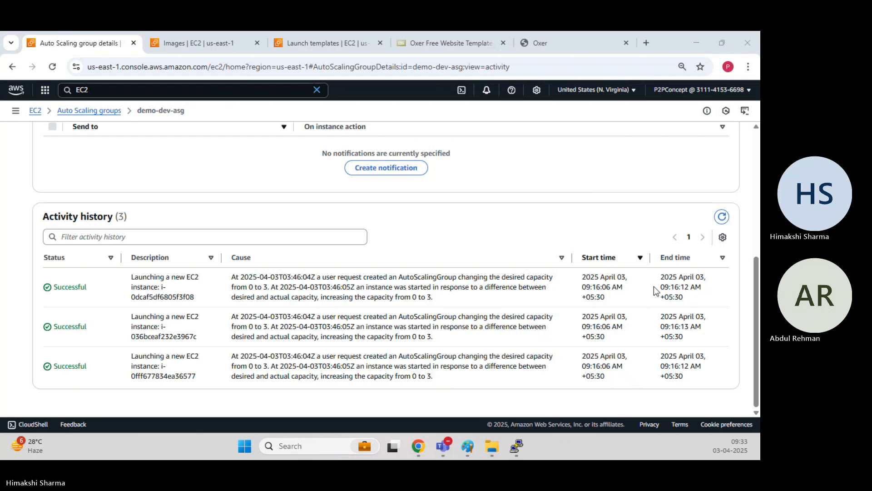
click(722, 216)
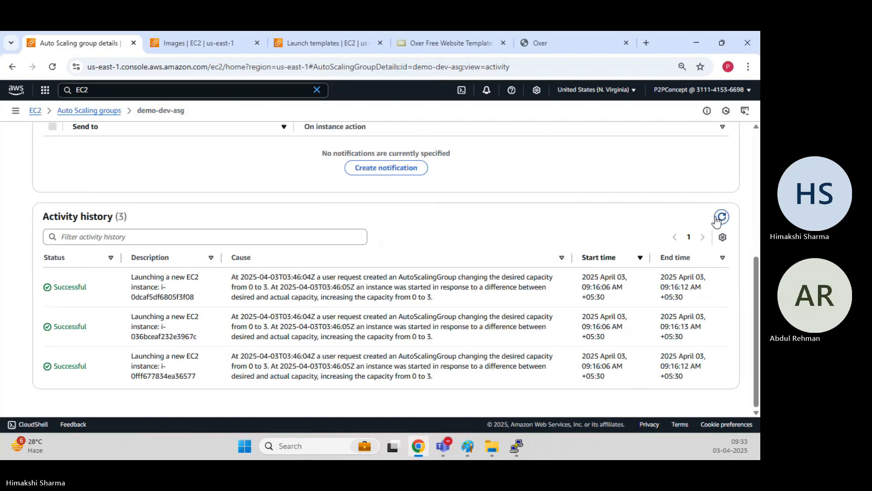
click(719, 218)
scroll(298, 317, up, 4)
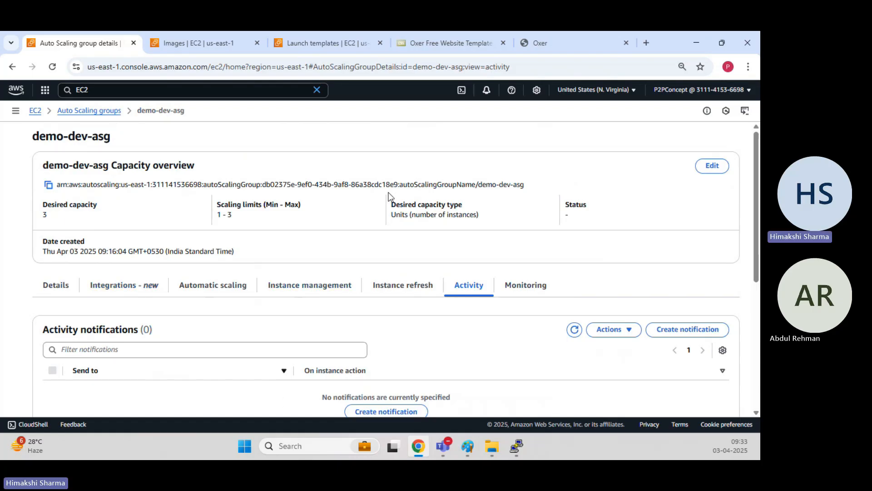
scroll(398, 216, down, 4)
scroll(397, 214, up, 4)
Begin a new instance refresh for demo-dev-asg and read its explanation.
click(398, 219)
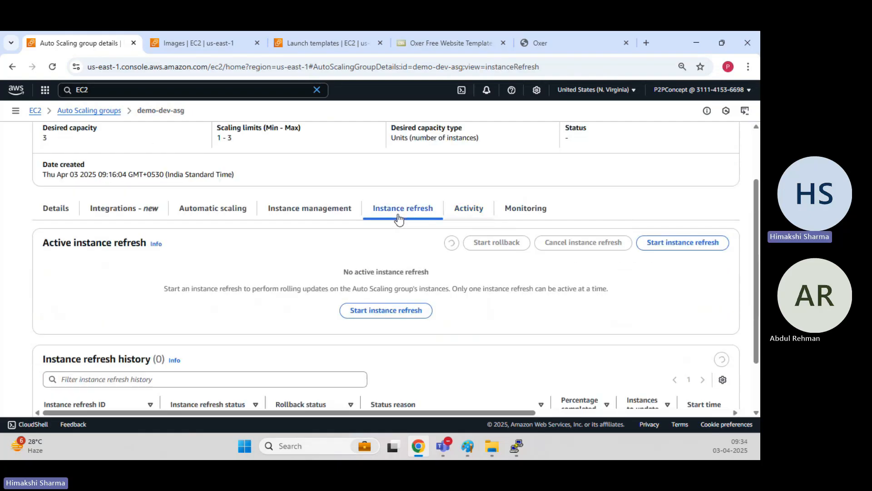
click(394, 310)
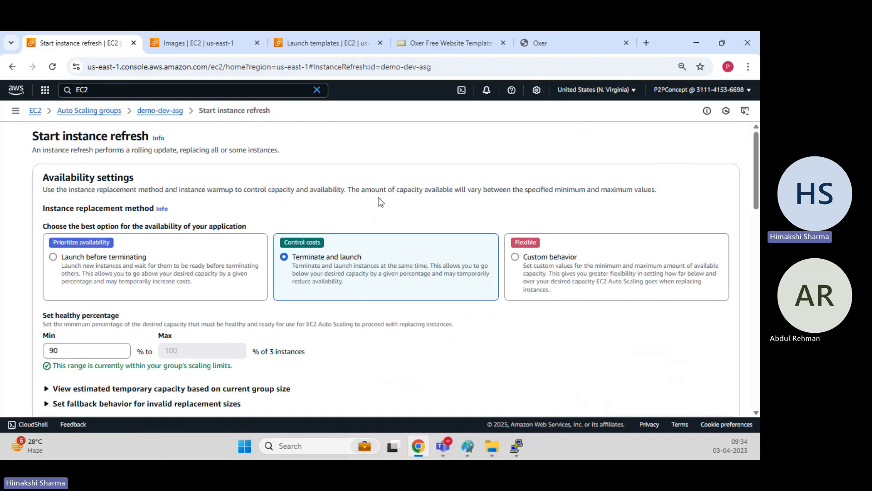
scroll(379, 196, down, 2)
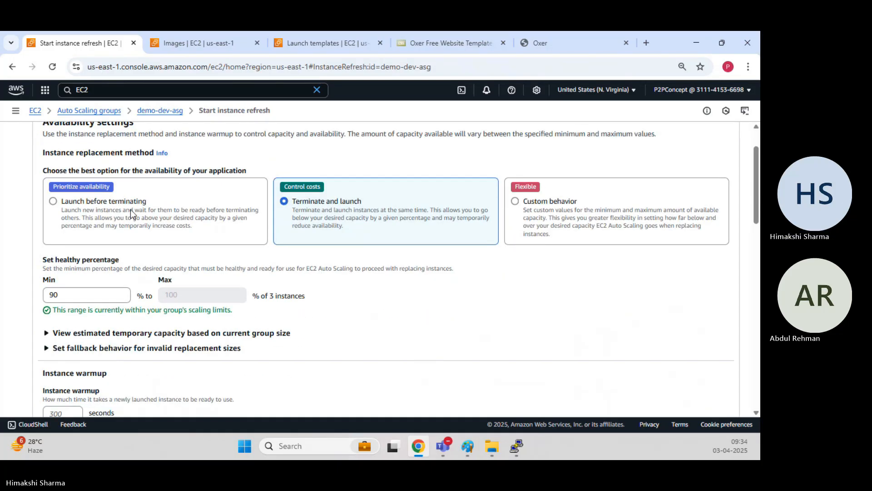
scroll(138, 214, up, 2)
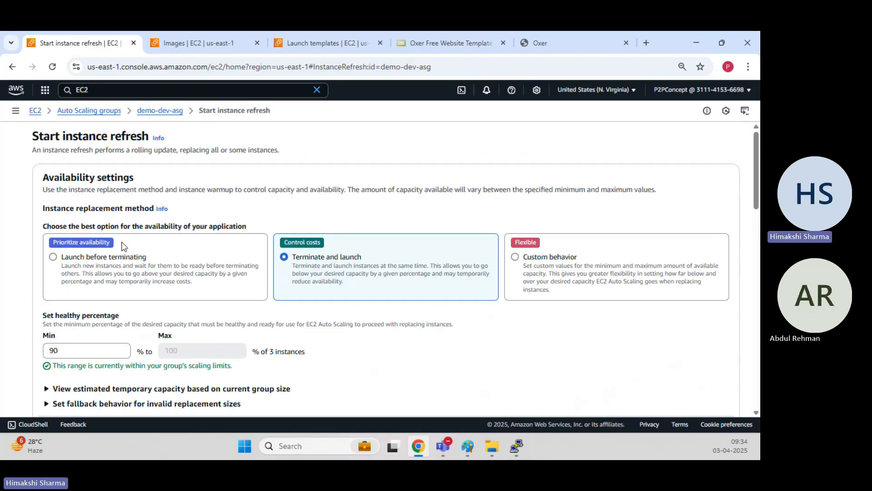
drag(72, 150, 280, 149)
click(306, 164)
scroll(334, 180, down, 1)
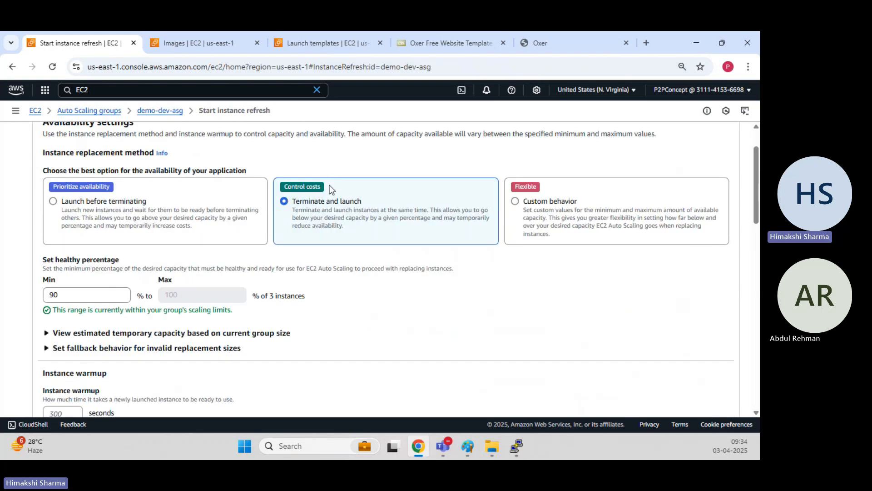
scroll(307, 213, down, 3)
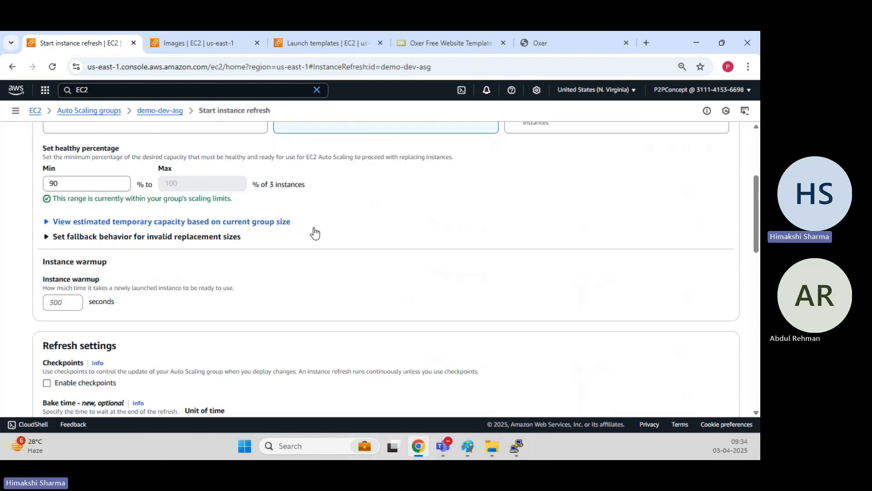
scroll(313, 231, up, 4)
scroll(330, 271, down, 5)
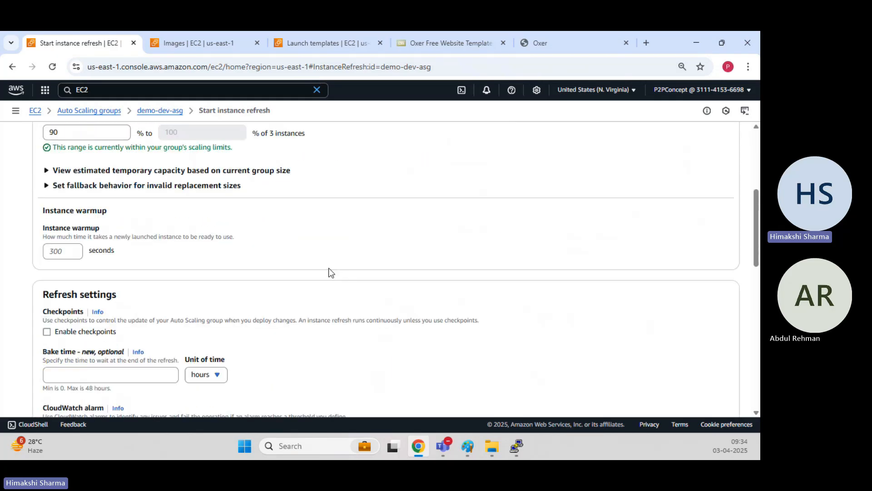
scroll(328, 269, up, 3)
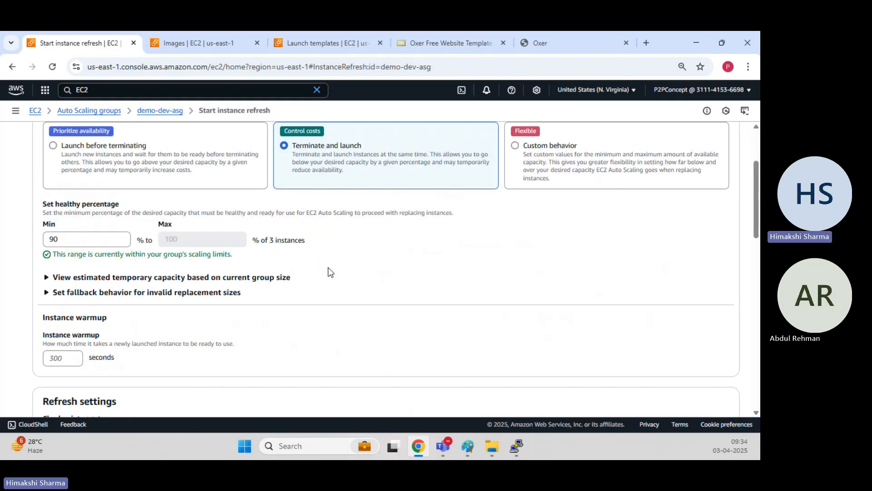
Keep Terminate and launch with 90% minimum healthy and default fallback behavior.
double_click(101, 241)
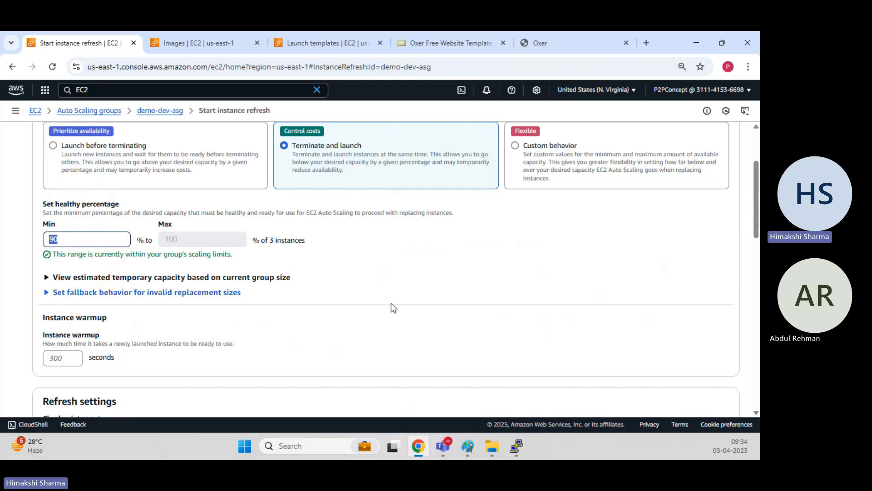
click(401, 296)
click(321, 290)
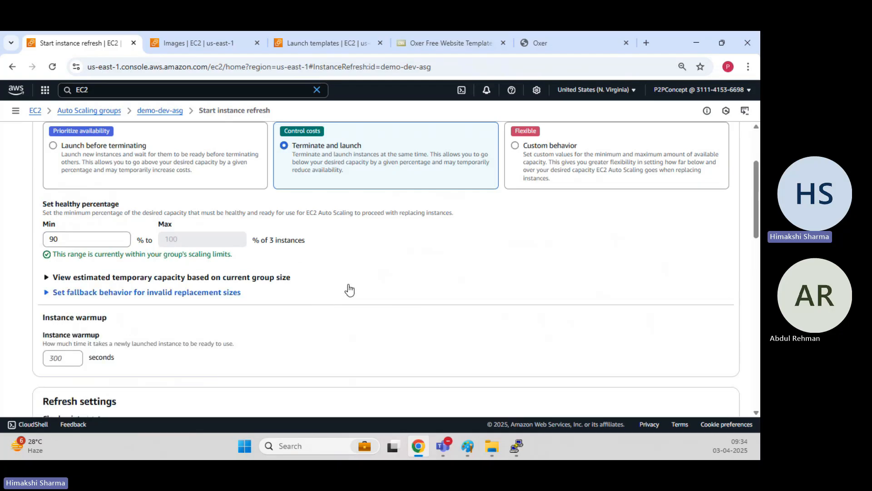
scroll(354, 286, down, 5)
scroll(360, 281, down, 6)
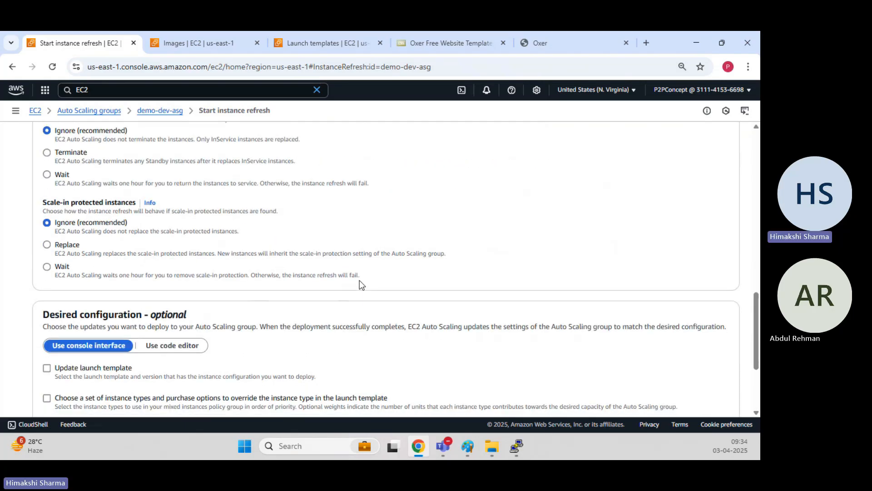
scroll(359, 280, down, 1)
scroll(265, 241, down, 2)
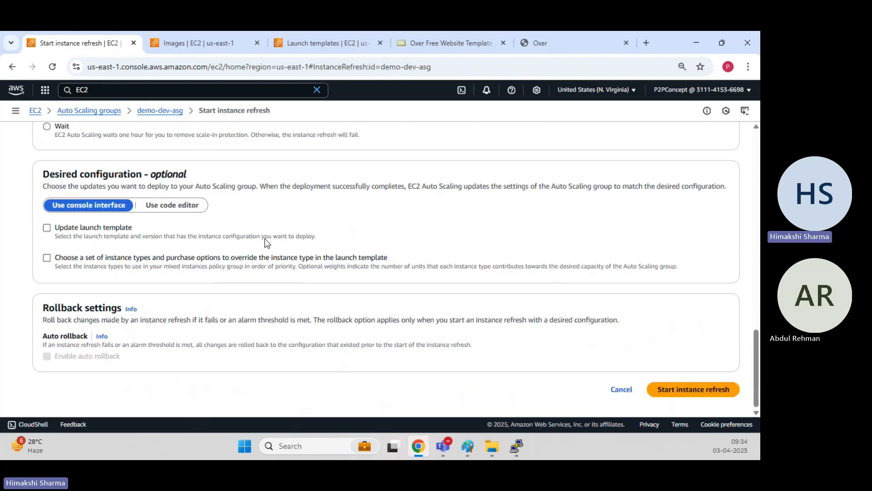
Deploy launch template LT-demo-website, Default version, and start the instance refresh.
click(100, 231)
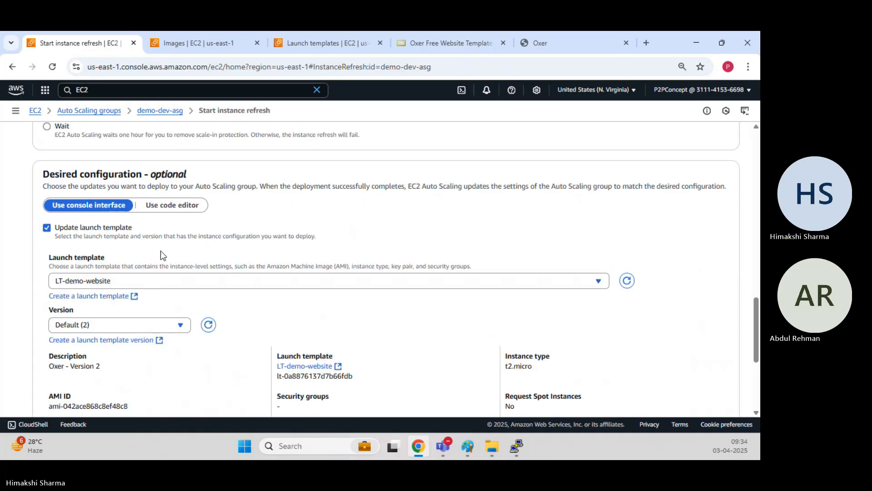
scroll(162, 255, down, 3)
scroll(163, 254, down, 2)
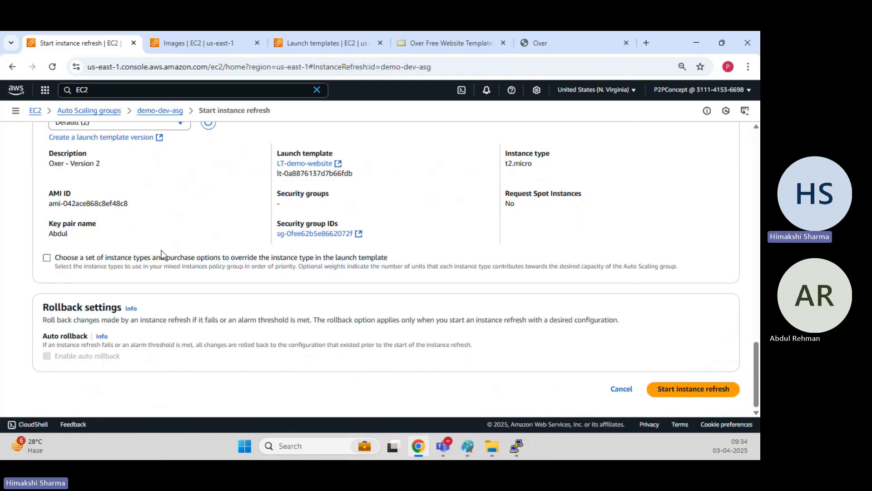
click(701, 391)
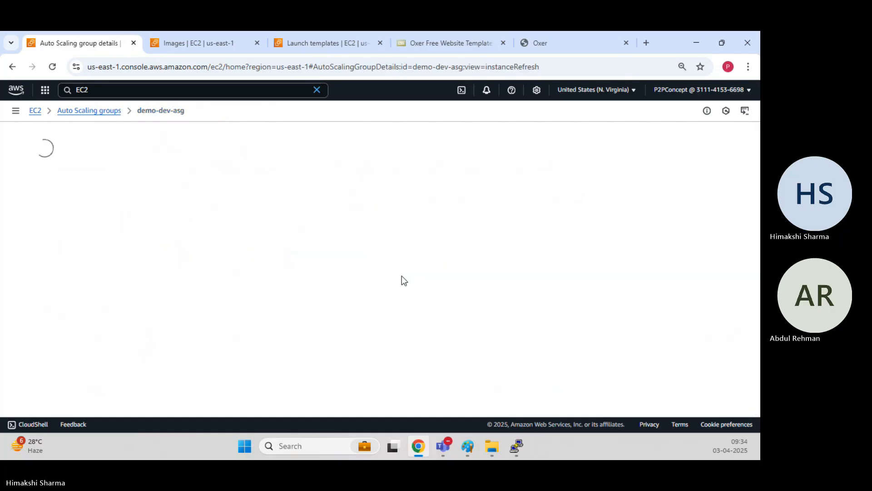
scroll(310, 248, down, 3)
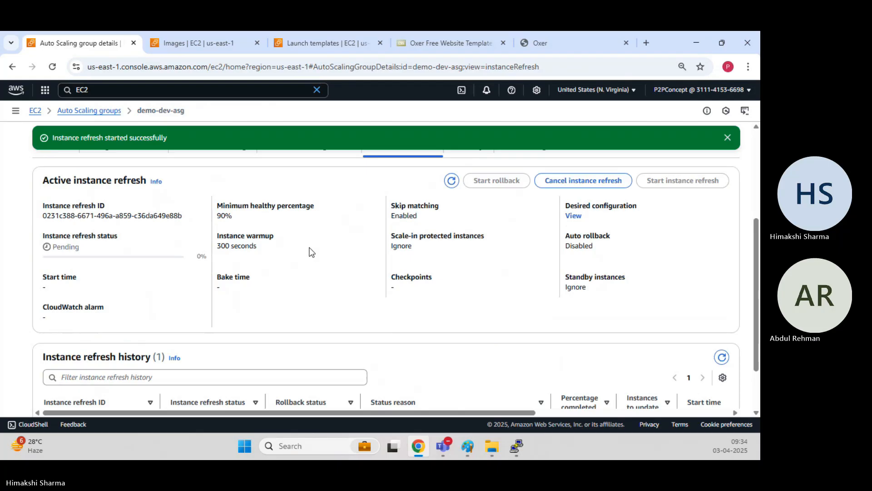
scroll(312, 252, up, 2)
Reload the activity history and inspect the termination caused by the instance refresh.
click(469, 260)
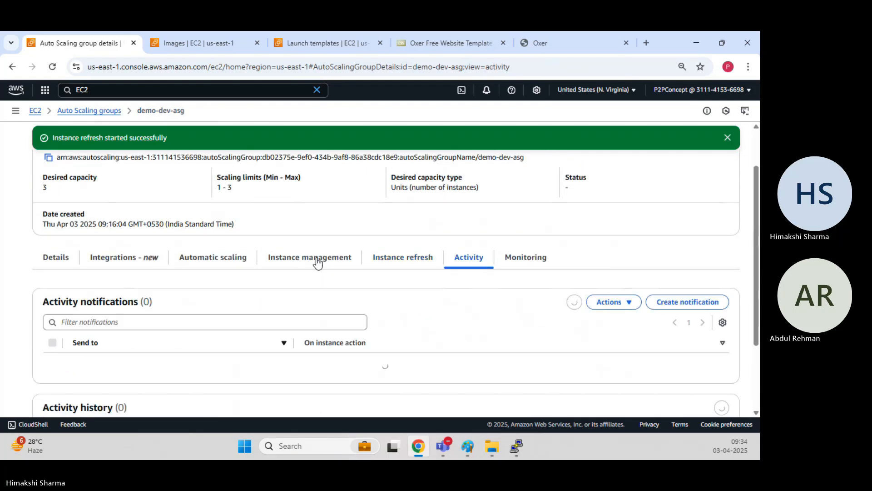
scroll(295, 244, down, 3)
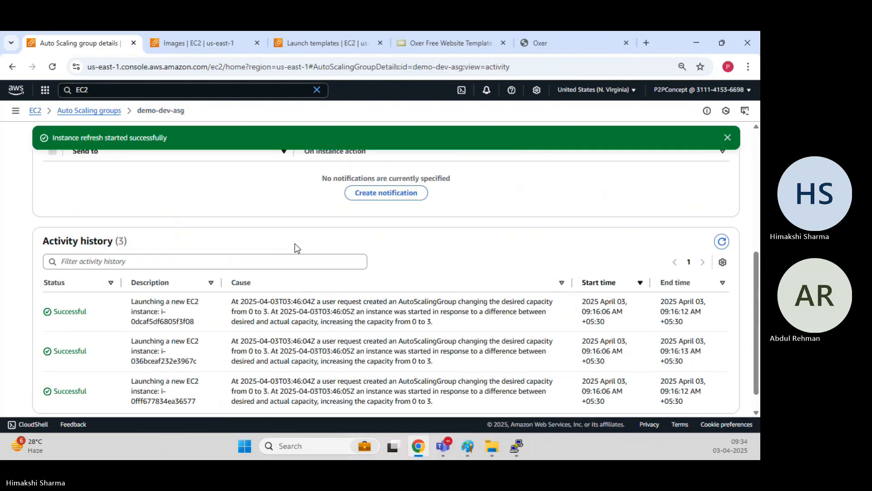
scroll(295, 245, down, 1)
scroll(295, 245, up, 1)
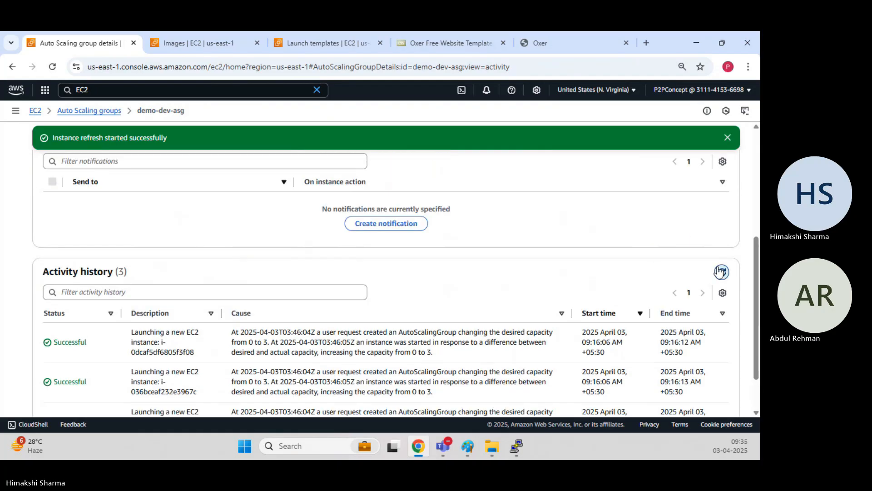
click(721, 272)
scroll(404, 266, down, 1)
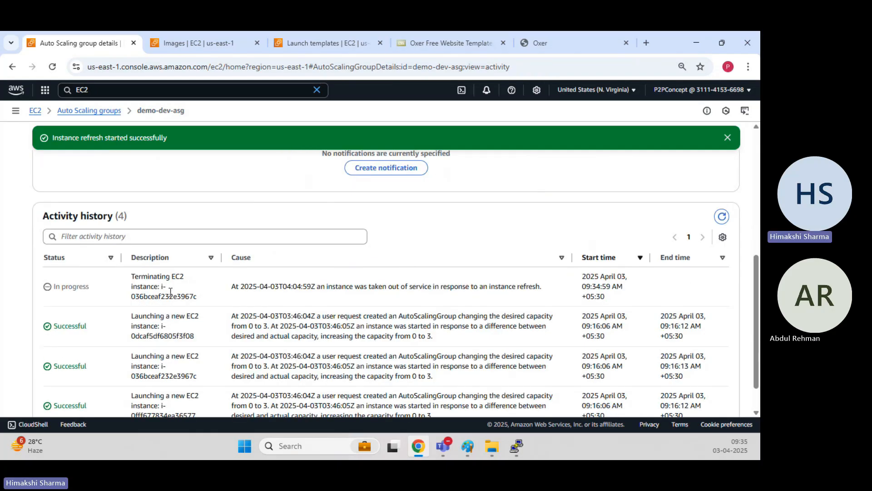
drag(450, 287, 553, 289)
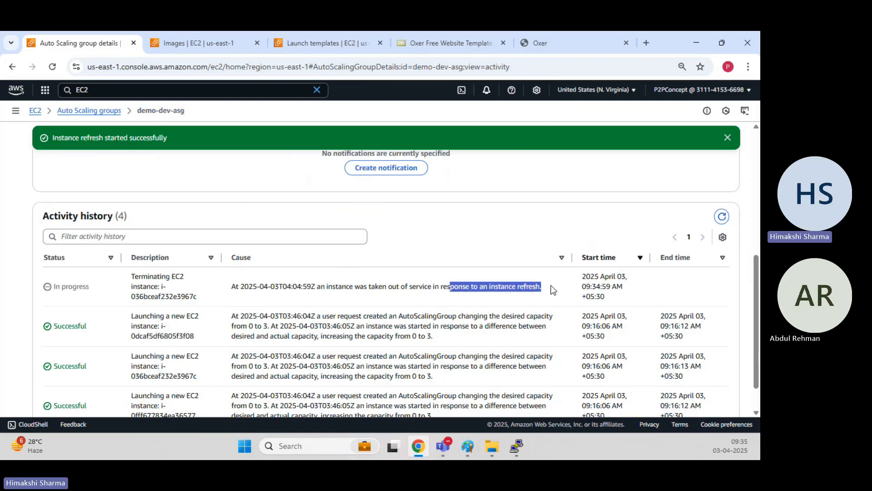
drag(371, 286, 454, 288)
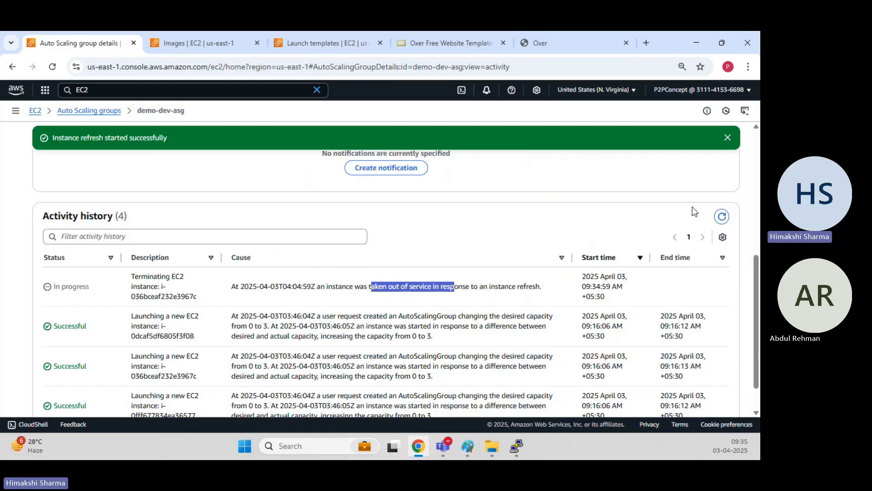
Reload again to see the replacement instance launch waiting for warmup.
click(722, 217)
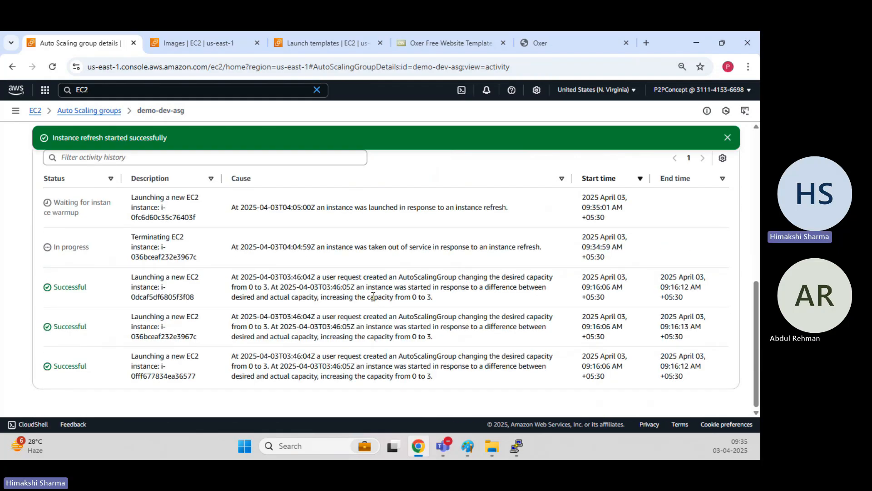
drag(131, 198, 213, 228)
scroll(546, 218, up, 2)
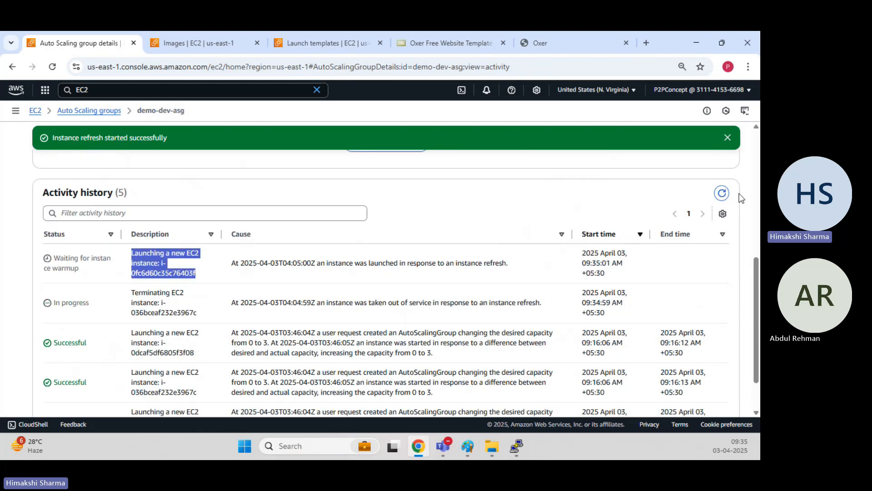
click(720, 191)
scroll(722, 196, down, 2)
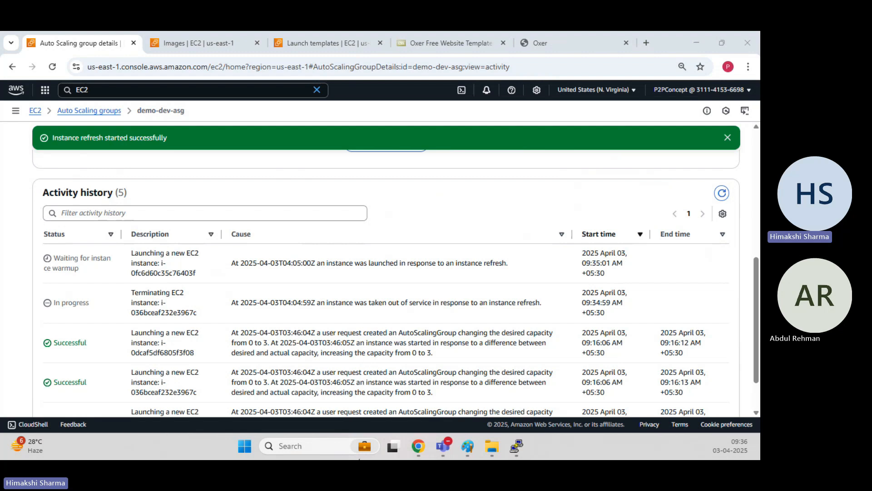
Reload demo-dev-asg's activity history to check the refresh's progress.
click(574, 209)
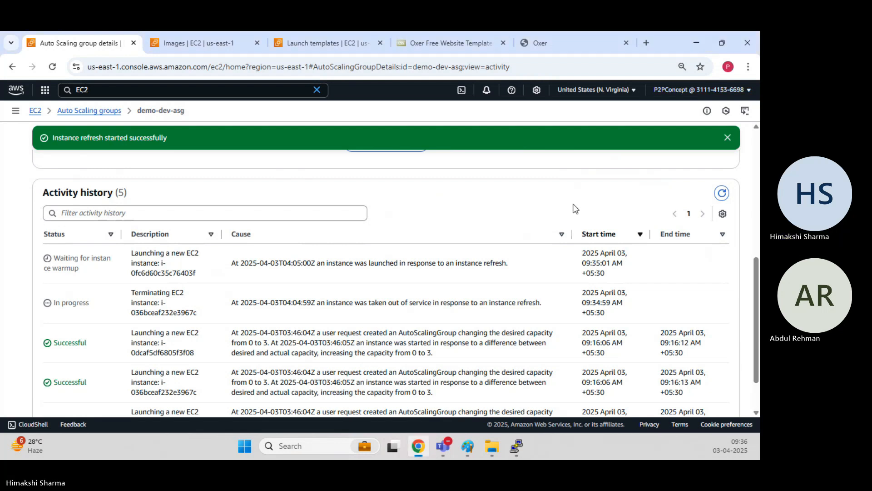
click(723, 194)
scroll(405, 279, down, 2)
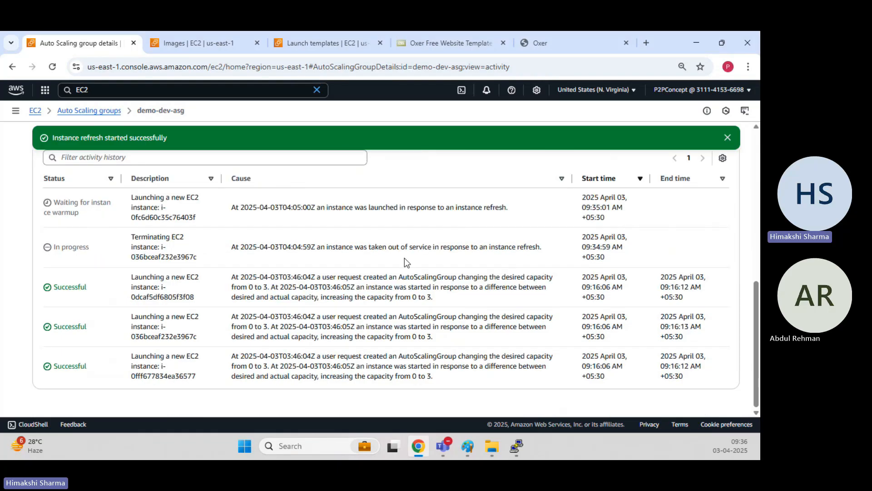
scroll(323, 265, up, 2)
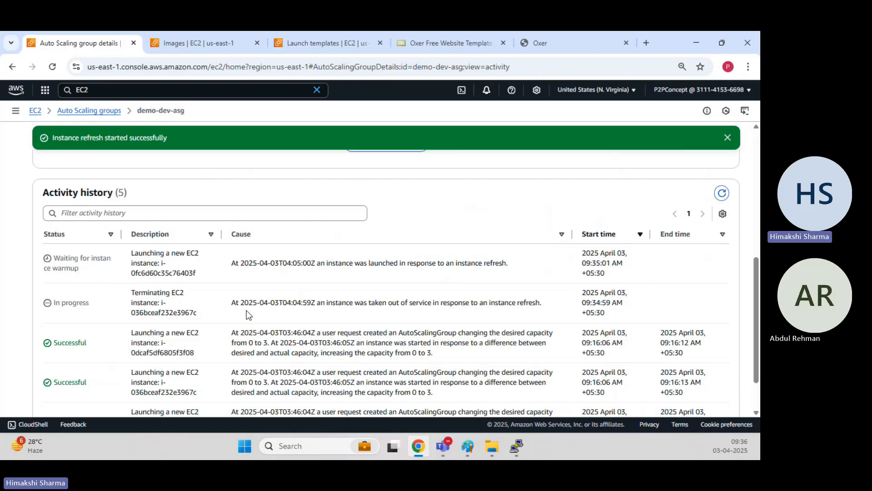
scroll(186, 264, down, 2)
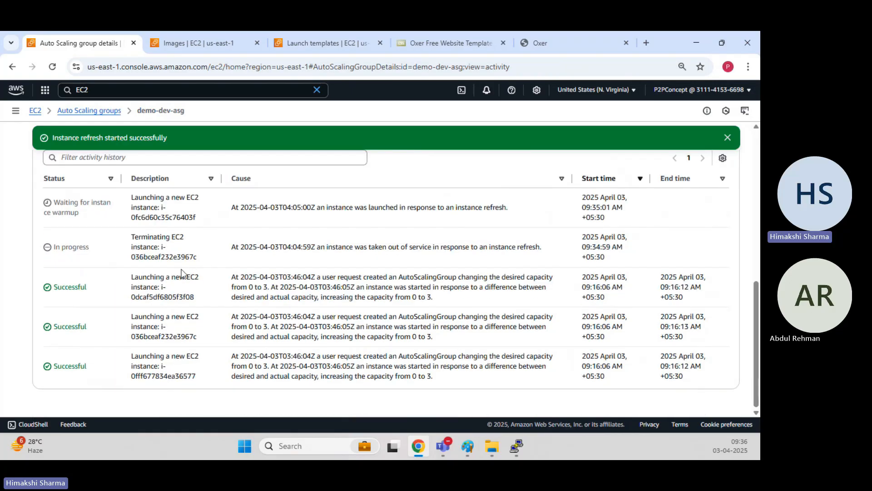
Review the launch descriptions and reload until the old instance's termination shows Successful.
drag(132, 278, 201, 380)
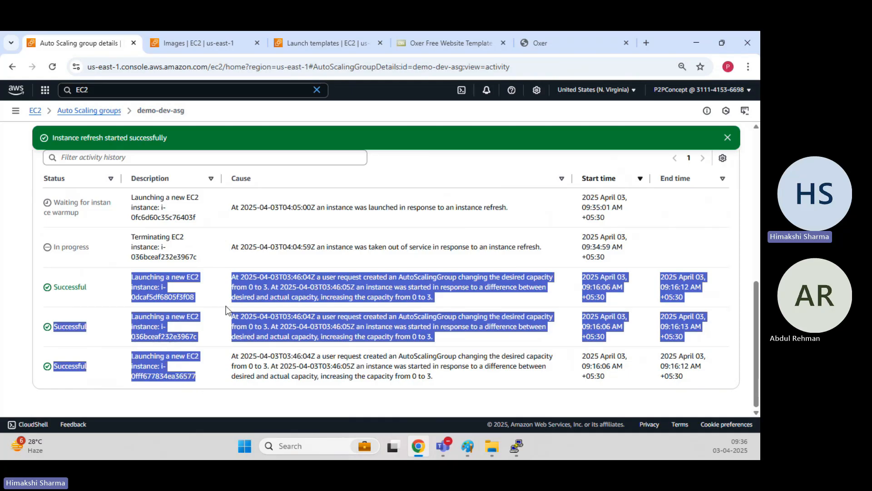
click(197, 299)
drag(197, 300, 124, 272)
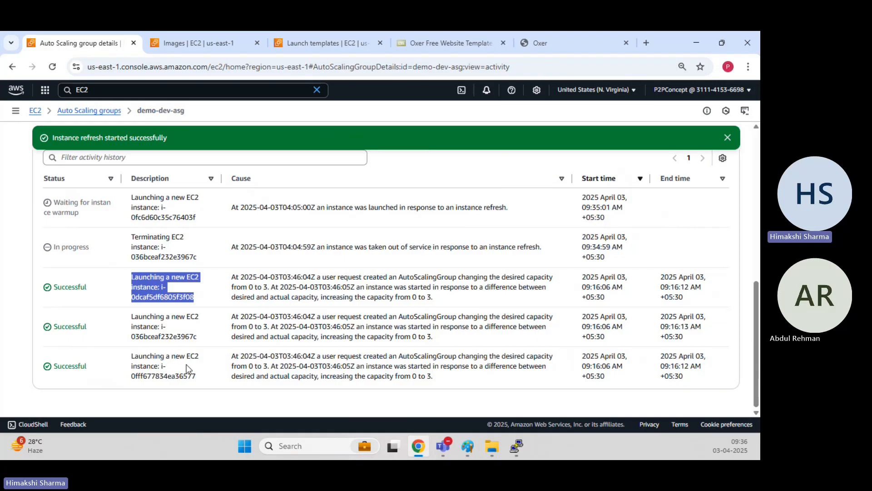
click(139, 277)
drag(132, 275, 212, 372)
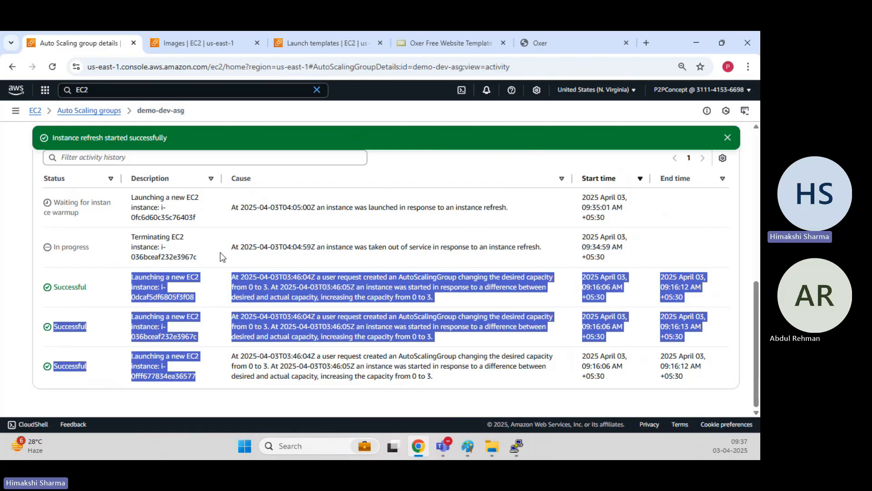
click(218, 268)
scroll(210, 293, up, 1)
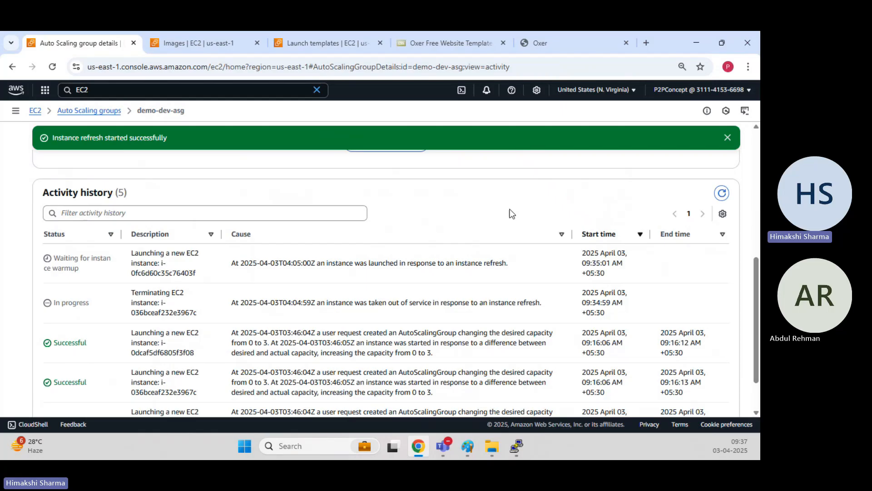
click(722, 194)
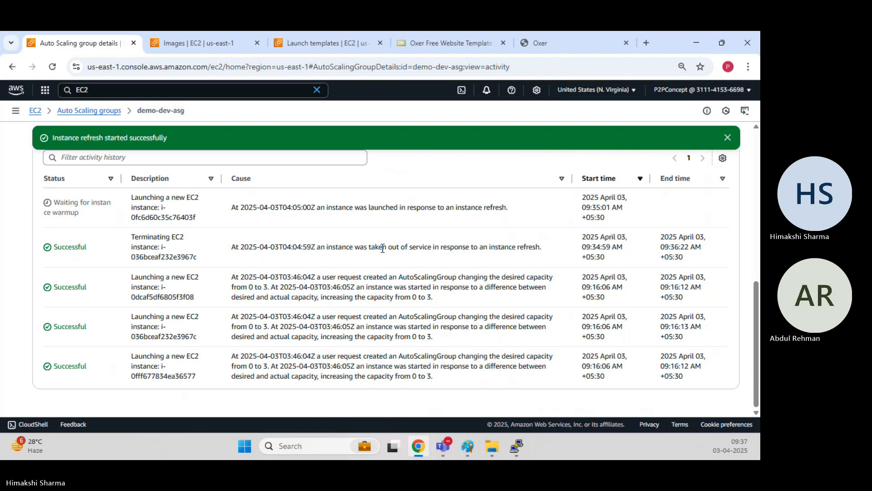
scroll(382, 248, up, 1)
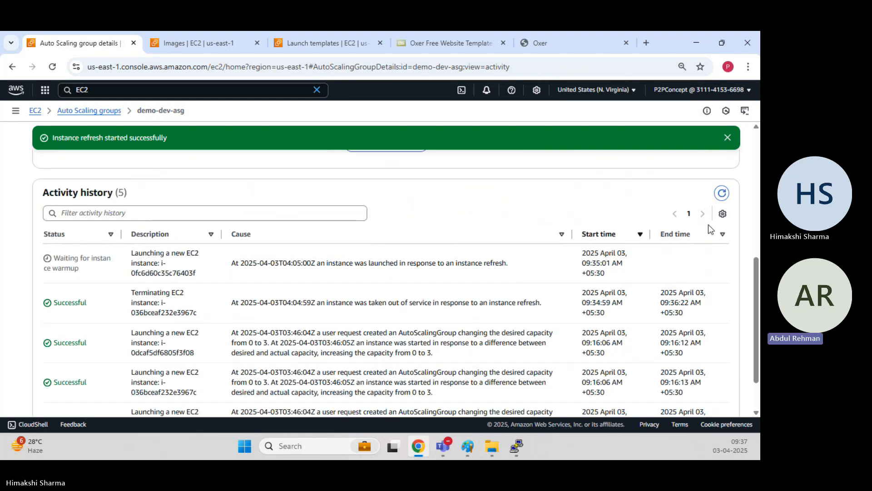
Check the group's instances in a new EC2 Instances tab, then return to the activity history.
click(721, 193)
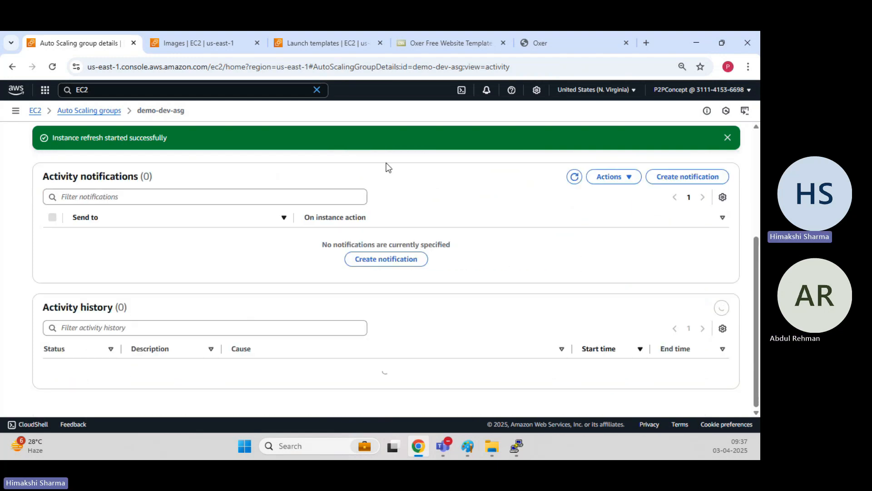
click(224, 38)
click(360, 33)
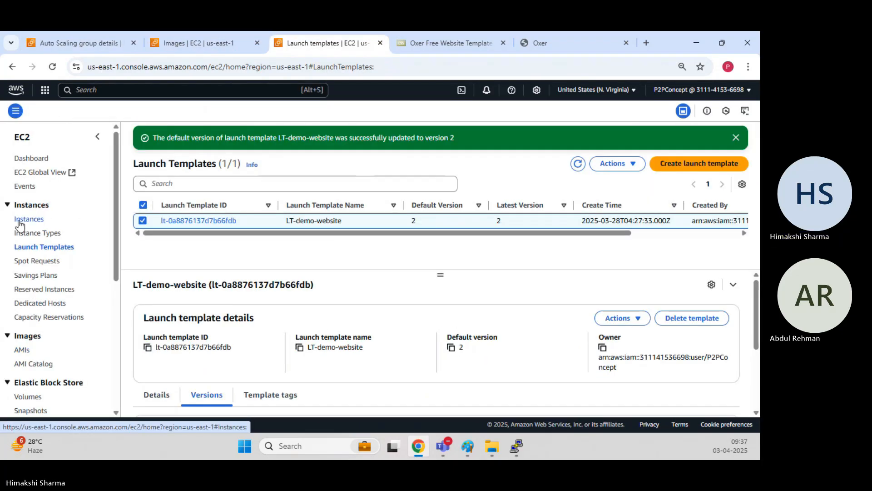
middle_click(20, 224)
click(373, 45)
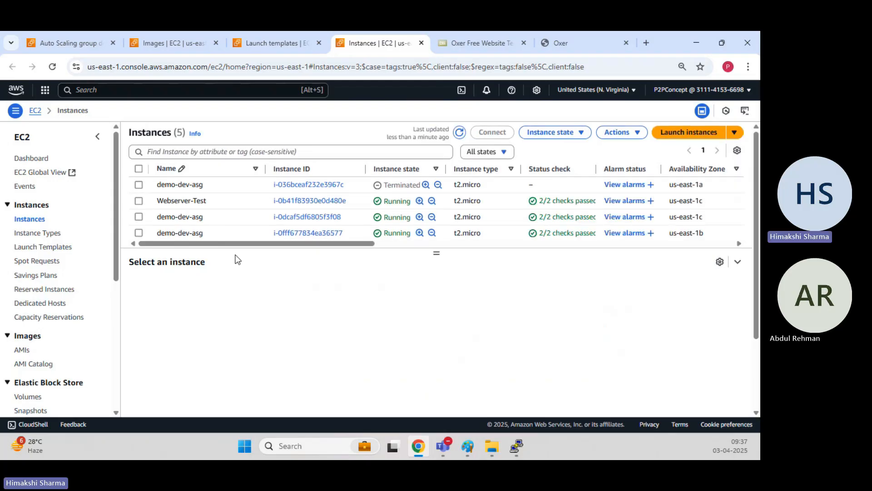
click(459, 131)
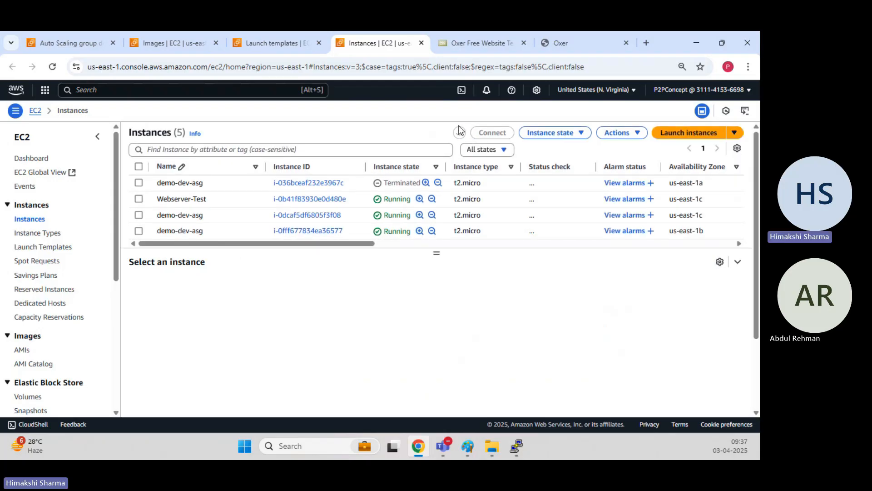
click(459, 131)
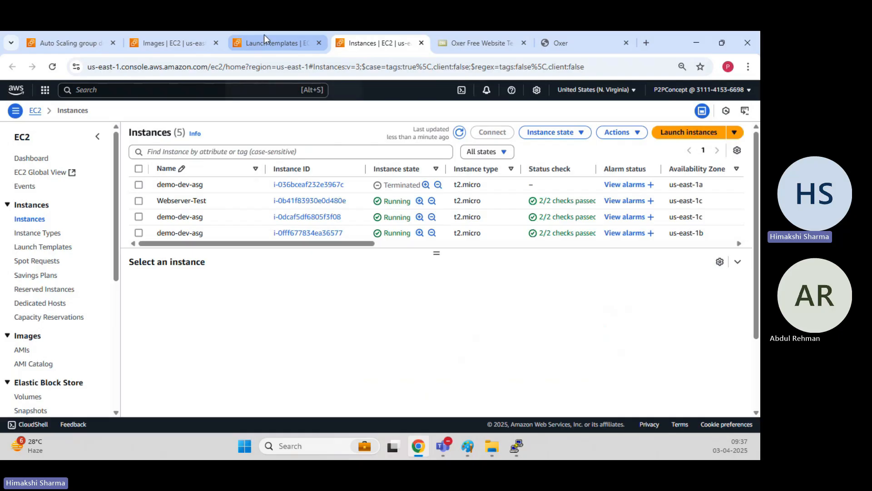
click(264, 38)
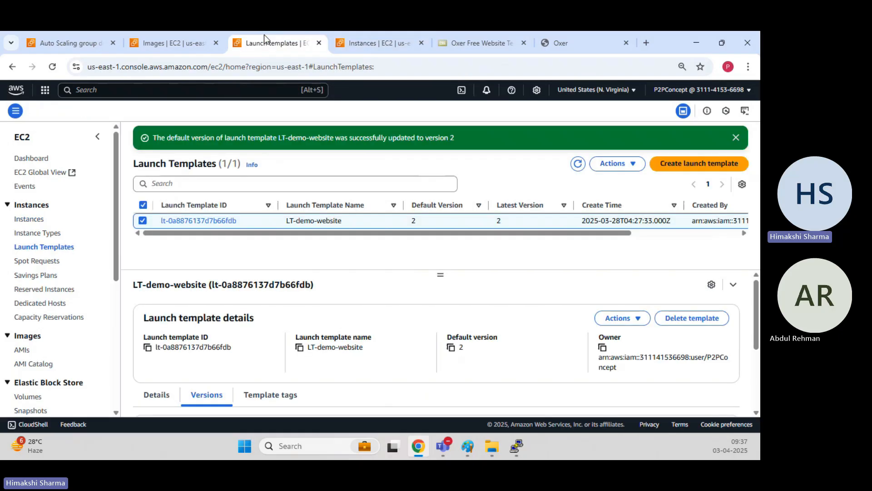
click(177, 38)
click(73, 38)
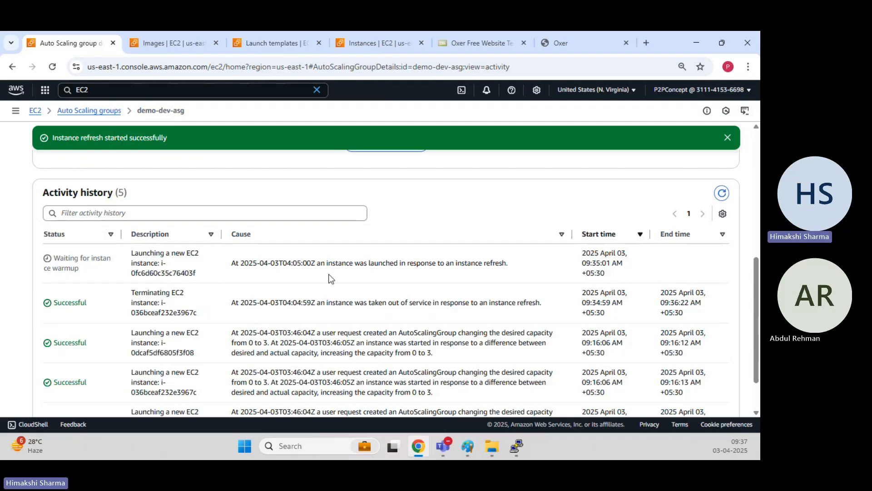
drag(332, 263, 405, 263)
scroll(269, 300, up, 4)
scroll(271, 302, down, 5)
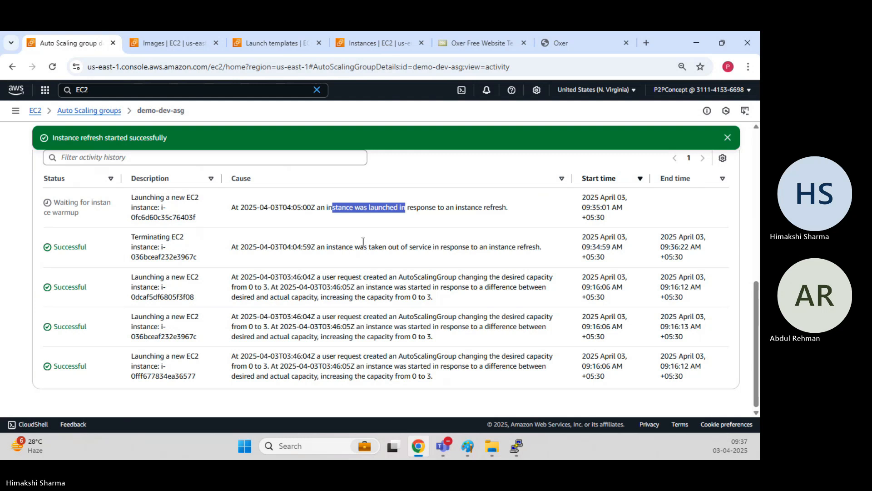
drag(59, 202, 79, 213)
scroll(212, 237, up, 2)
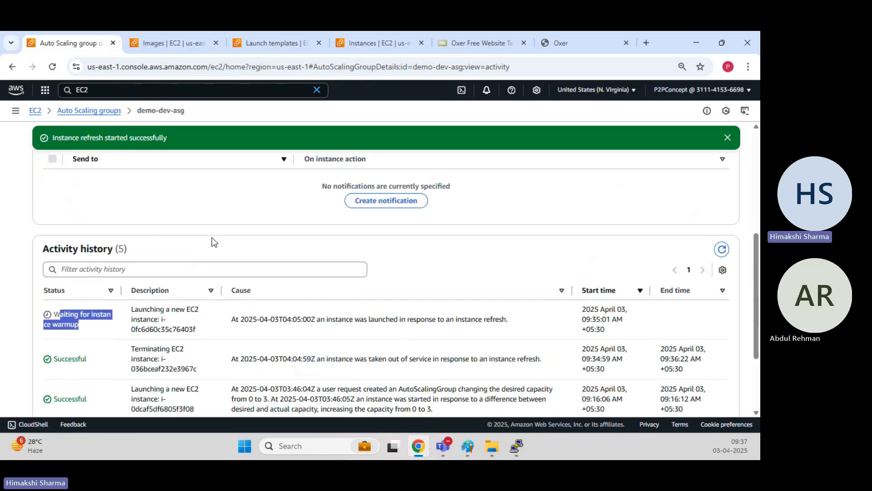
scroll(211, 239, up, 3)
scroll(211, 245, down, 5)
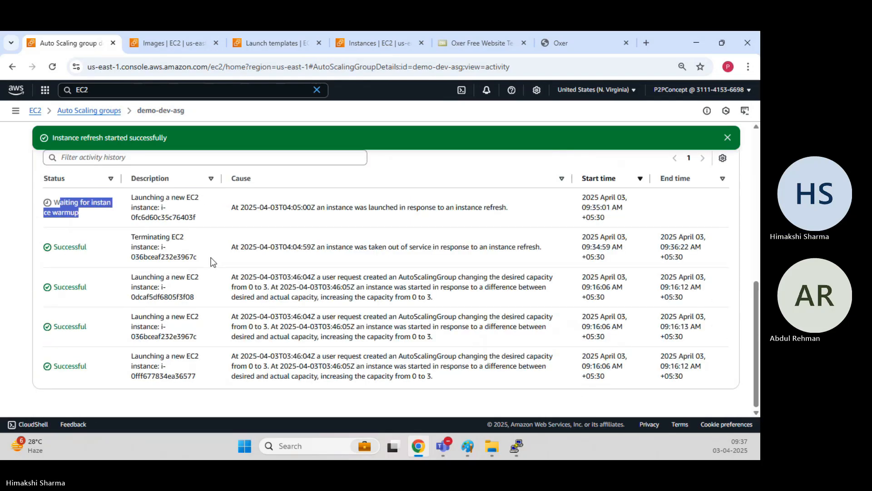
Select the Webserver-Test instance and choose Terminate (delete) instance from Instance state.
click(176, 40)
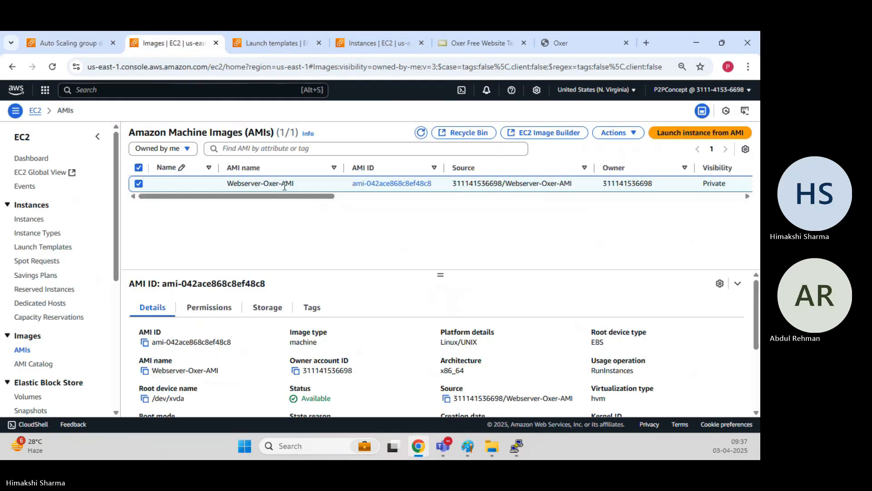
click(343, 40)
triple_click(452, 137)
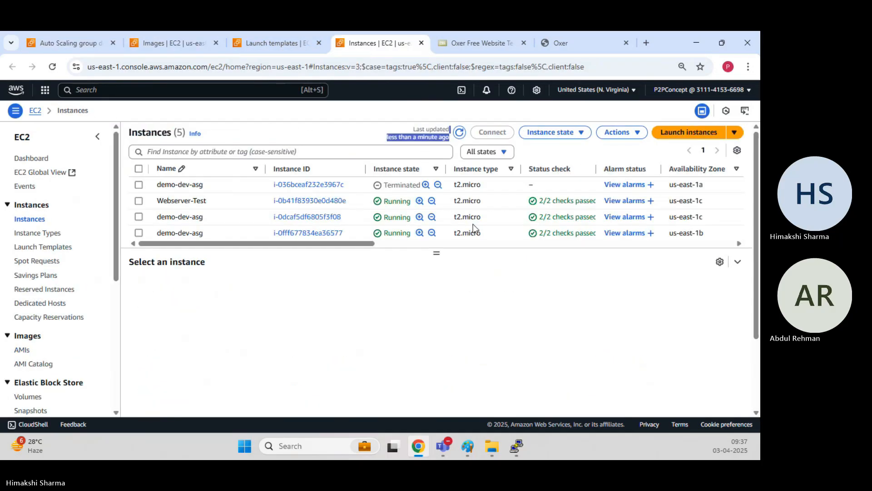
drag(437, 252, 431, 288)
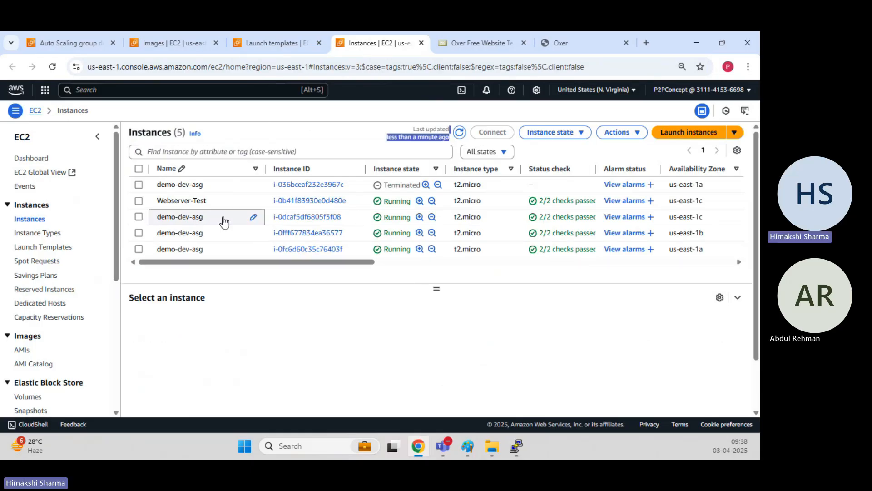
click(139, 200)
click(554, 134)
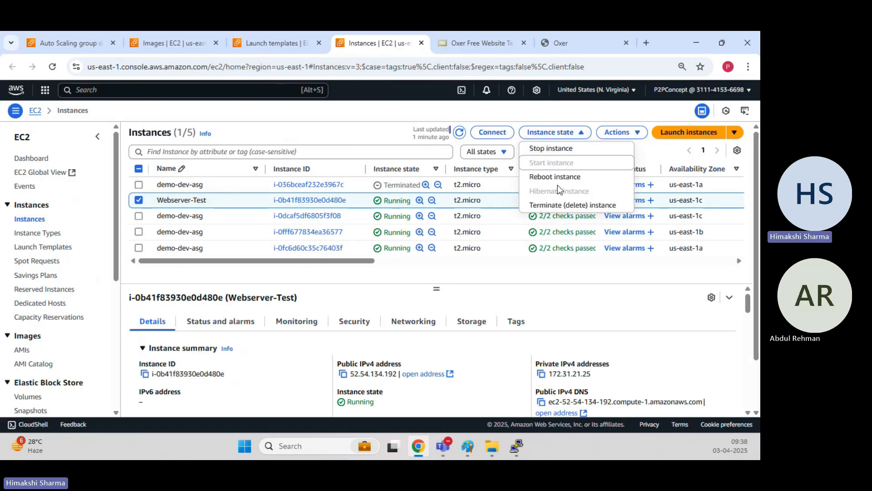
click(559, 207)
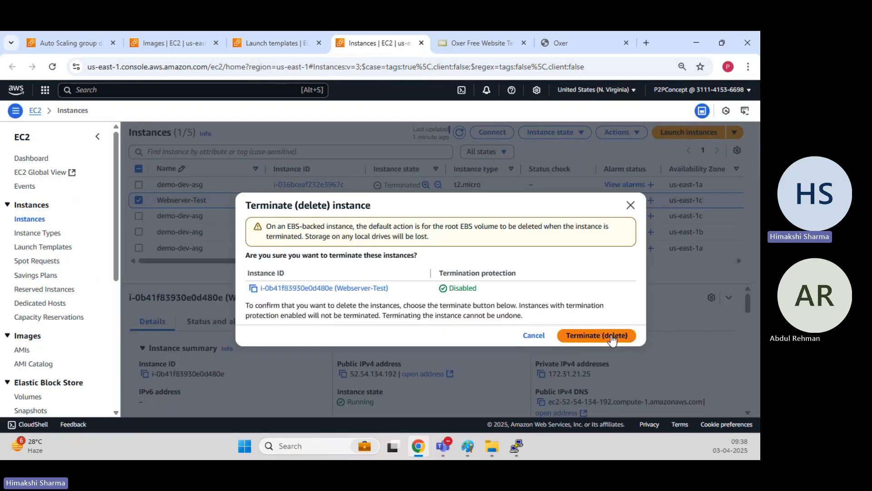
Confirm termination of the Webserver-Test instance.
click(532, 335)
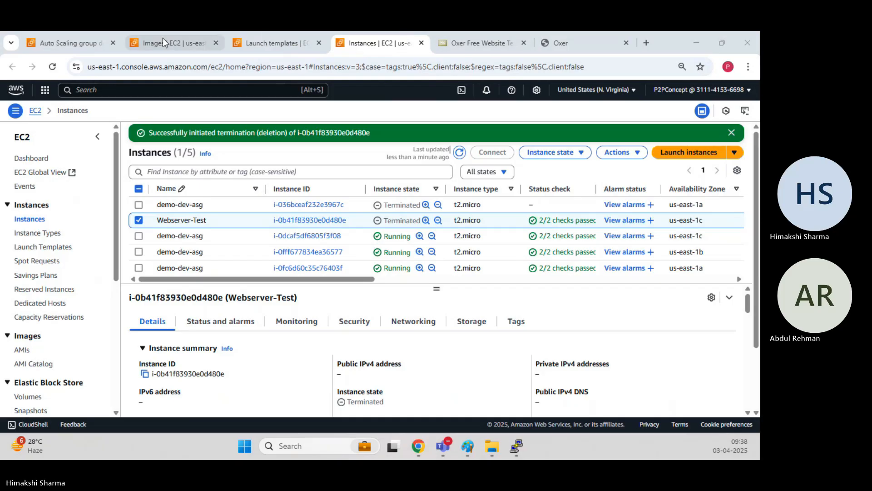
Reload demo-dev-asg's activity history several times to track the replacement instance launch.
click(282, 38)
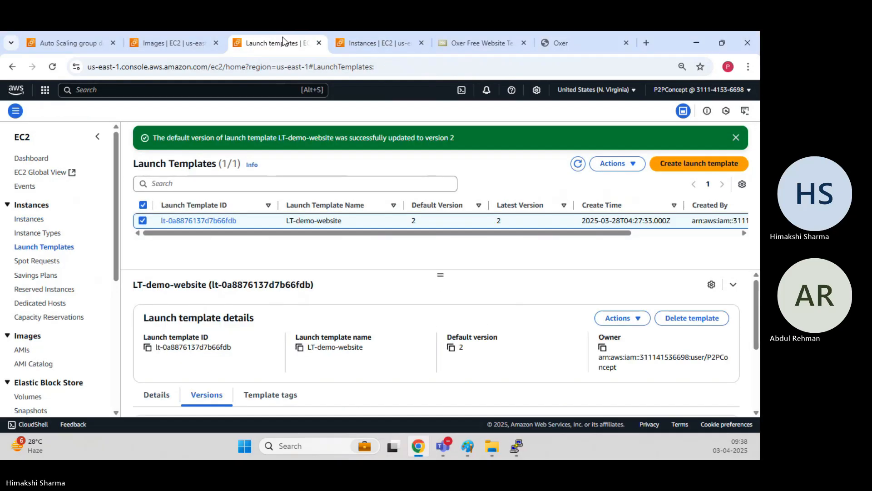
click(67, 42)
scroll(516, 238, up, 4)
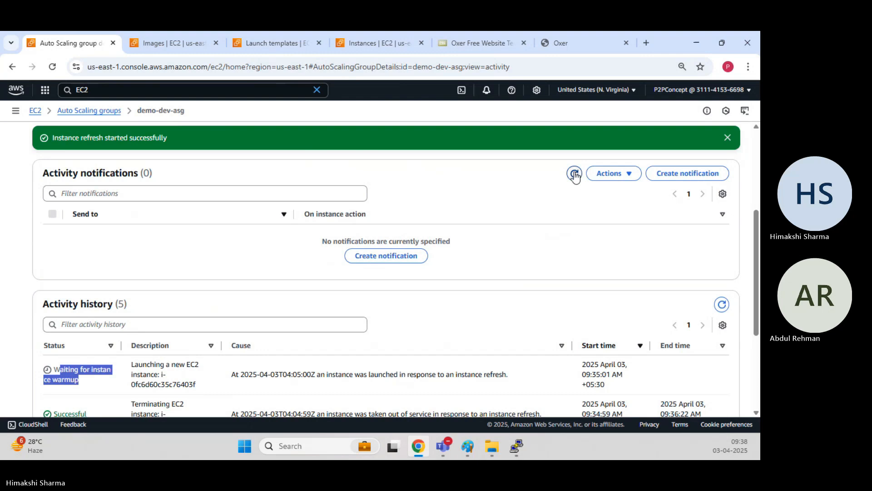
click(723, 309)
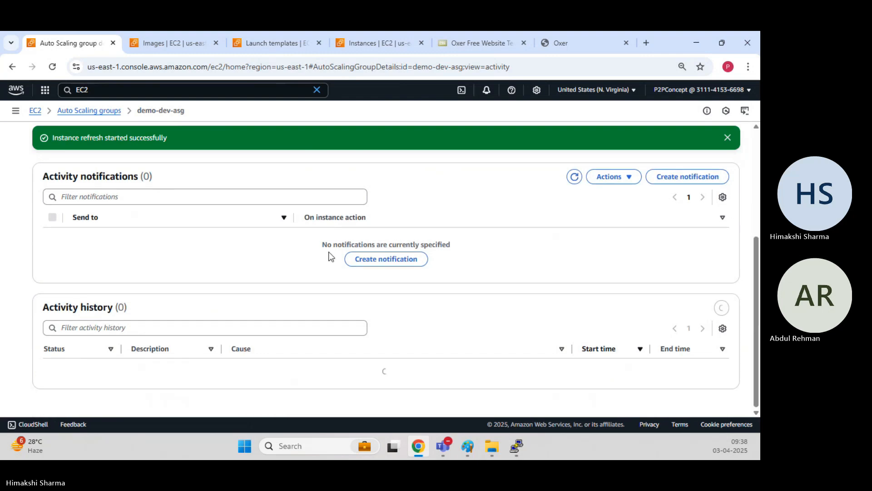
scroll(231, 271, down, 2)
scroll(228, 270, down, 1)
scroll(228, 267, up, 1)
click(722, 193)
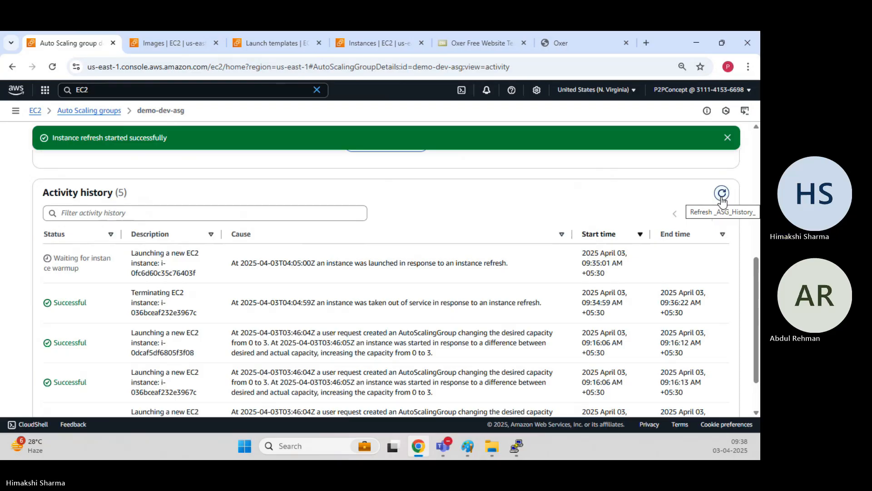
click(722, 195)
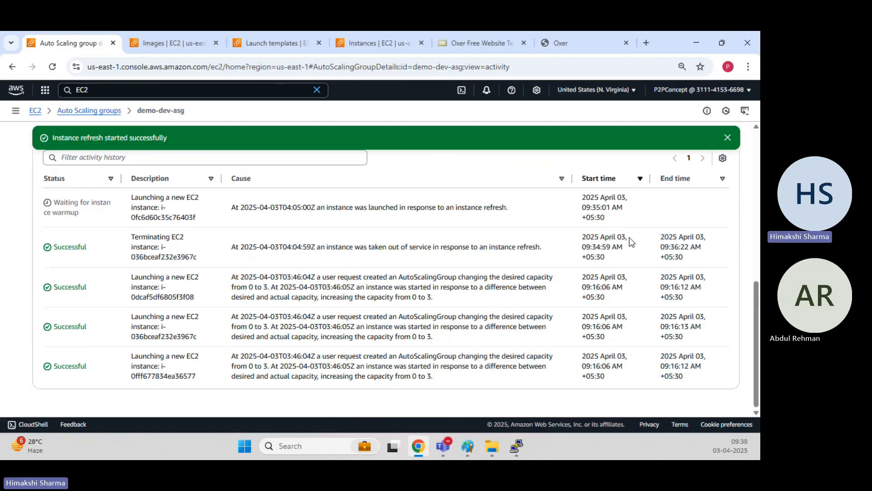
click(721, 193)
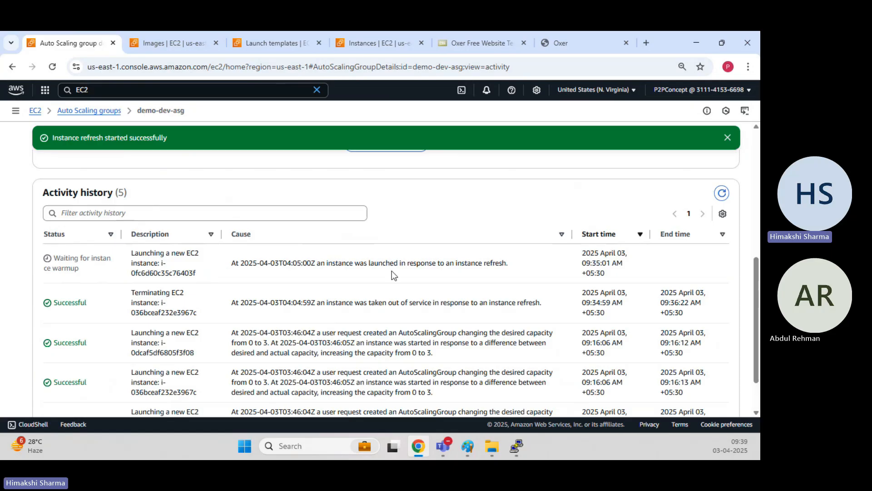
Show demo-dev-asg's details, opening and closing the group size settings without changes.
click(51, 313)
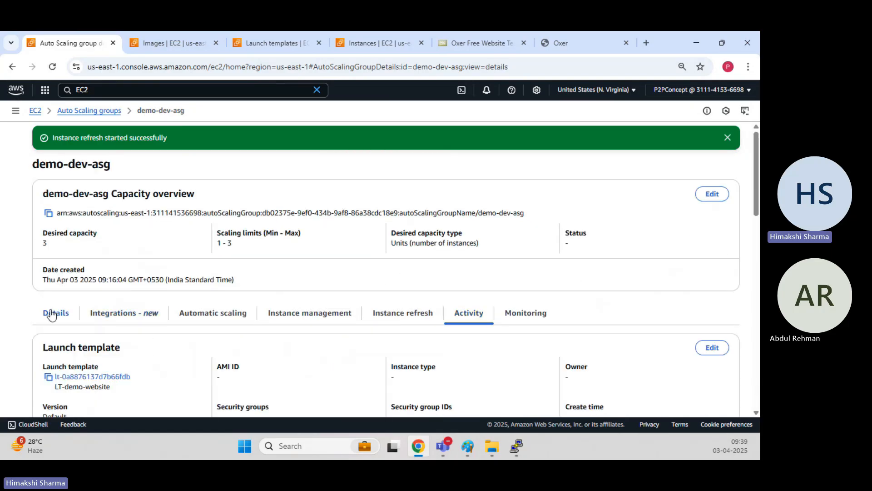
scroll(322, 274, down, 5)
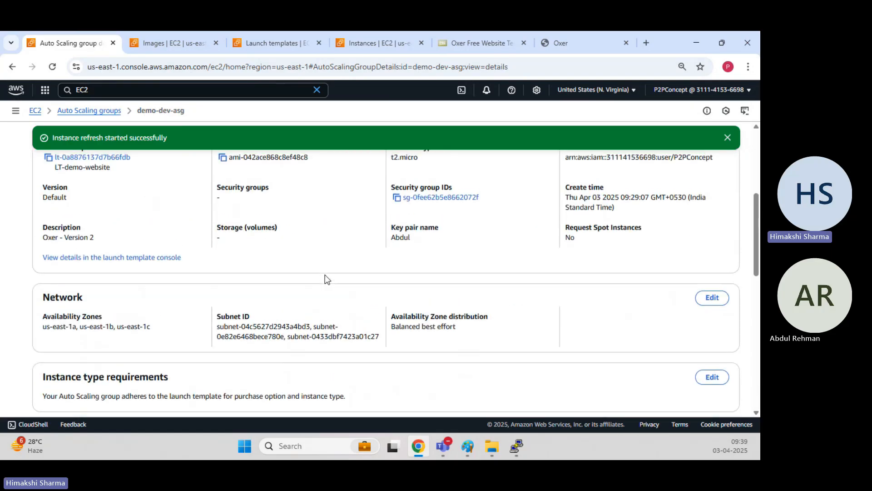
scroll(326, 274, up, 5)
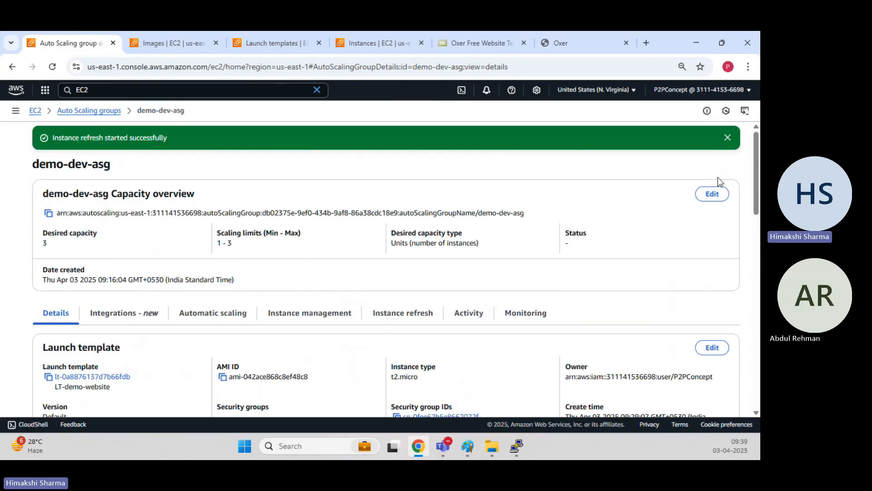
click(715, 195)
click(514, 159)
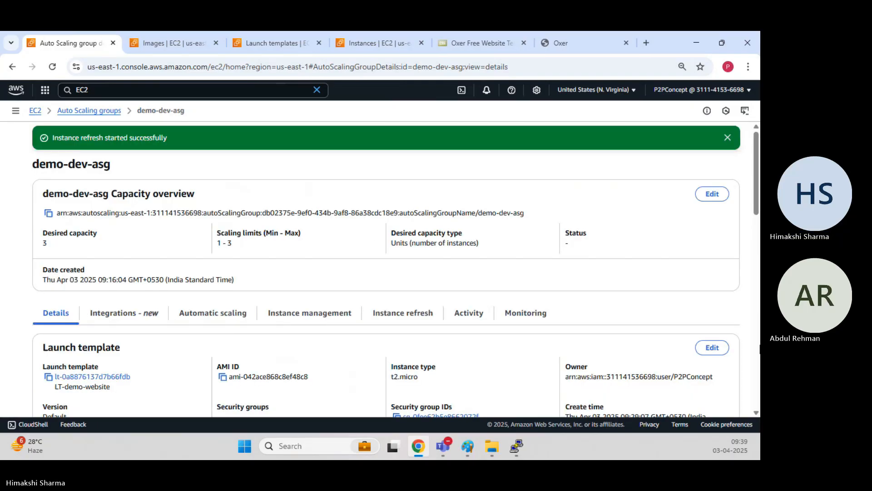
Open the launch template edit page, confirming LT-demo-website at version Default (2).
click(710, 353)
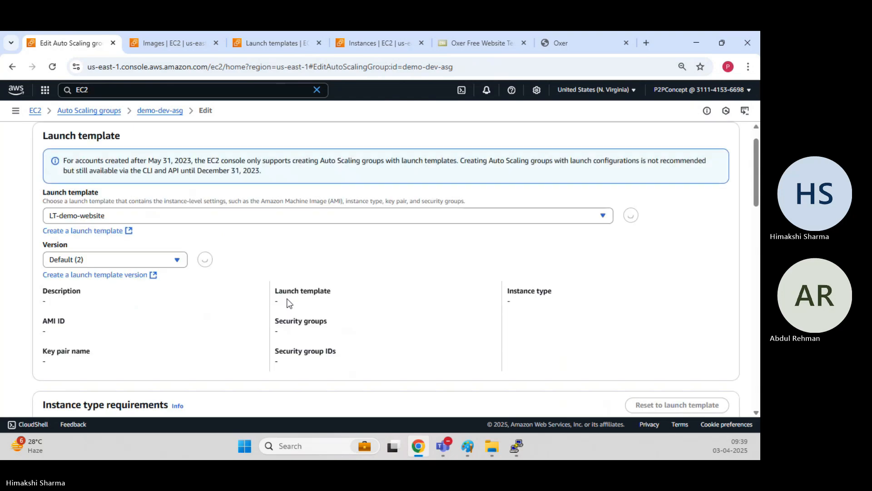
scroll(289, 303, down, 10)
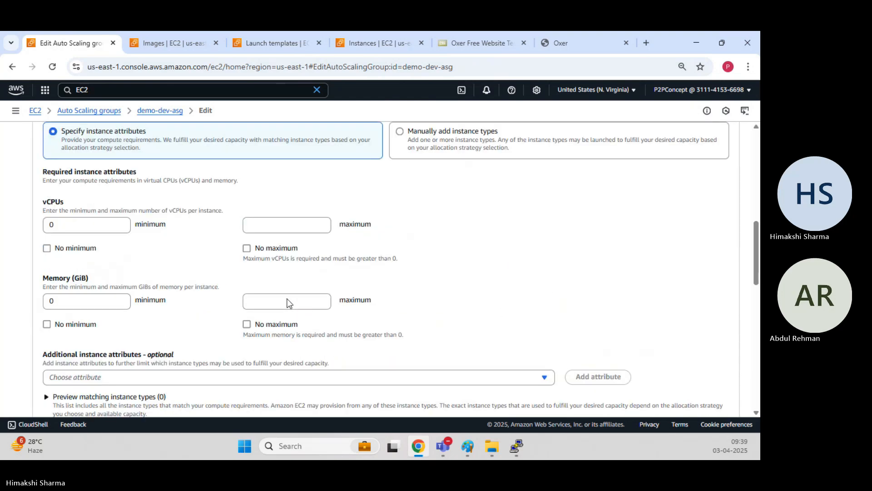
scroll(289, 304, down, 10)
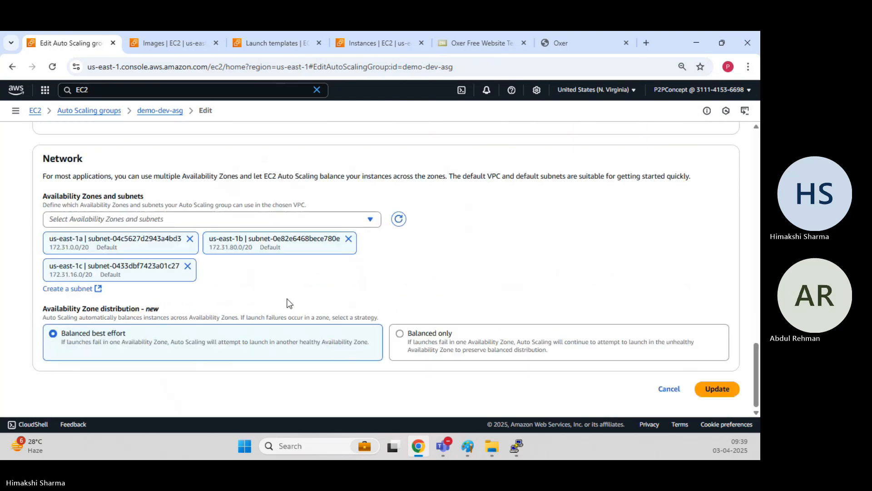
scroll(458, 335, up, 4)
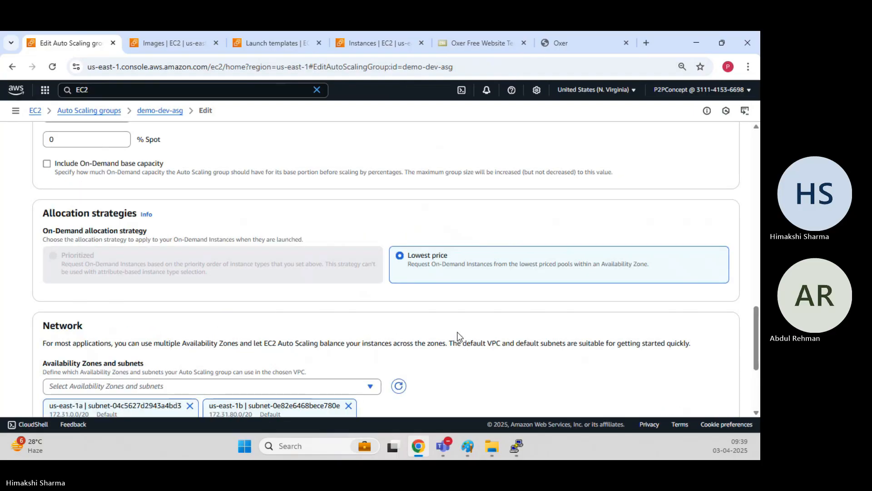
scroll(458, 335, up, 3)
scroll(459, 337, up, 6)
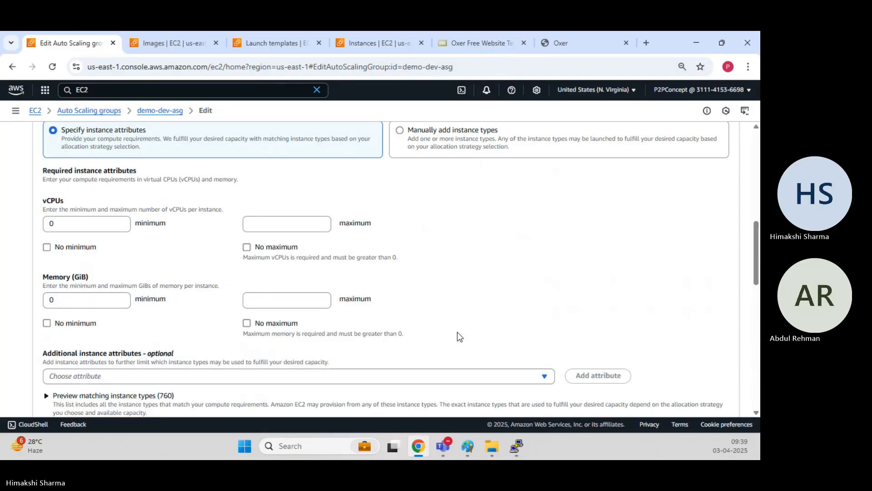
scroll(458, 336, up, 4)
scroll(458, 337, up, 3)
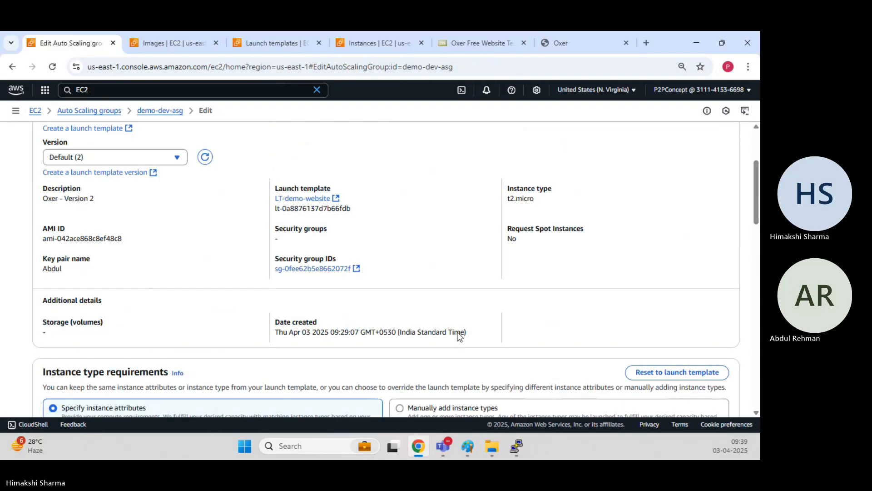
scroll(458, 332, up, 3)
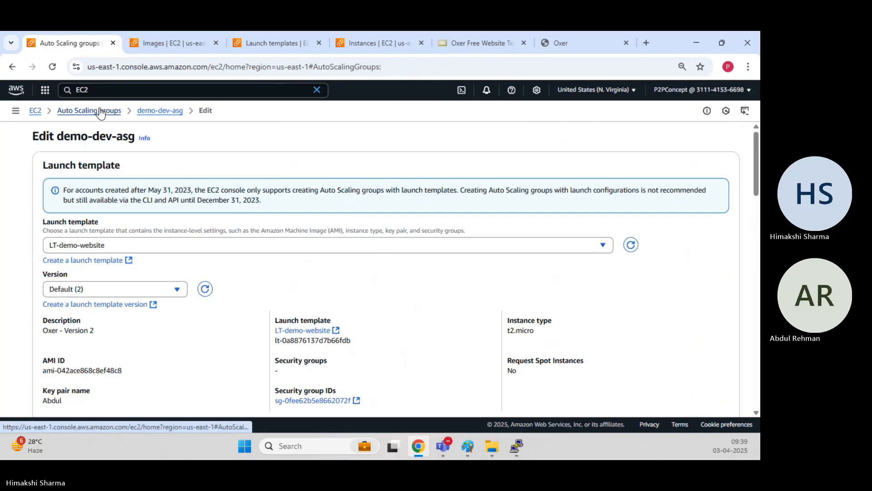
Reopen demo-dev-asg's edit page from the Auto Scaling groups list via Actions.
click(100, 111)
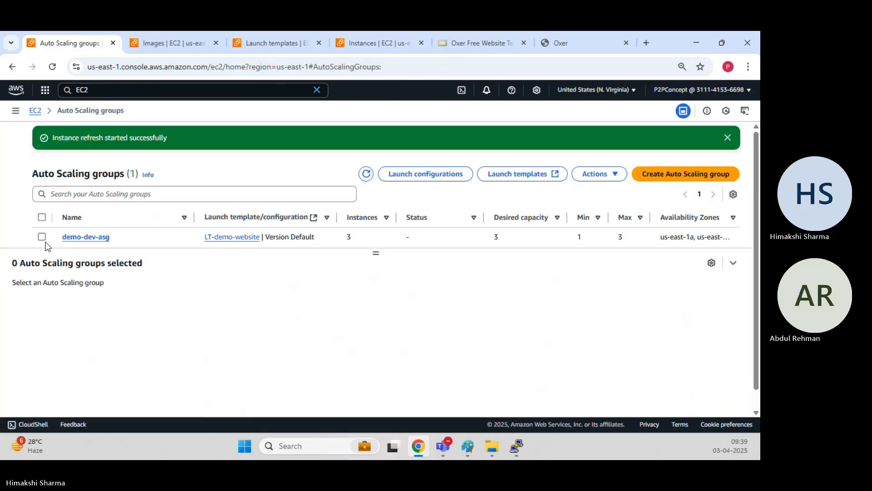
click(42, 236)
click(592, 172)
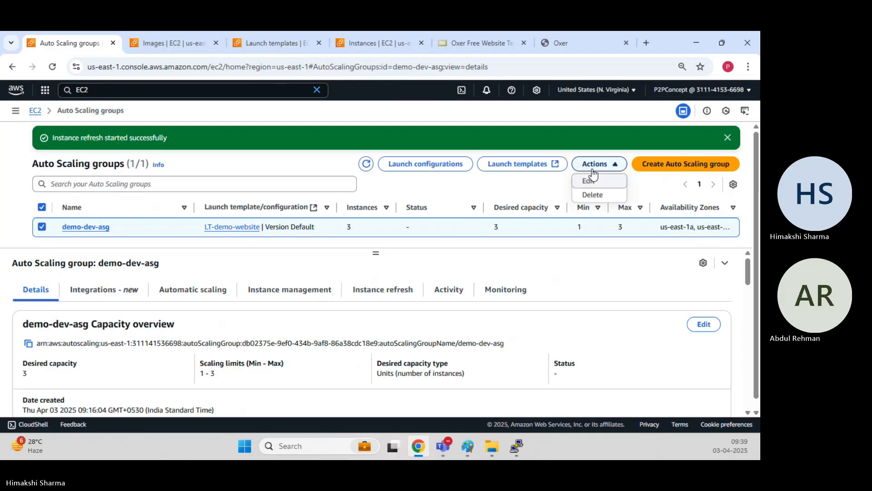
click(599, 182)
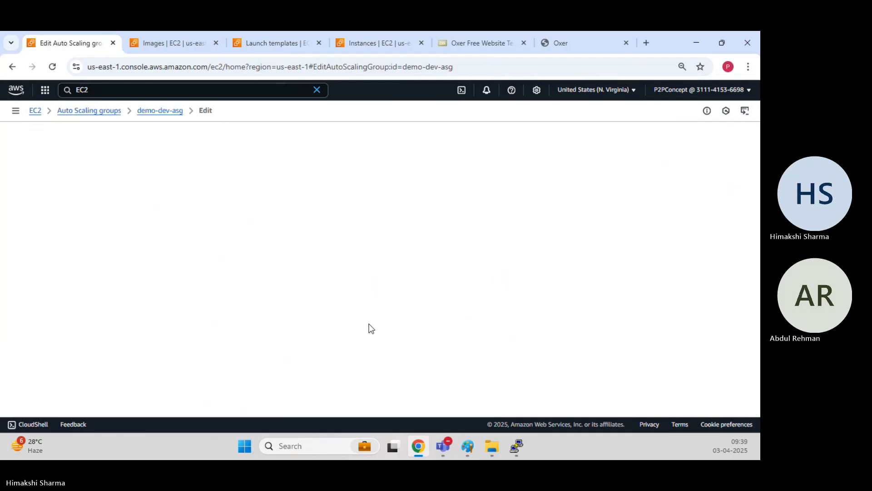
Review the whole edit form, then leave unsaved via the demo-dev-asg breadcrumb.
scroll(318, 259, down, 5)
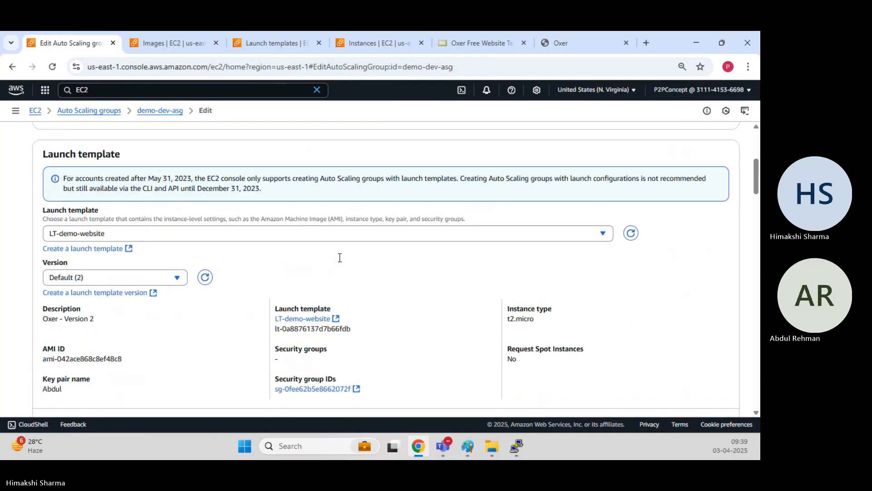
scroll(341, 262, down, 5)
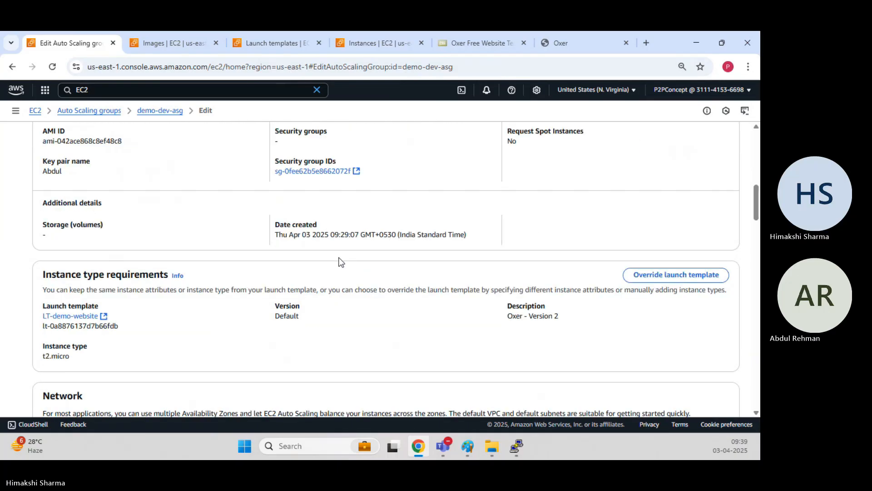
scroll(341, 262, down, 1)
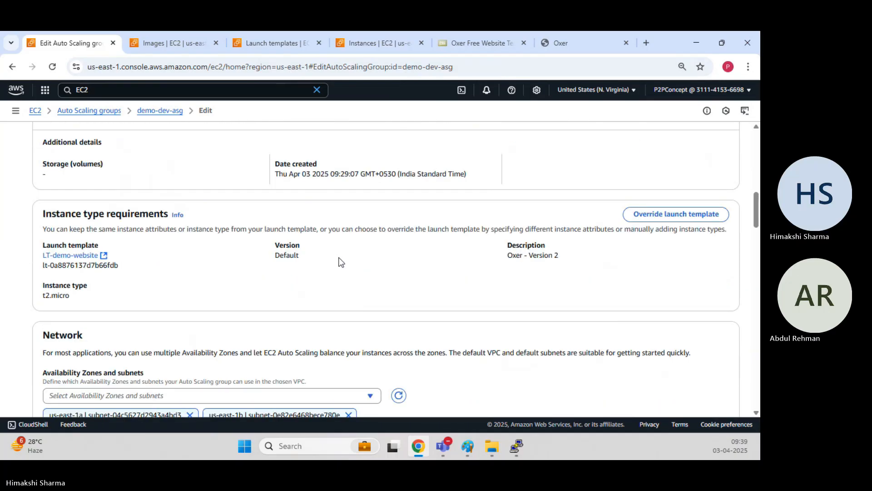
scroll(341, 262, down, 6)
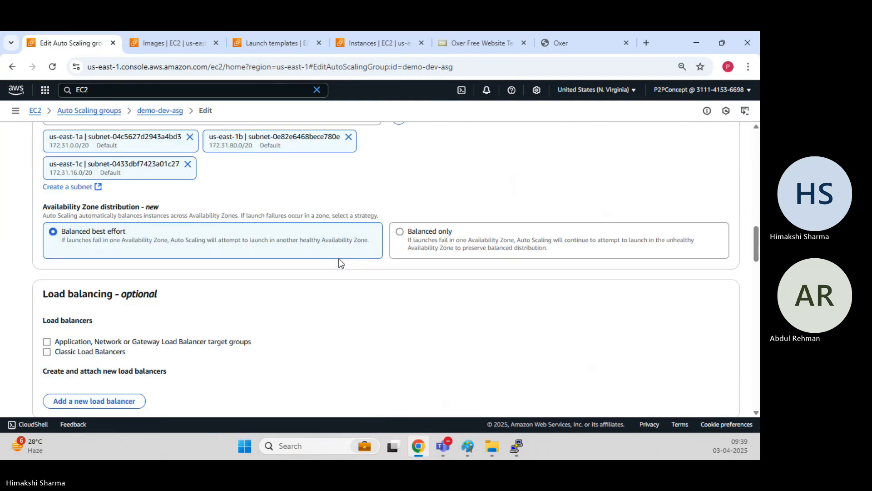
scroll(341, 263, down, 6)
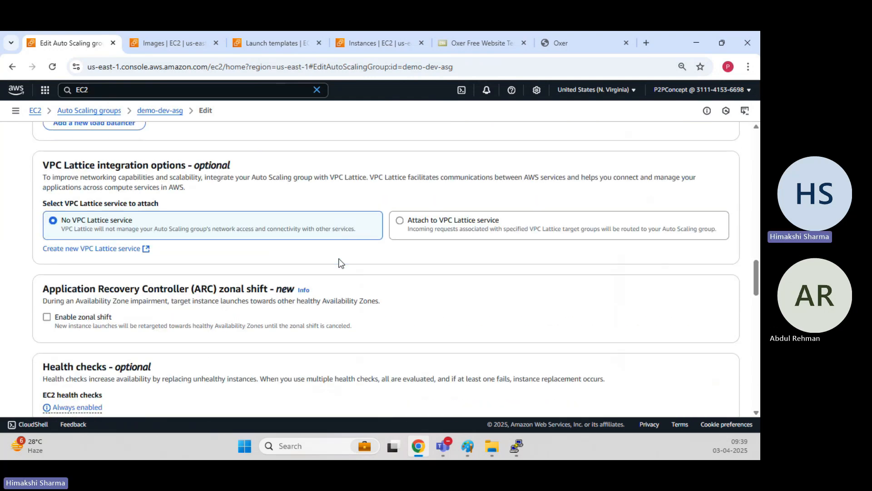
scroll(341, 262, down, 15)
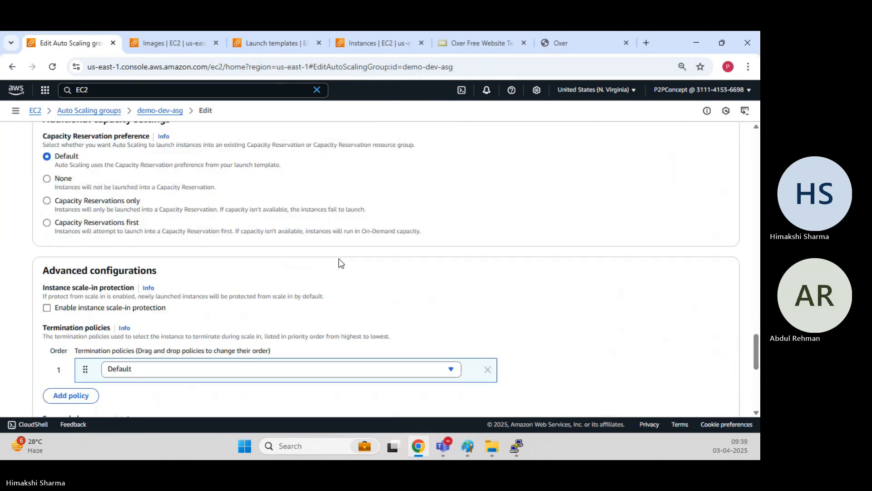
scroll(341, 264, down, 4)
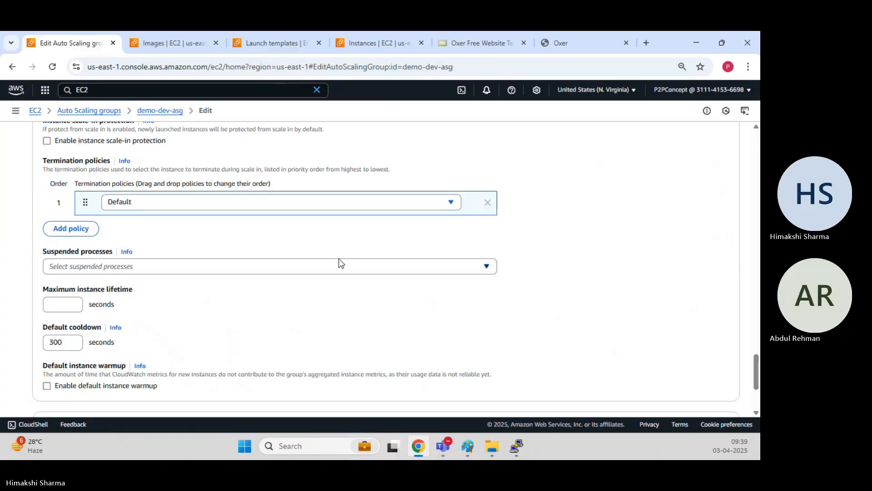
scroll(342, 263, down, 1)
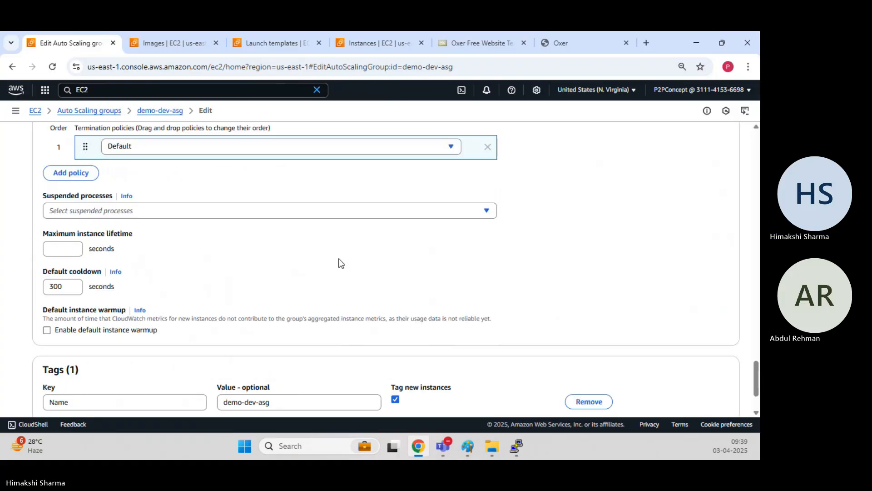
scroll(341, 263, down, 1)
scroll(341, 263, down, 1)
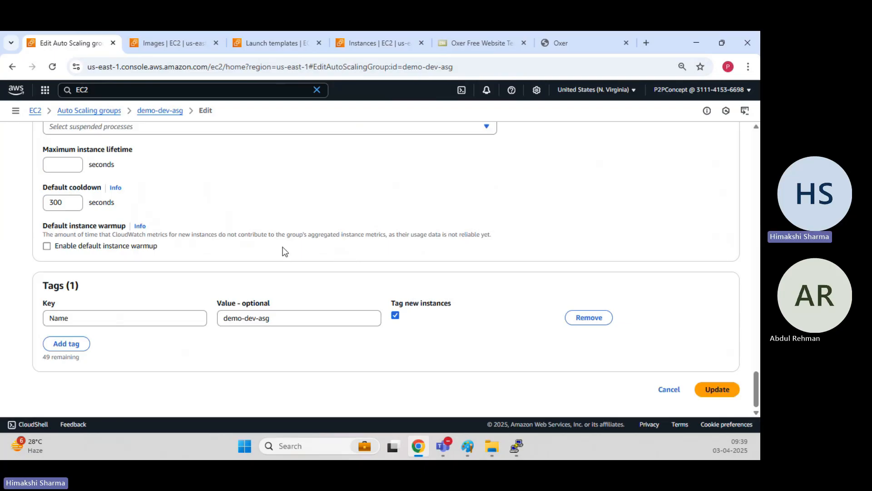
scroll(283, 247, up, 1)
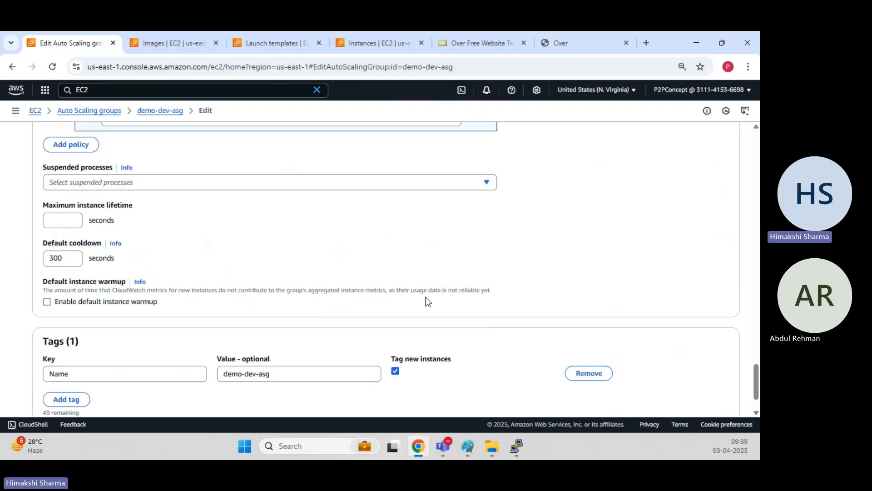
scroll(280, 255, up, 6)
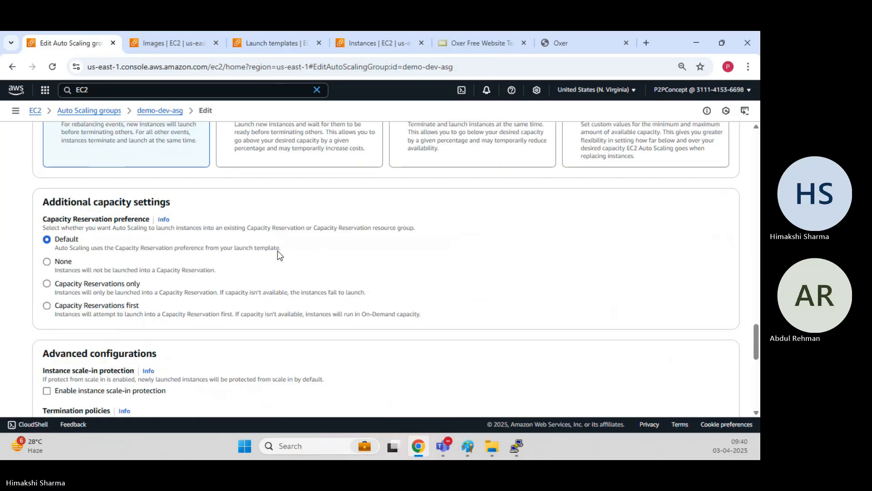
scroll(280, 254, up, 10)
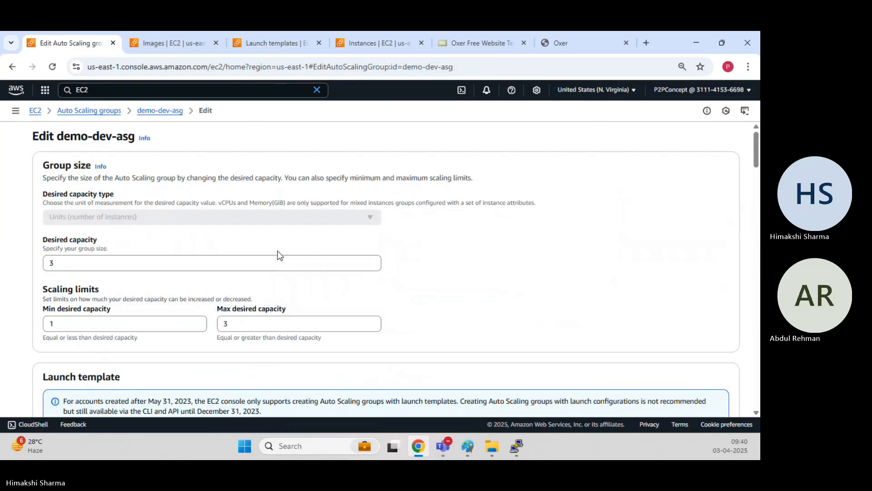
click(166, 111)
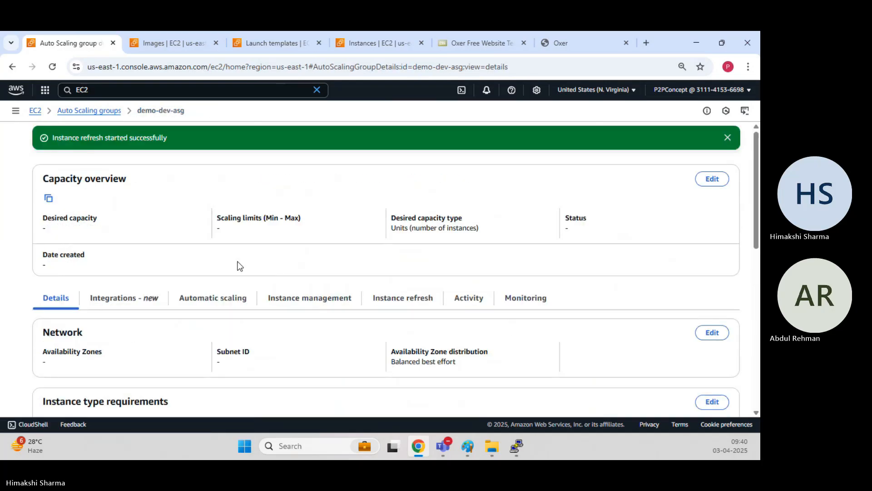
Show demo-dev-asg's activity history and highlight the ID of the instance being terminated.
scroll(285, 218, down, 5)
scroll(285, 227, up, 5)
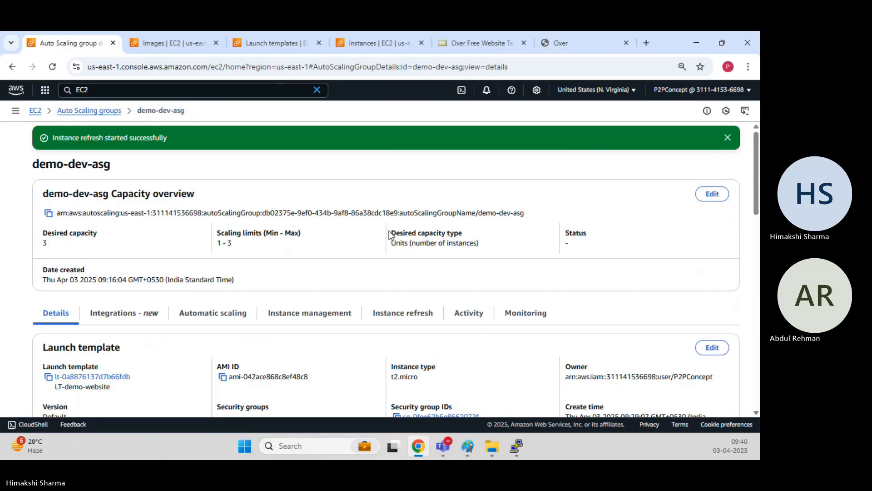
click(472, 314)
scroll(112, 203, down, 5)
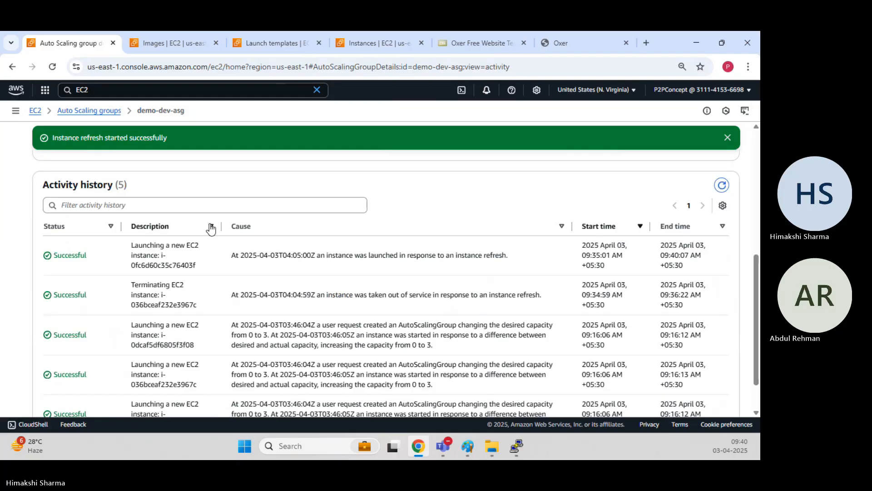
scroll(478, 262, up, 1)
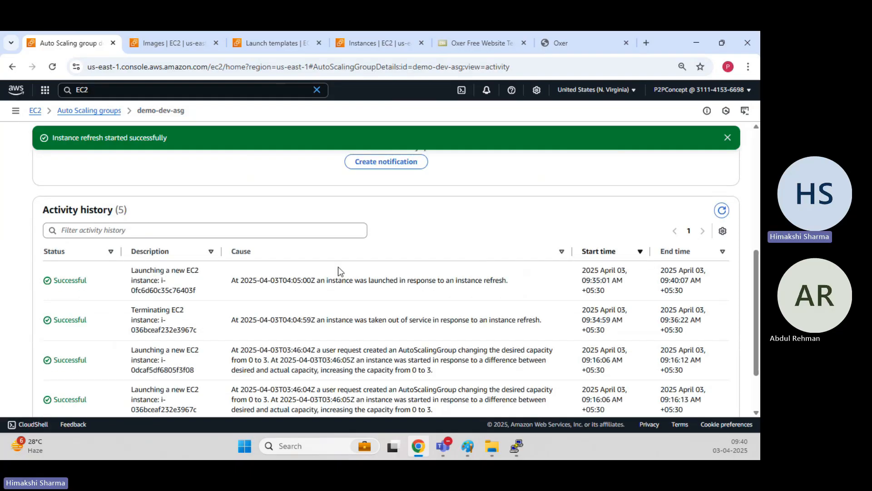
click(722, 211)
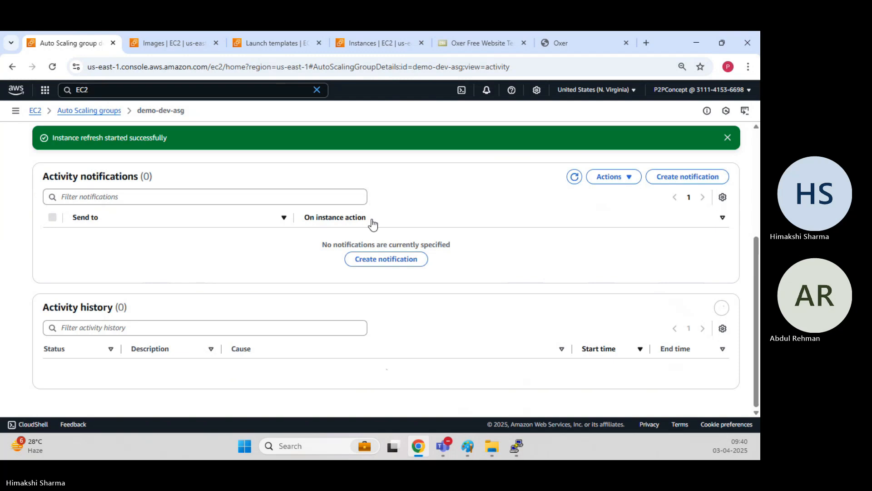
scroll(344, 218, down, 3)
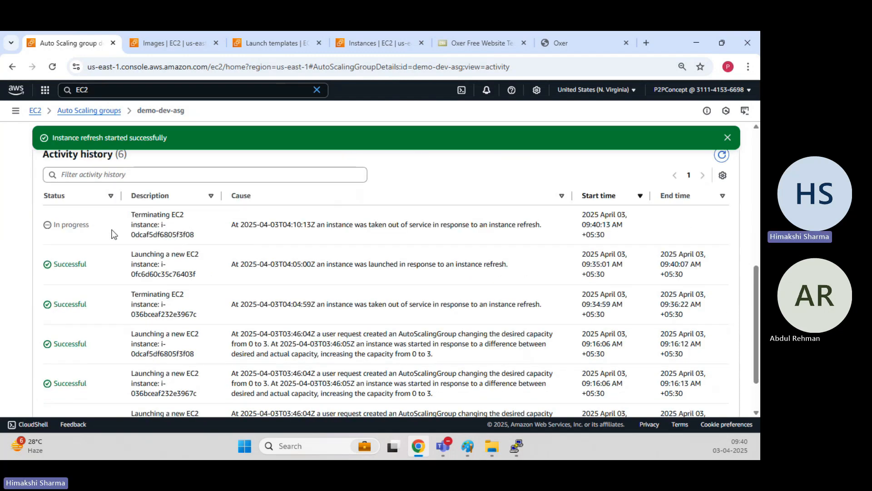
drag(139, 214, 197, 238)
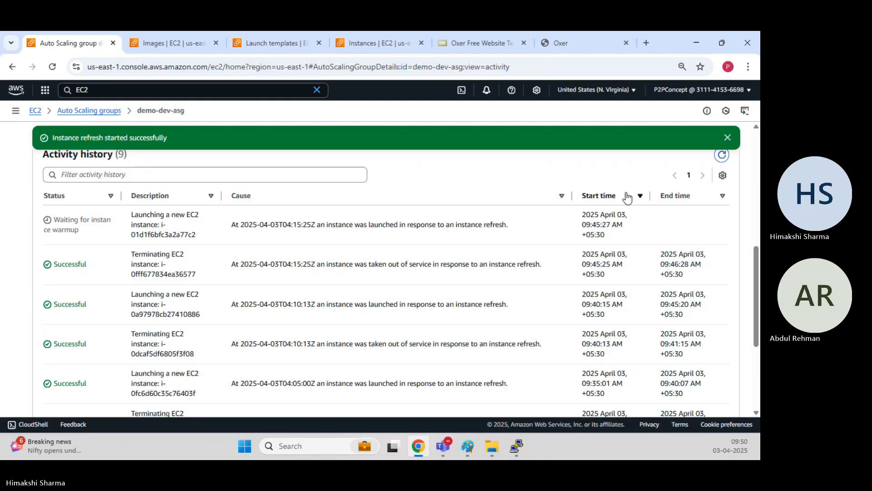
Reload the activity history until all nine entries show Successful.
click(723, 155)
click(723, 160)
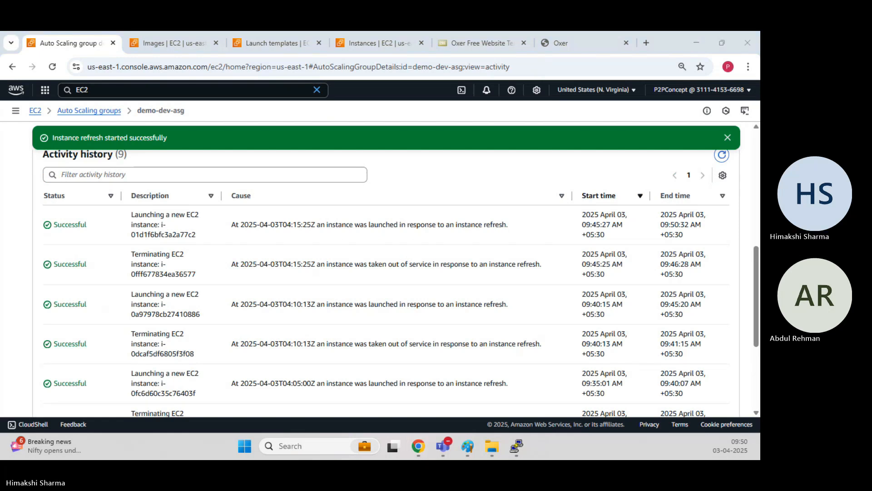
click(510, 215)
scroll(510, 215, down, 1)
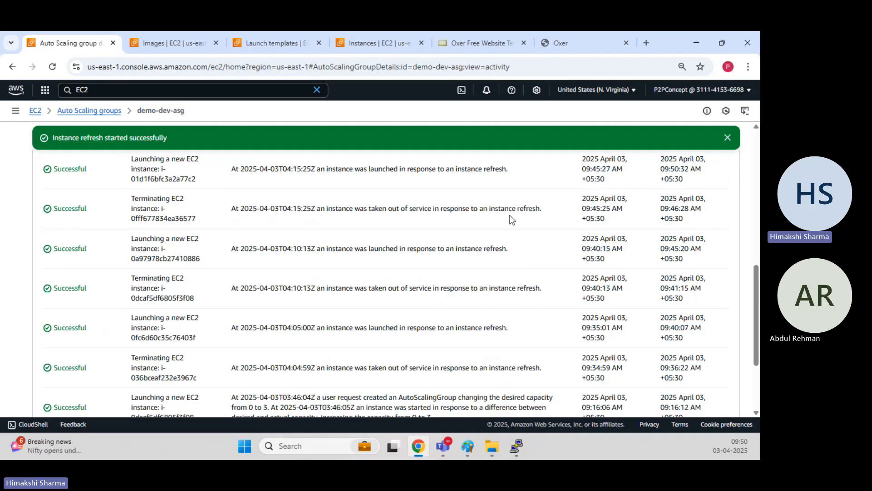
scroll(510, 215, up, 1)
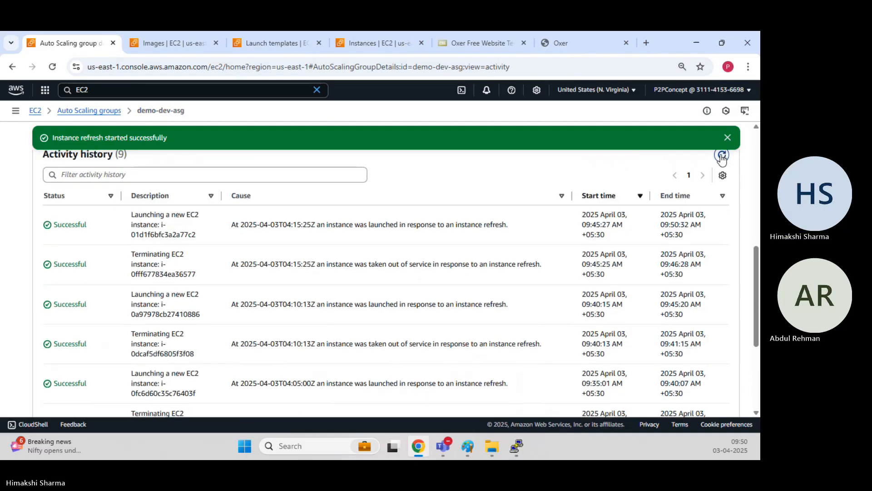
click(722, 156)
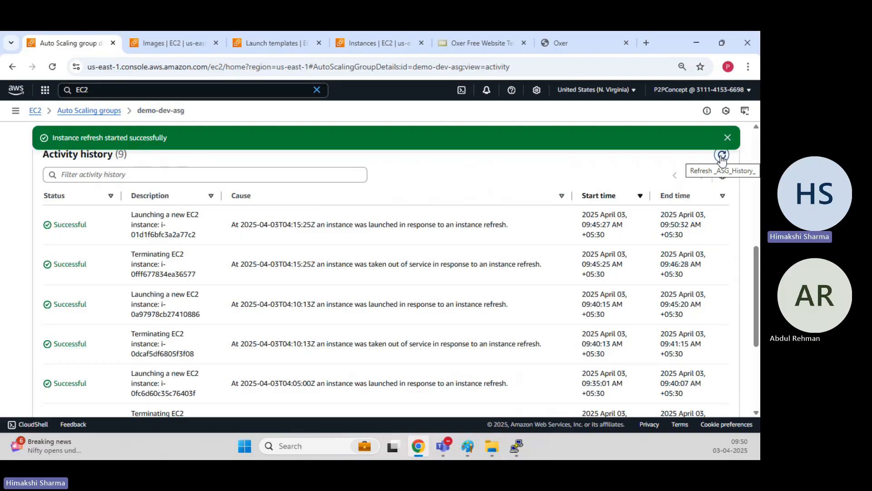
scroll(427, 286, down, 2)
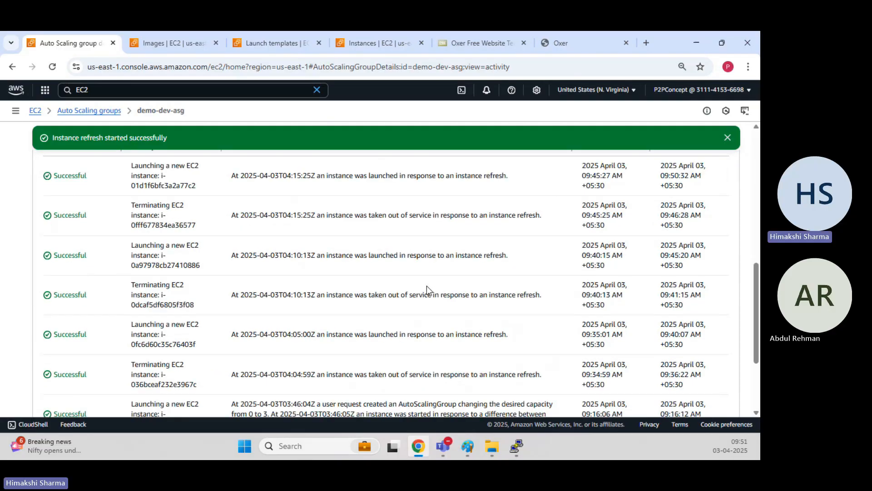
scroll(355, 356, down, 3)
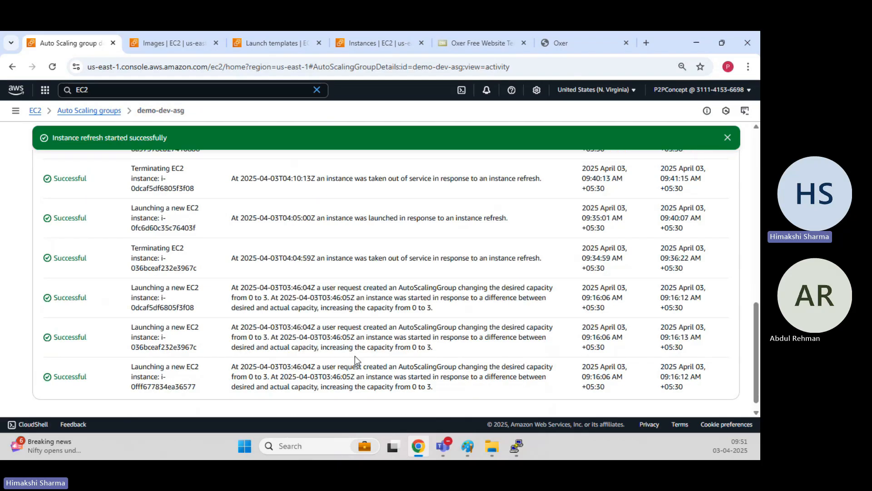
scroll(355, 359, up, 1)
Highlight the termination start time 09:34:59 AM and latest launch end time 09:50:32 AM.
drag(582, 312, 621, 314)
scroll(623, 319, up, 3)
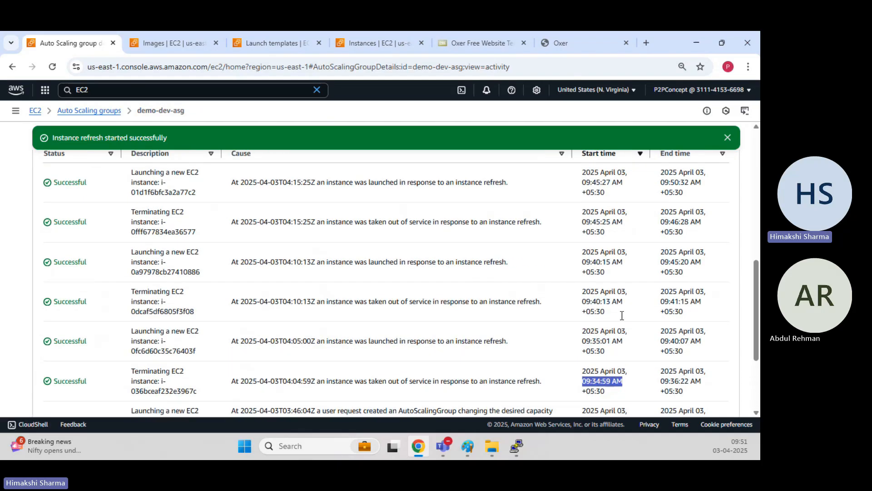
drag(660, 224, 688, 222)
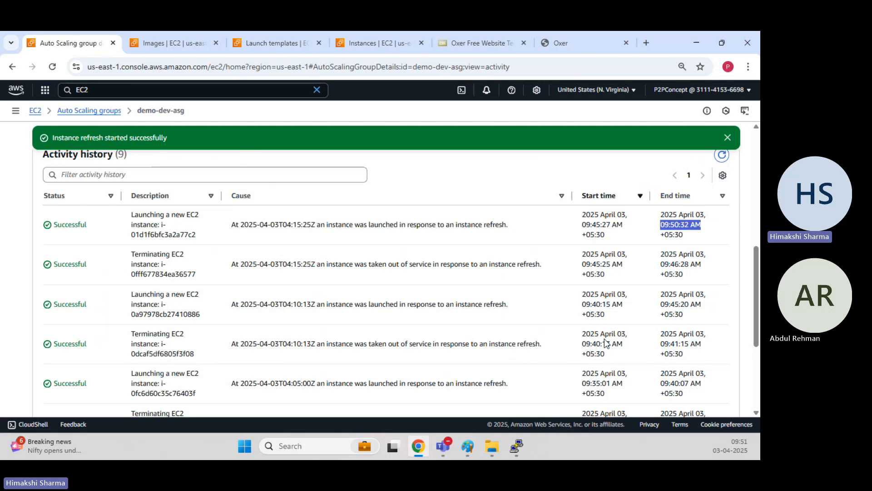
scroll(604, 339, down, 1)
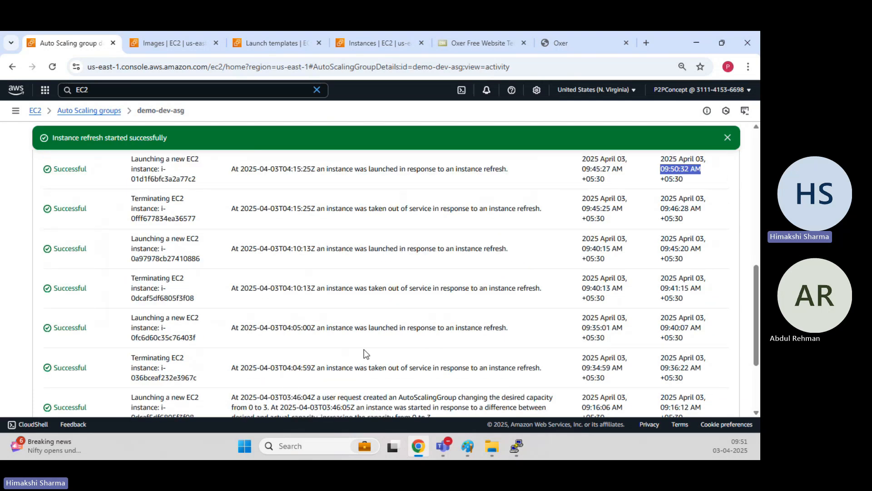
scroll(291, 358, up, 1)
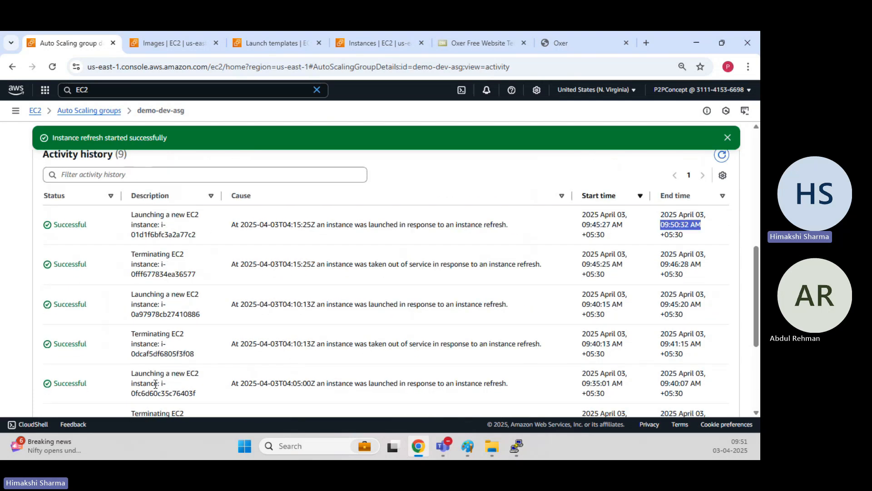
scroll(215, 275, up, 4)
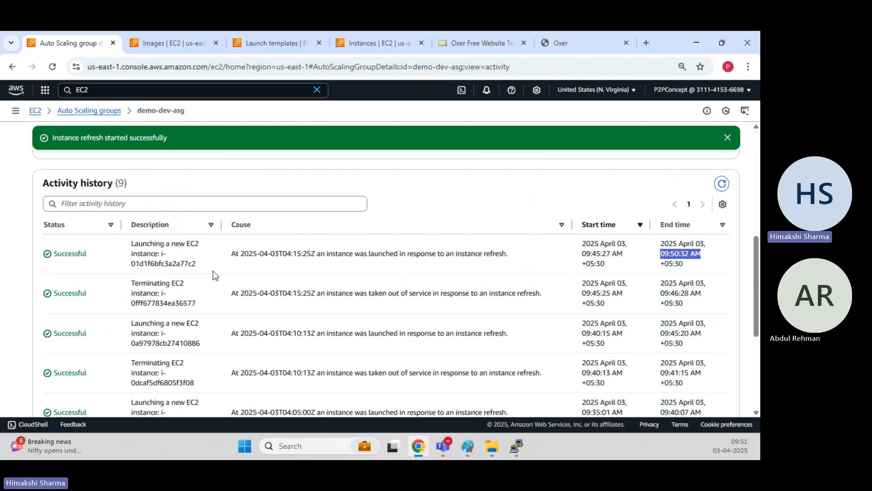
scroll(151, 255, up, 2)
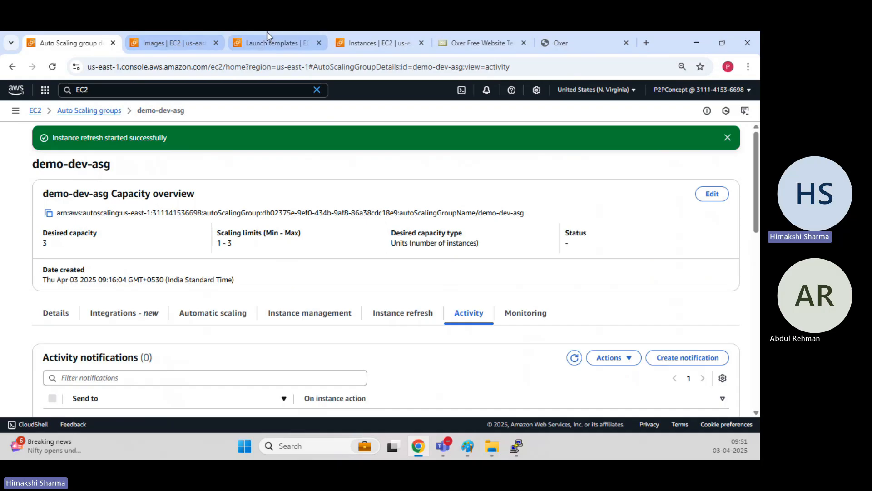
Refresh the EC2 instances list and confirm Webserver-Test is Terminated.
click(374, 43)
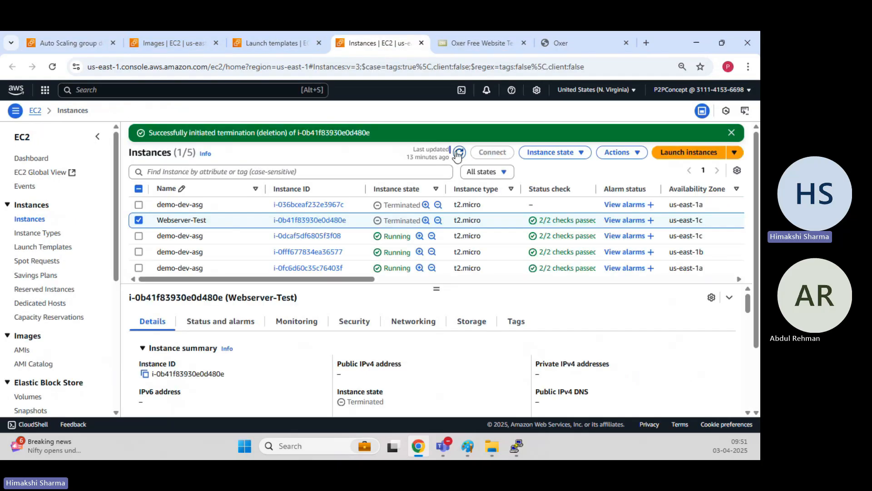
click(731, 132)
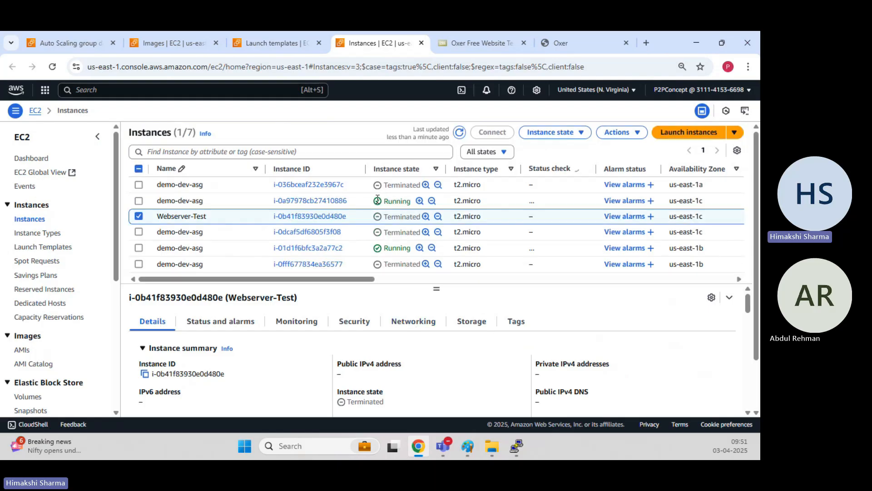
scroll(358, 235, down, 2)
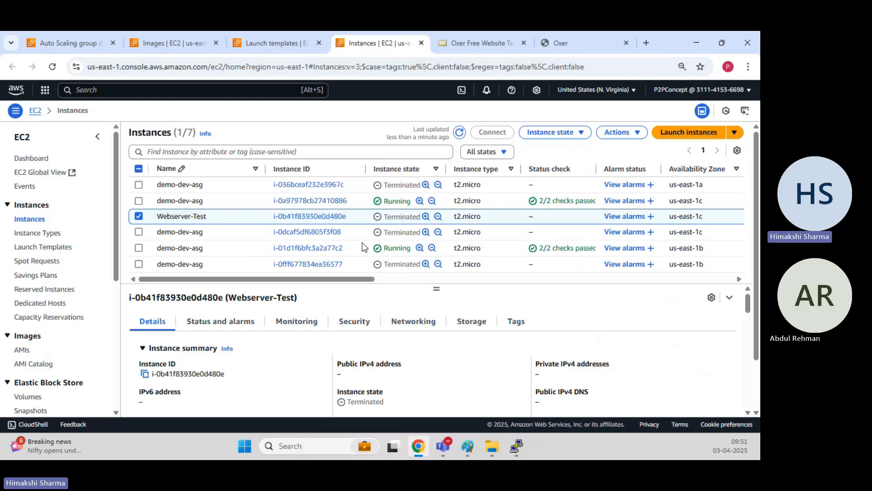
scroll(393, 222, down, 2)
scroll(397, 243, up, 2)
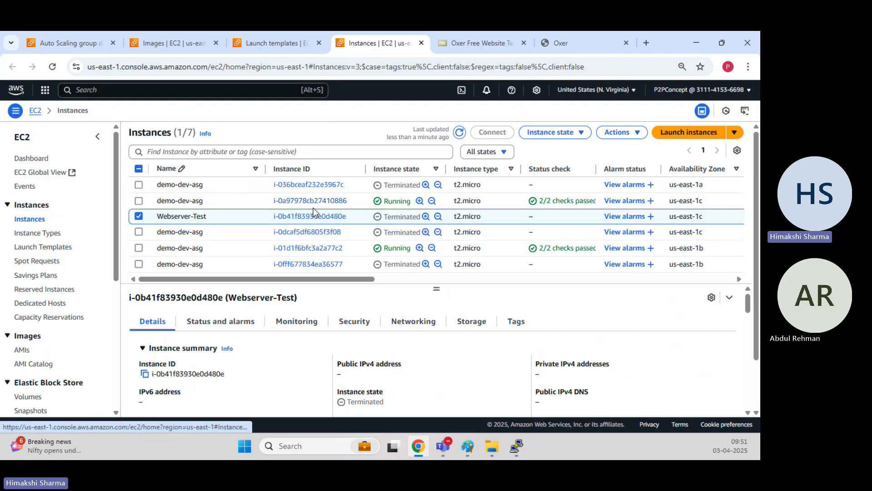
drag(392, 214, 419, 214)
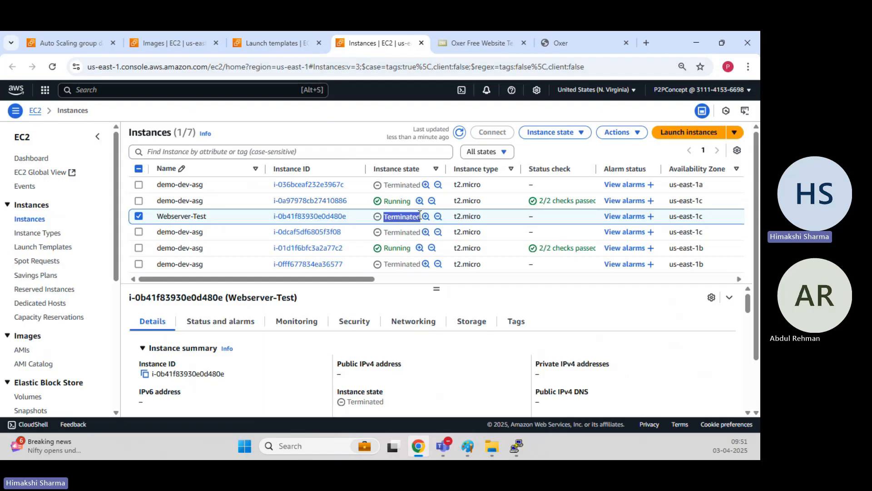
Select i-0a97978cb27410886 instead and copy its public IPv4 address 18.234.216.112.
click(141, 217)
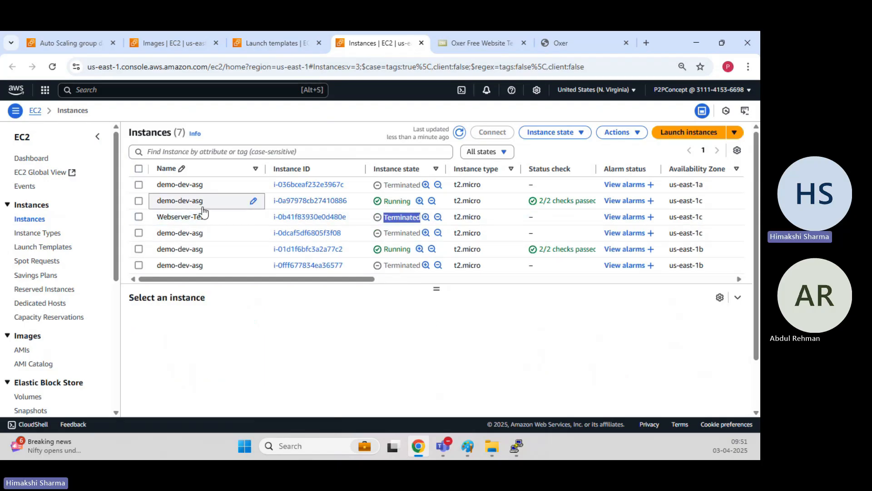
click(139, 201)
click(344, 374)
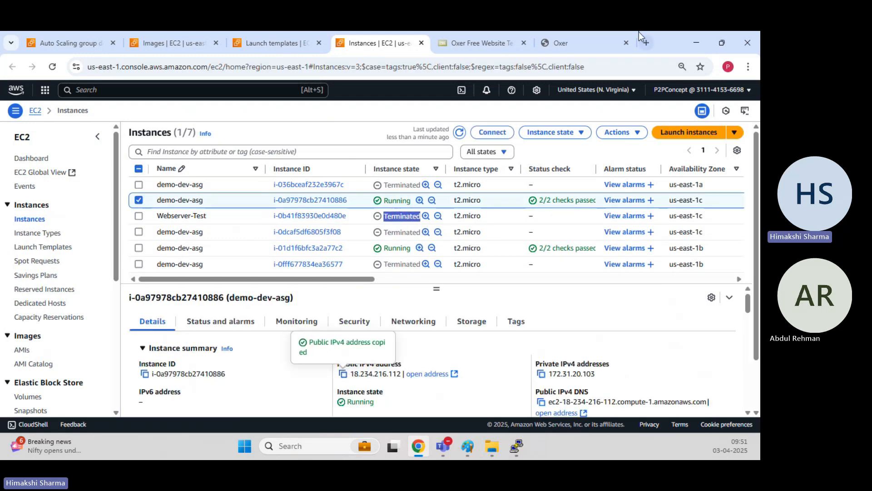
Load 18.234.216.112 in the Oxer tab to confirm the boxing site, closing the duplicate tab.
click(486, 36)
click(421, 64)
key(ctrl+v)
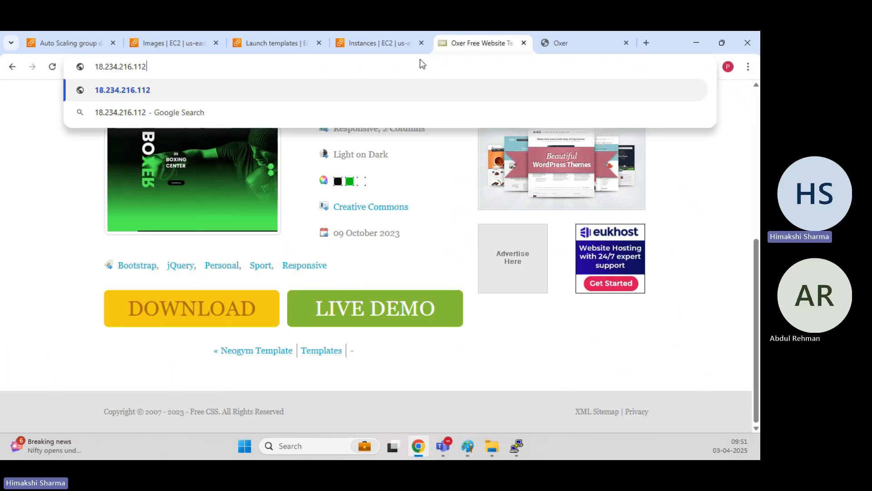
key(Return)
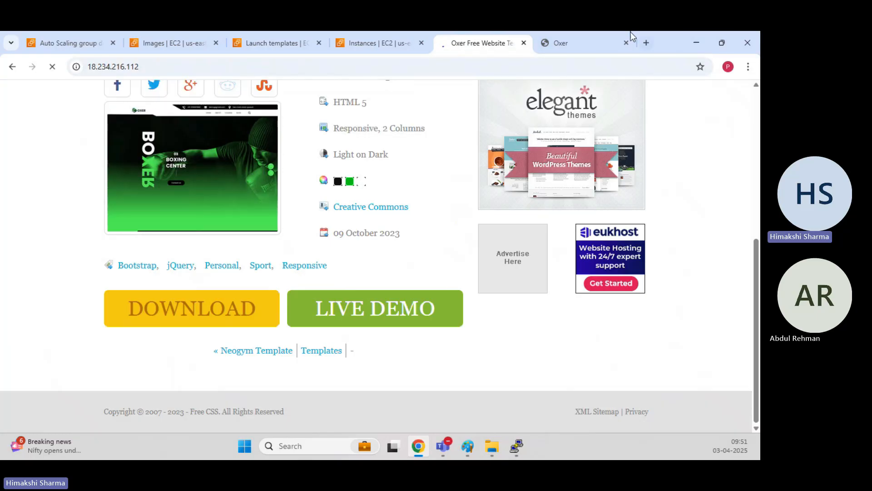
click(625, 43)
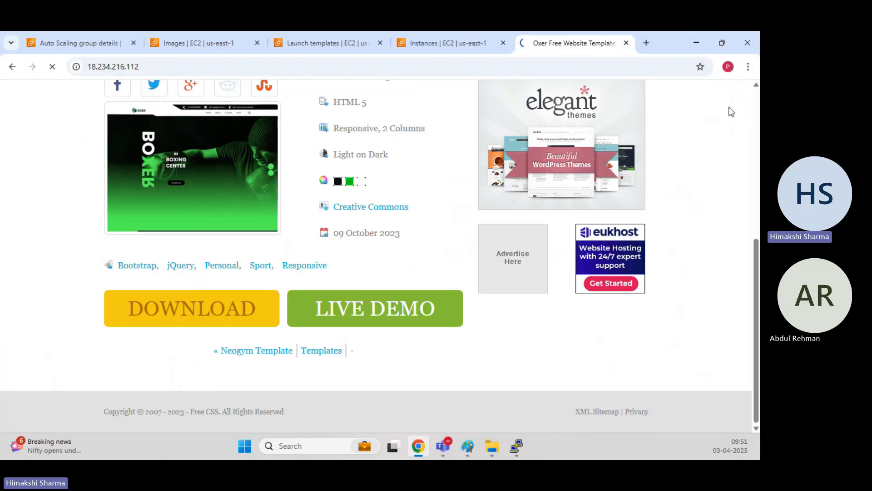
click(285, 63)
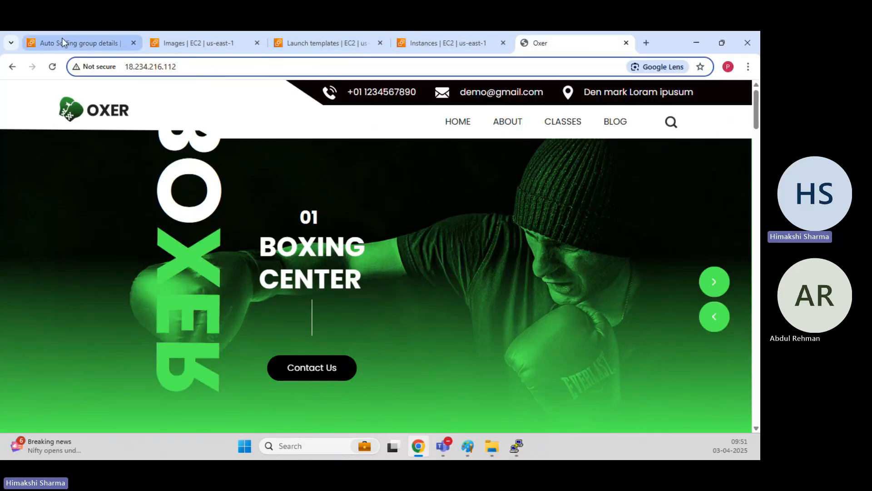
click(448, 42)
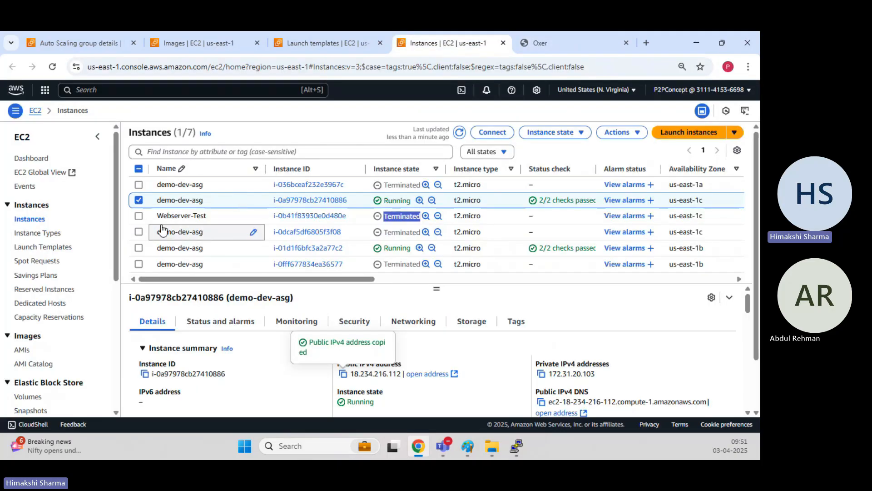
Copy i-01d1f6bfc3a2a77c2's public IP 54.158.107.219 and load it in a new tab.
click(139, 201)
click(139, 249)
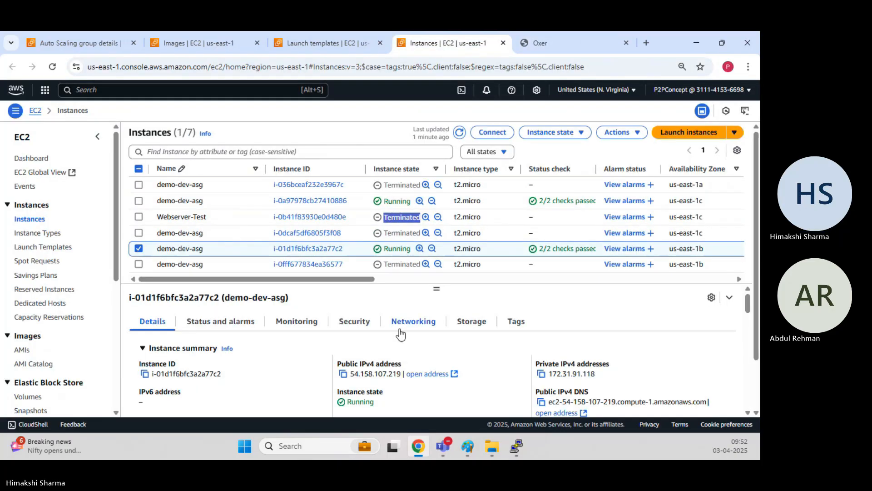
click(344, 374)
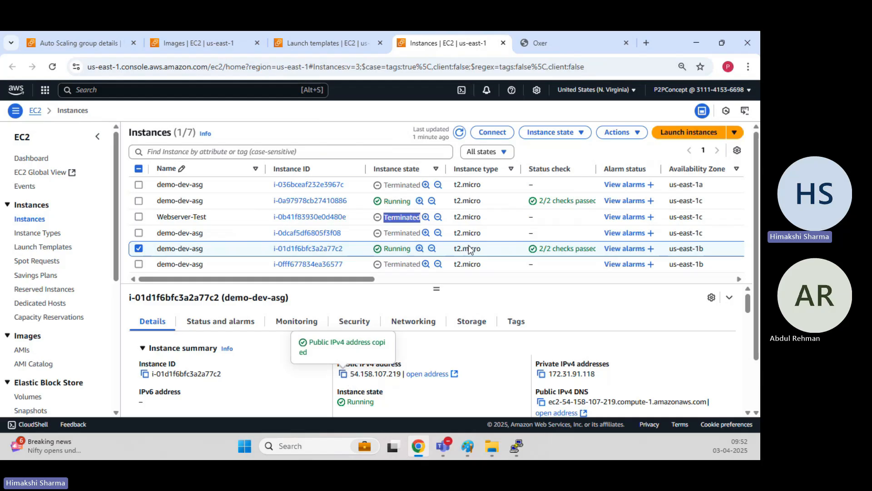
click(645, 42)
click(622, 63)
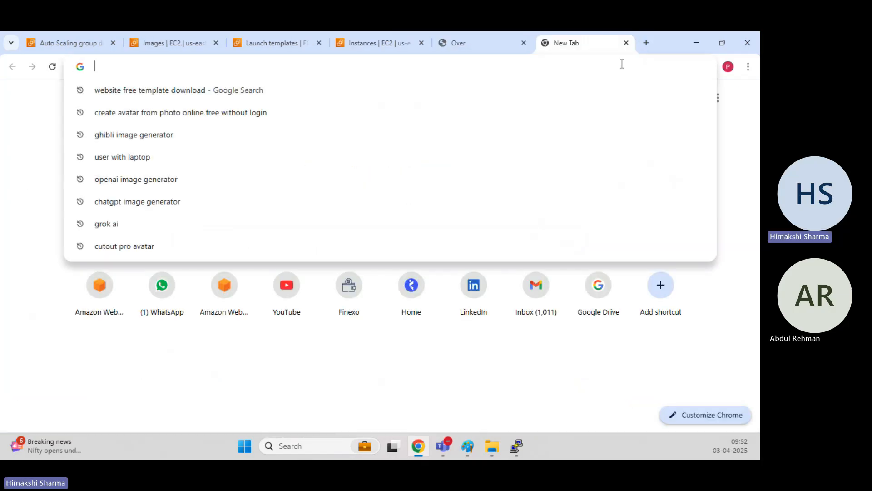
key(ctrl+v)
key(Return)
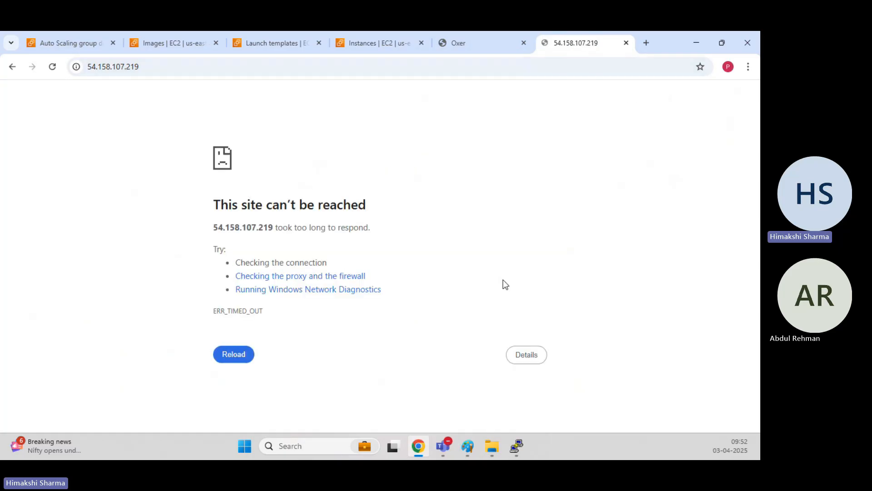
Change the address from https to plain http so the Oxer site loads.
click(143, 66)
key(Left)
key(Left)
key(Left)
key(Left)
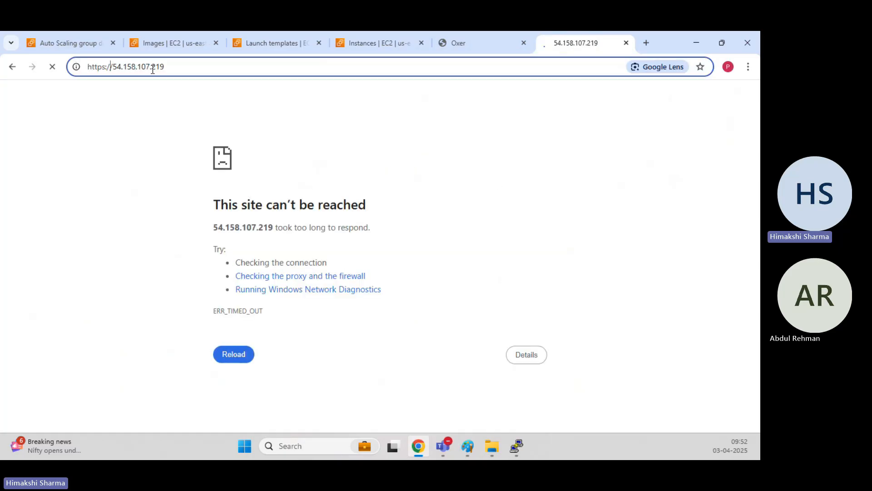
key(BackSpace)
key(Return)
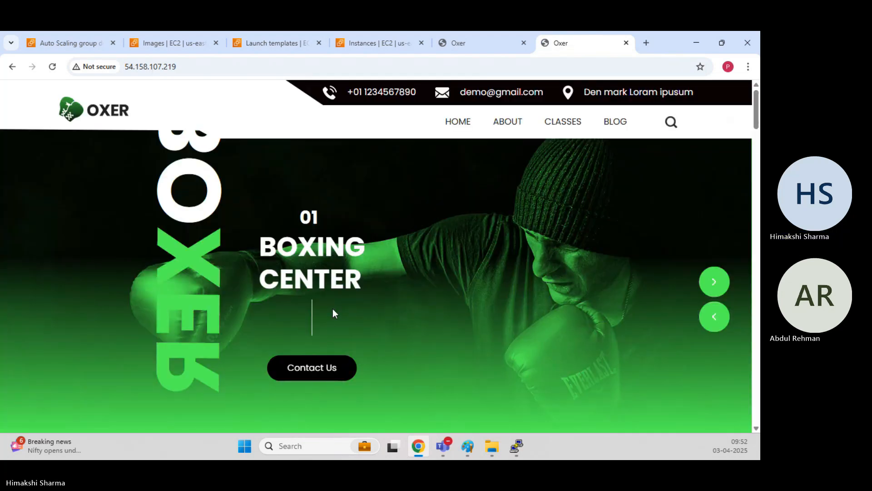
Back in the instances list, clear the selection, briefly checking terminated i-0fff677834ea36577.
click(360, 37)
click(139, 249)
click(138, 265)
click(138, 265)
Copy i-0fc6d60c35c76403f's public IP 44.198.169.48 and load it in a new tab showing Oxer.
scroll(176, 249, down, 3)
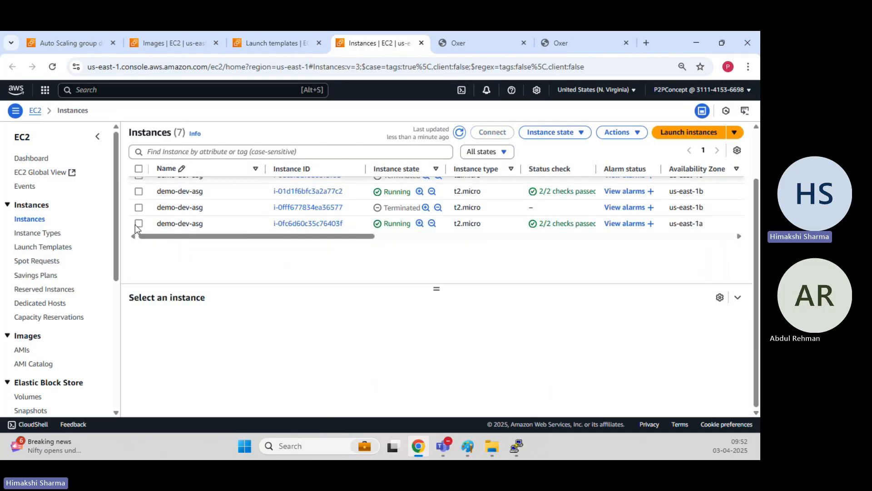
click(139, 223)
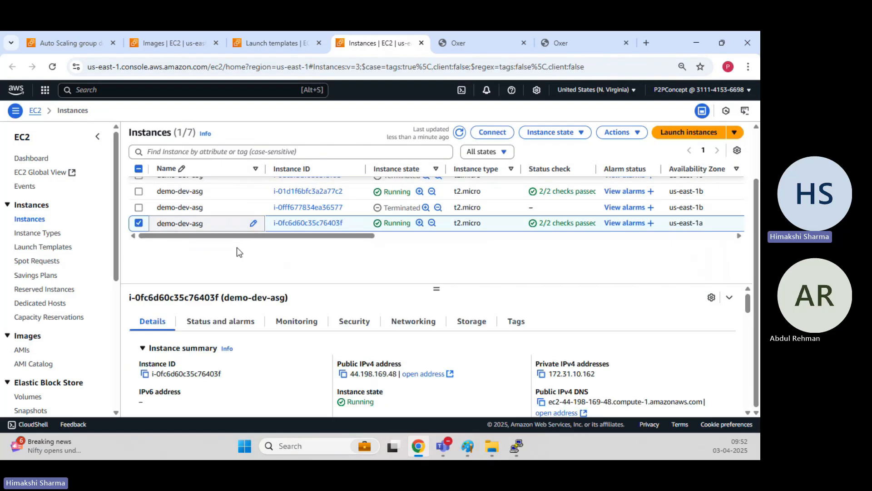
click(343, 374)
click(644, 41)
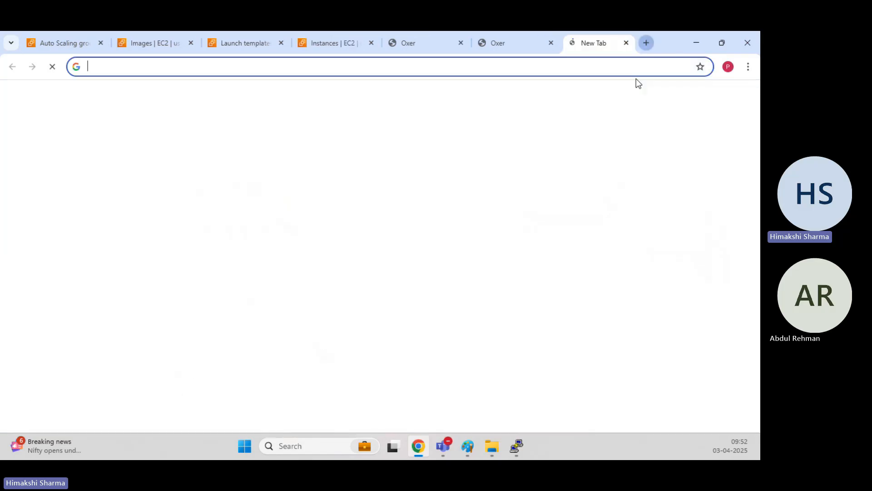
click(642, 67)
key(ctrl+v)
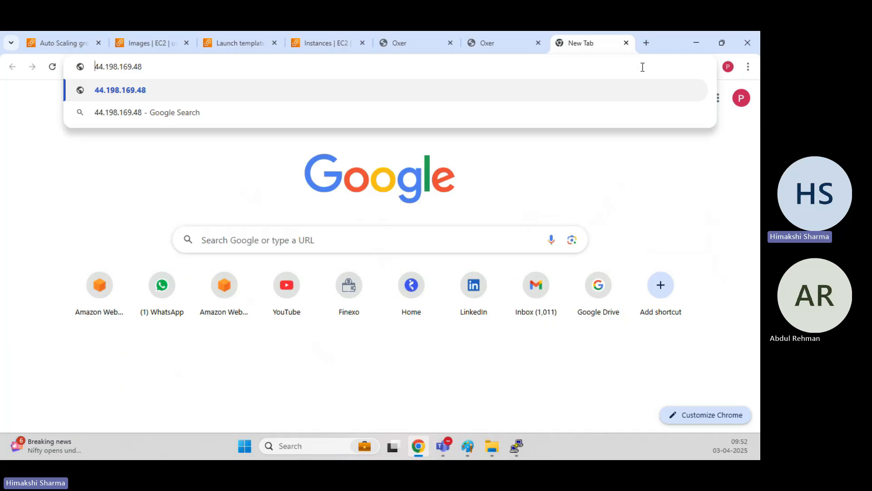
key(Return)
click(643, 67)
key(Left)
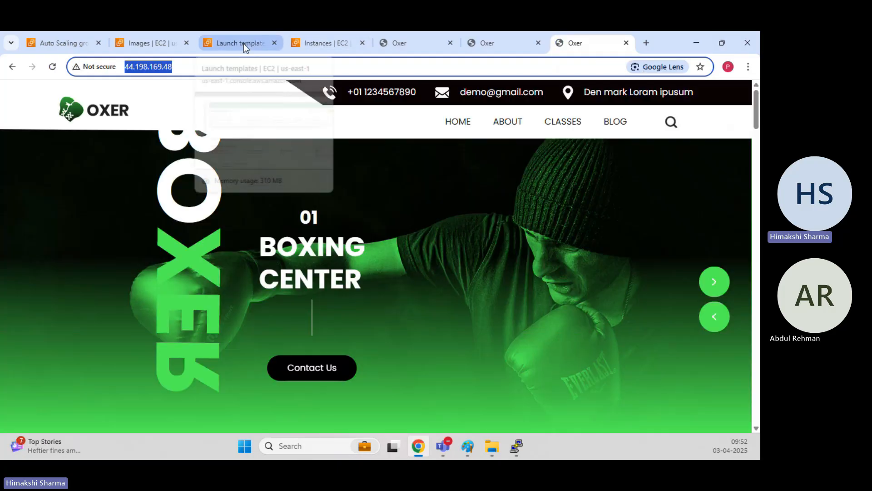
click(243, 43)
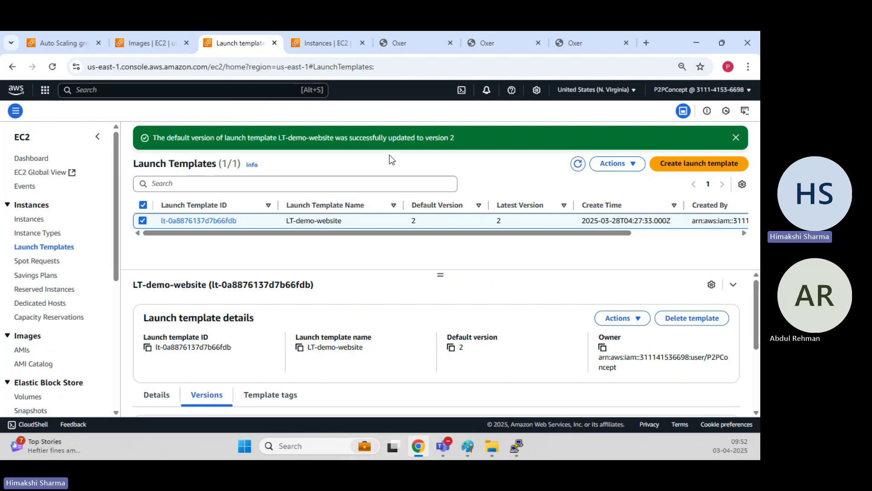
Check the launch template's default version 2, then view demo-dev-asg's nine-entry activity history.
double_click(413, 220)
click(399, 257)
click(315, 39)
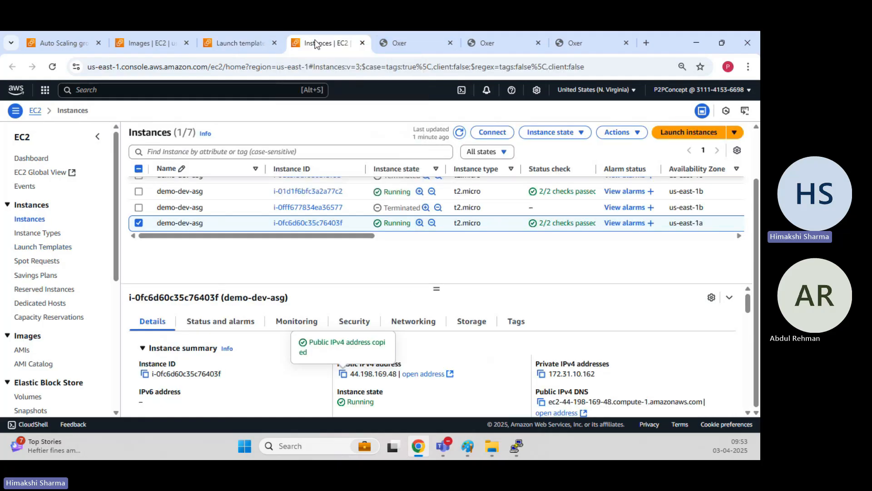
click(54, 47)
scroll(209, 404, down, 3)
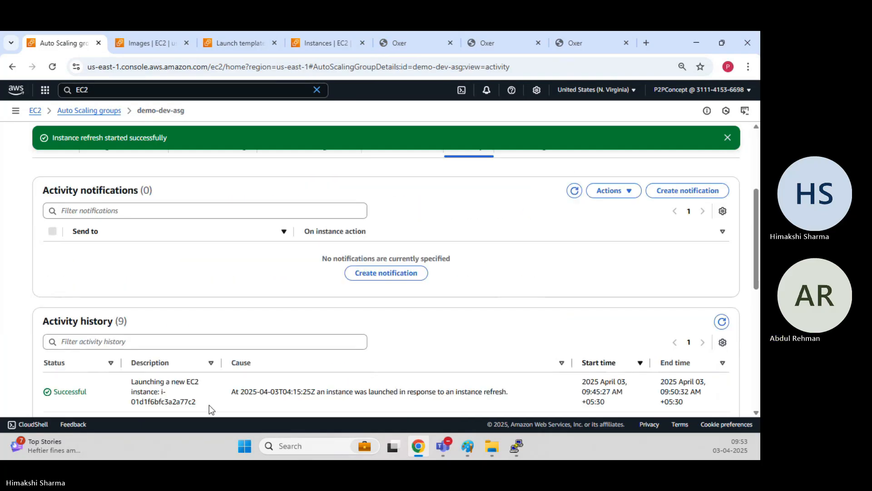